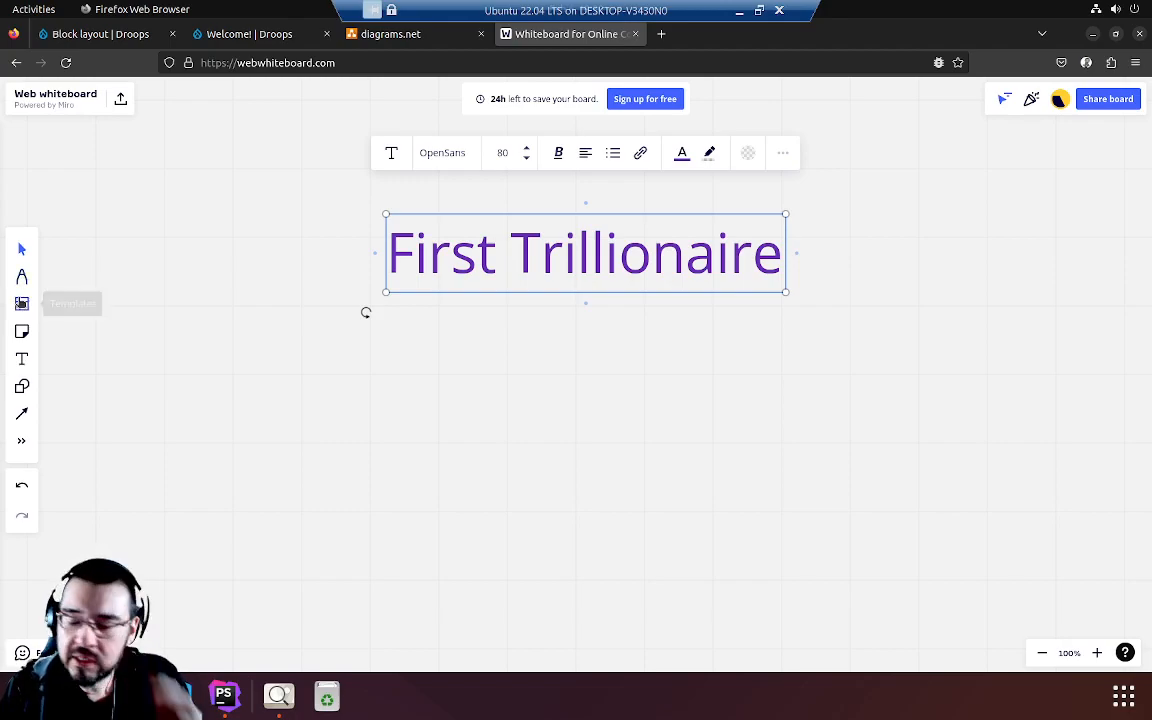
- Handwrite ".xyz" with the green pen directly after the "First Trillionaire" title on the whiteboard
left_click(22, 277)
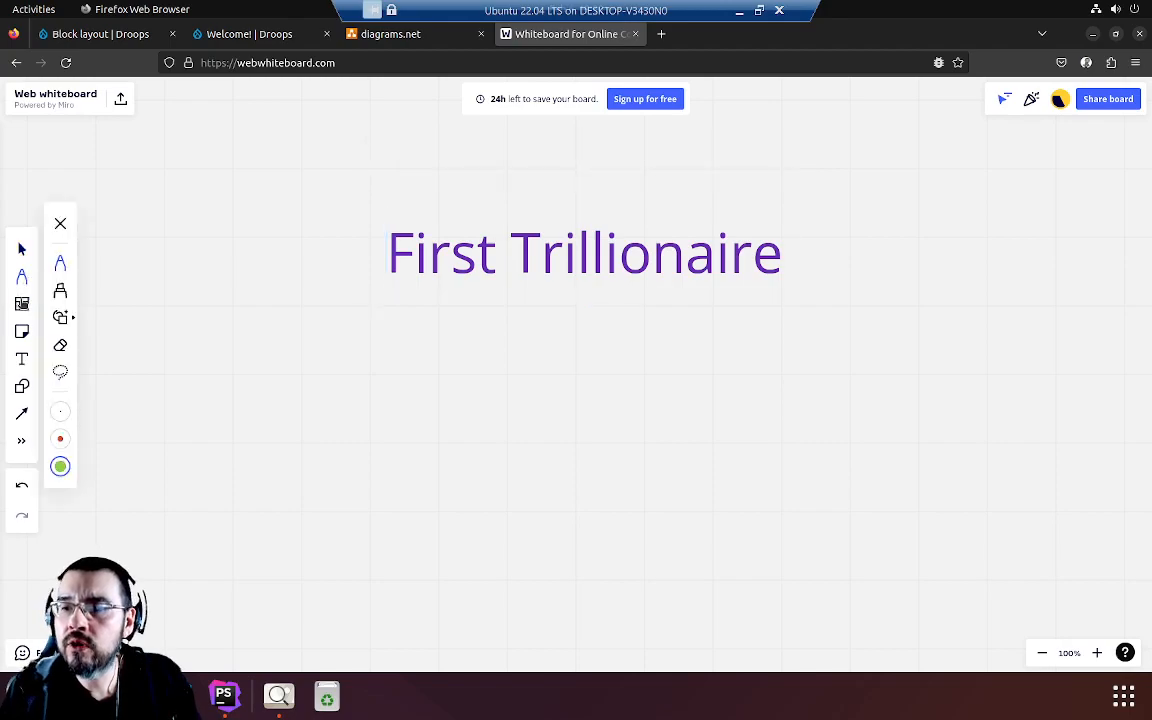
left_click(60, 466)
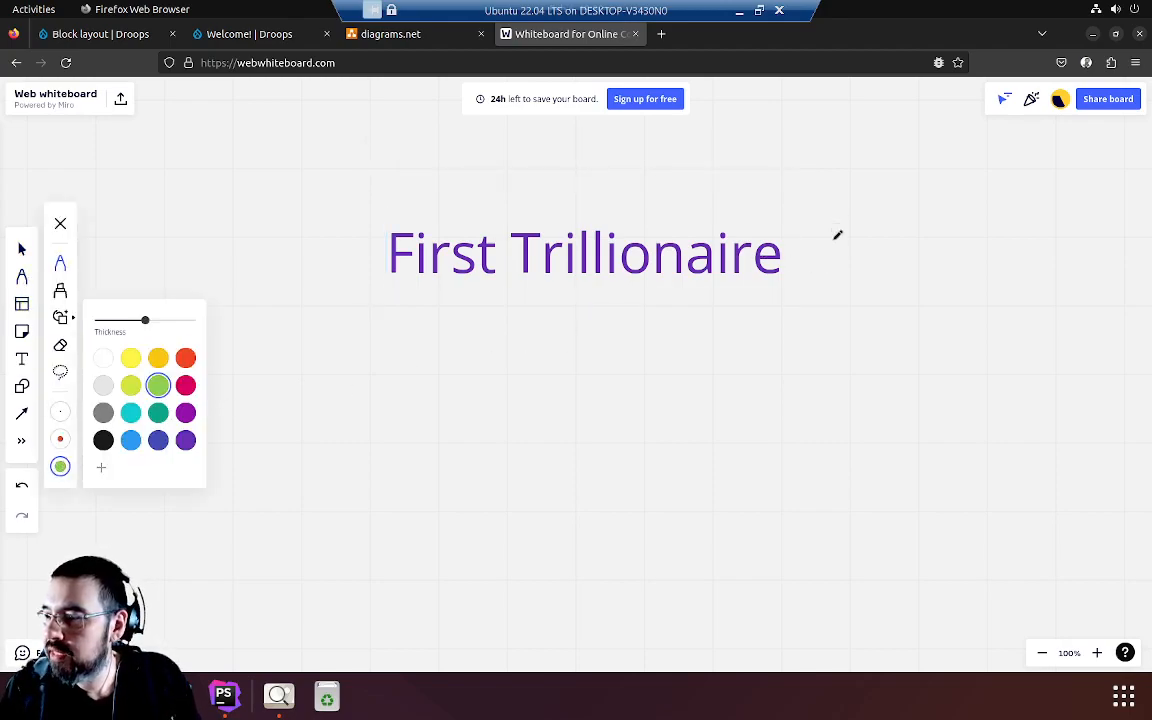
left_click_drag(799, 262, 882, 310)
left_click_drag(877, 247, 832, 310)
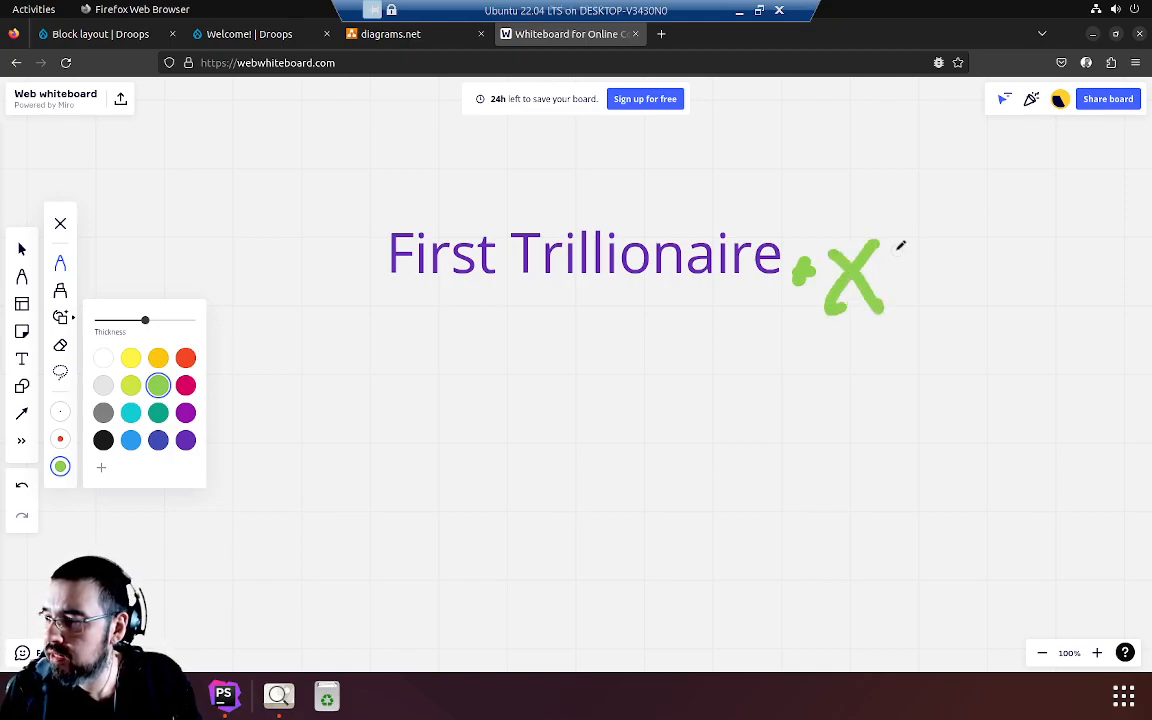
mouse_move(893, 250)
left_mouse_down()
mouse_move(946, 247)
mouse_move(956, 357)
mouse_move(920, 360)
left_mouse_up()
mouse_move(963, 236)
left_mouse_down()
mouse_move(995, 261)
mouse_move(1036, 266)
left_mouse_up()
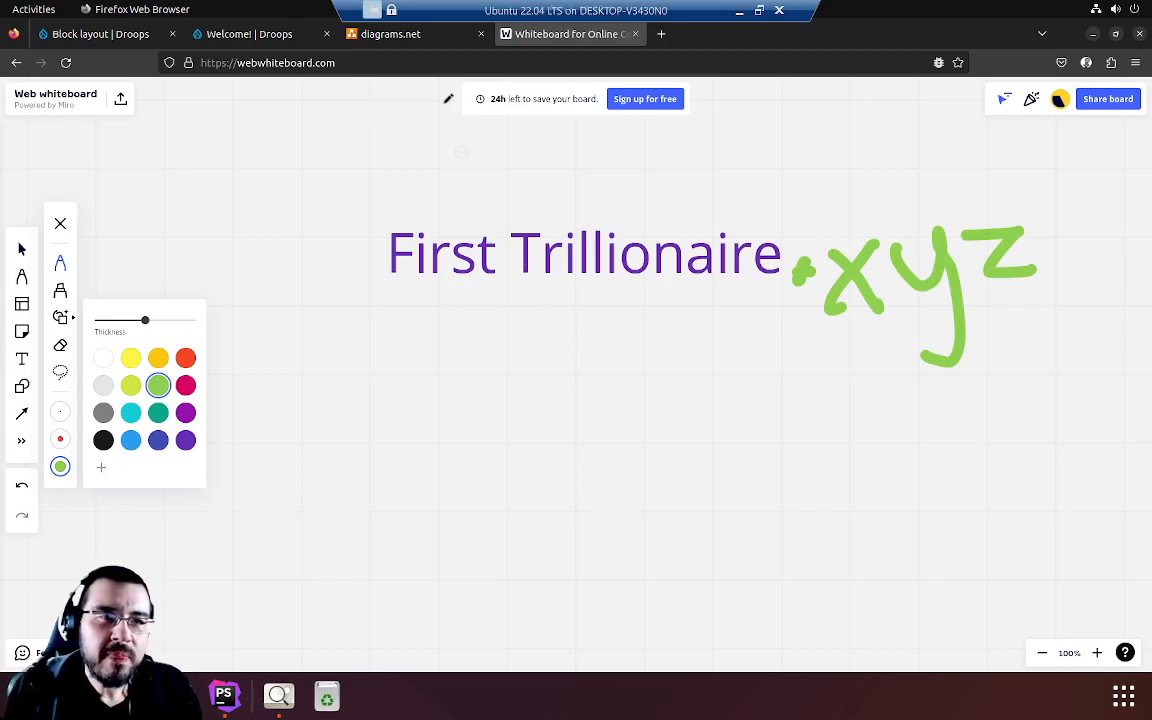
- Switch to diagrams.net and start a blank diagram, postponing the choice of where to save it
left_click(432, 40)
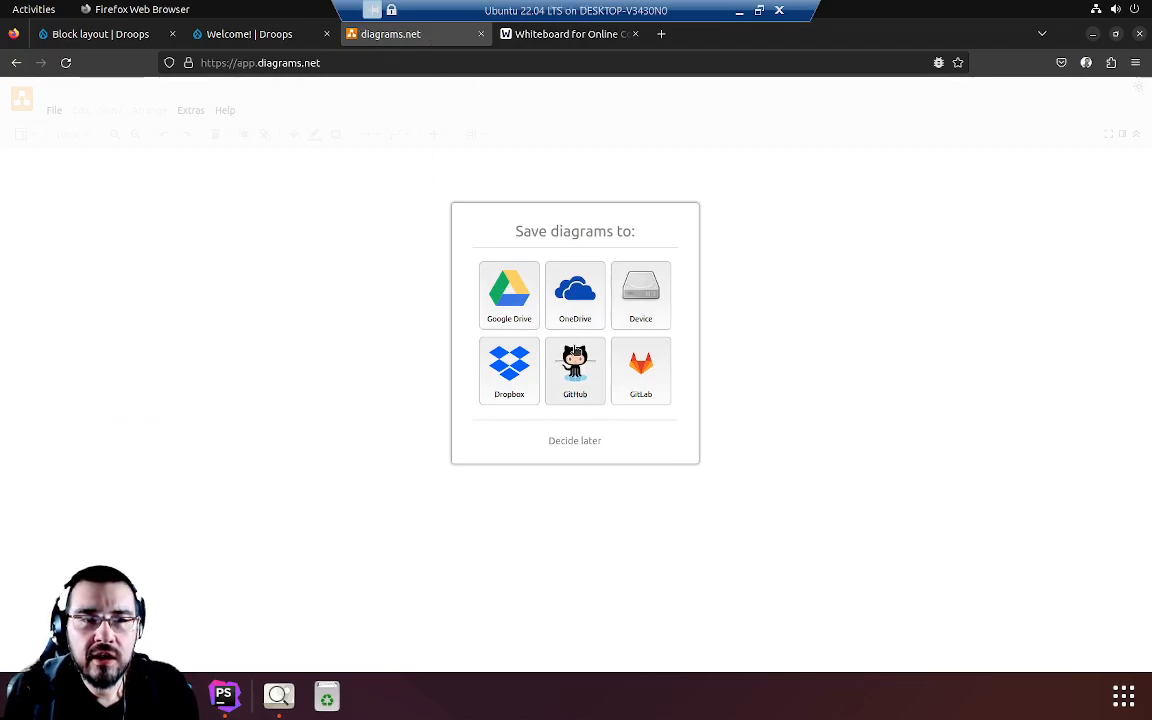
left_click(574, 441)
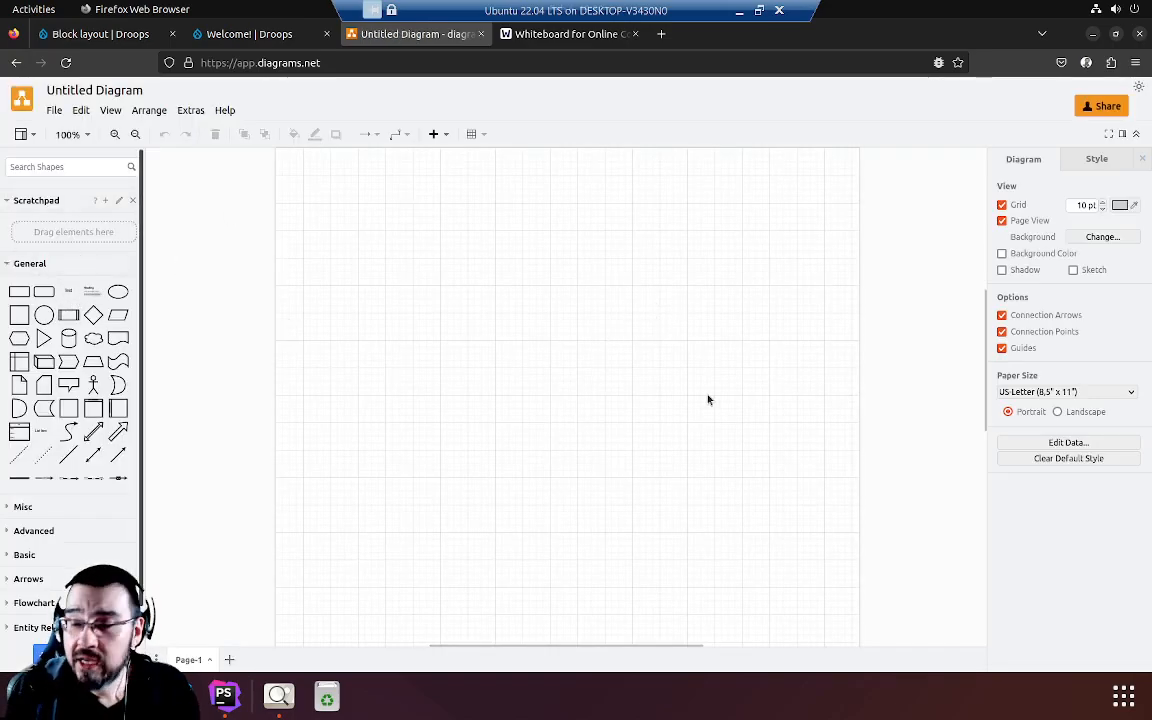
scroll(80, 440, "down", 1)
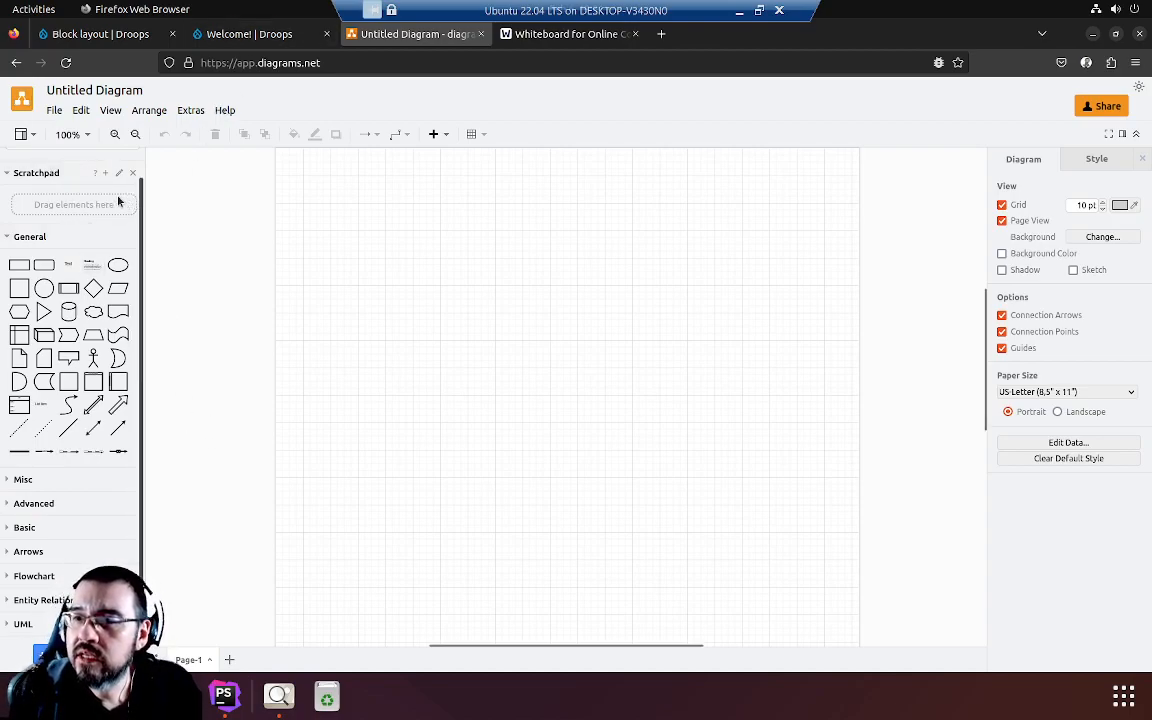
- Search the shapes for "browser", insert the Browser Window shape and enlarge it to span most of the page width
left_click(55, 240)
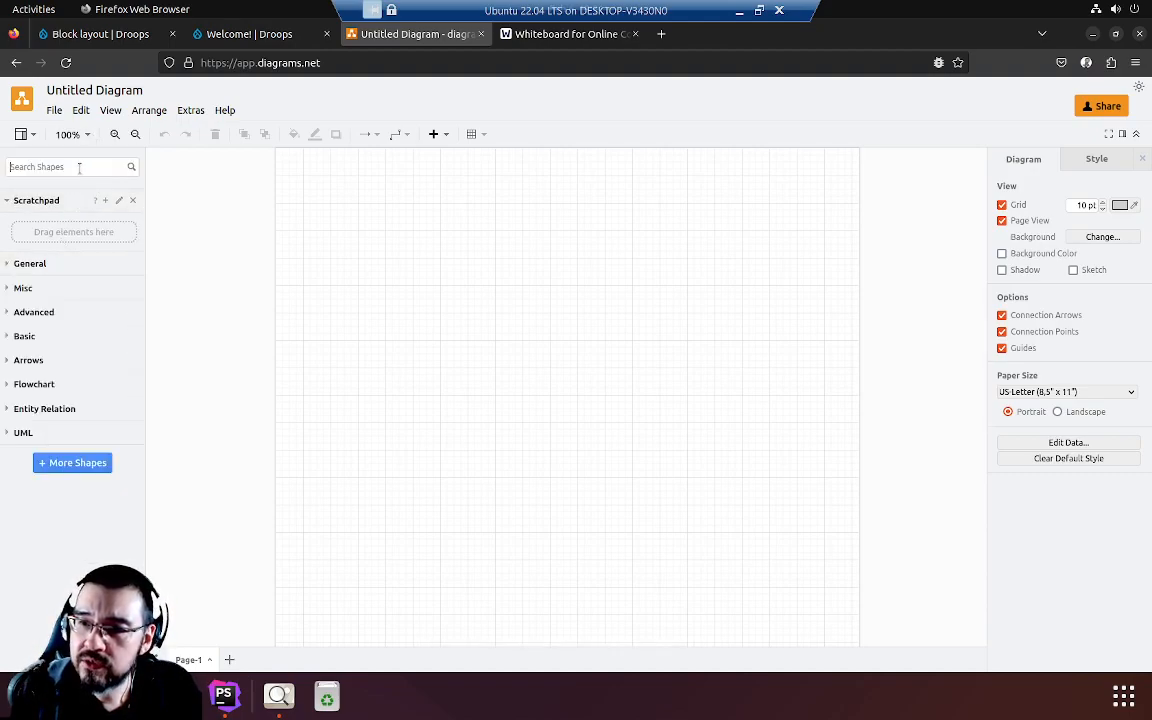
type("browser")
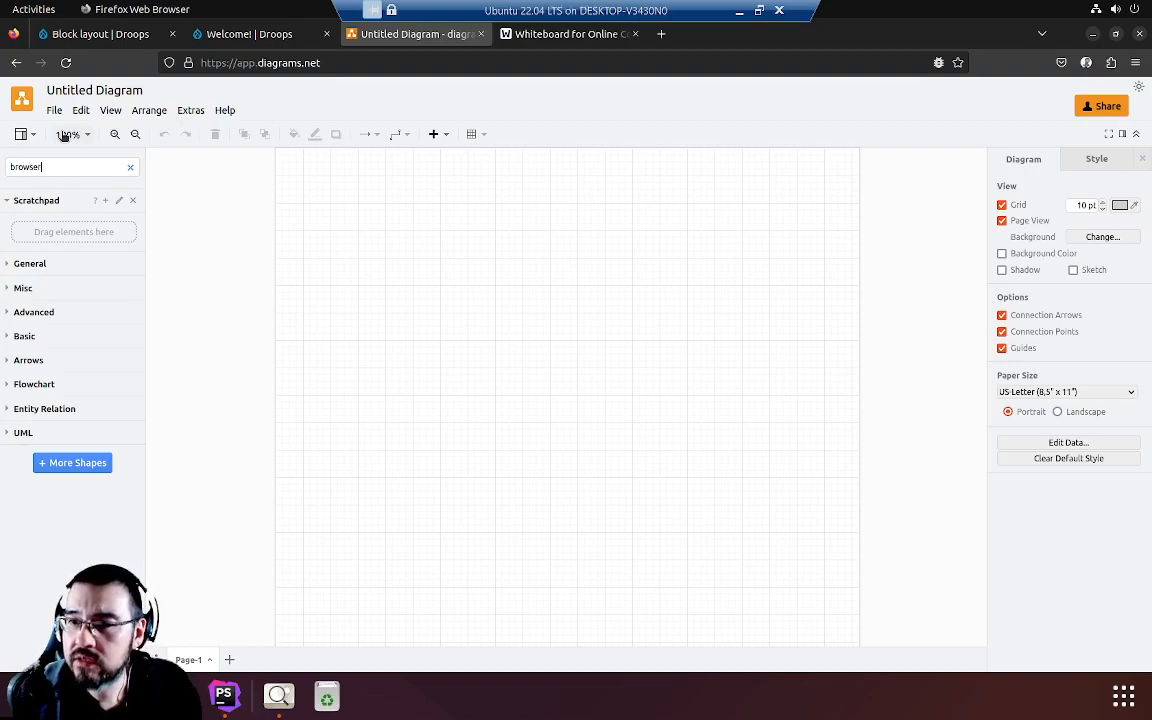
key("Return")
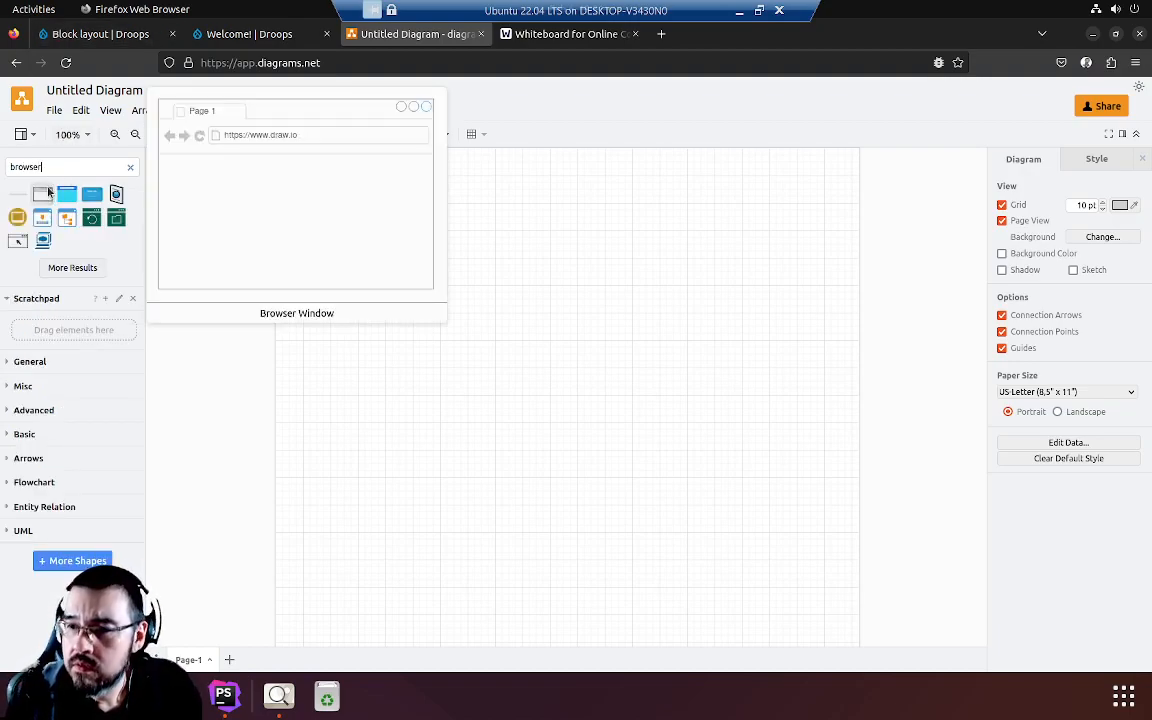
left_click(48, 192)
left_click_drag(579, 368, 548, 288)
left_click_drag(720, 441, 823, 599)
left_click_drag(514, 195, 488, 226)
- Change the domain ending of the web address in the mock browser window to .xyz
double_click(500, 245)
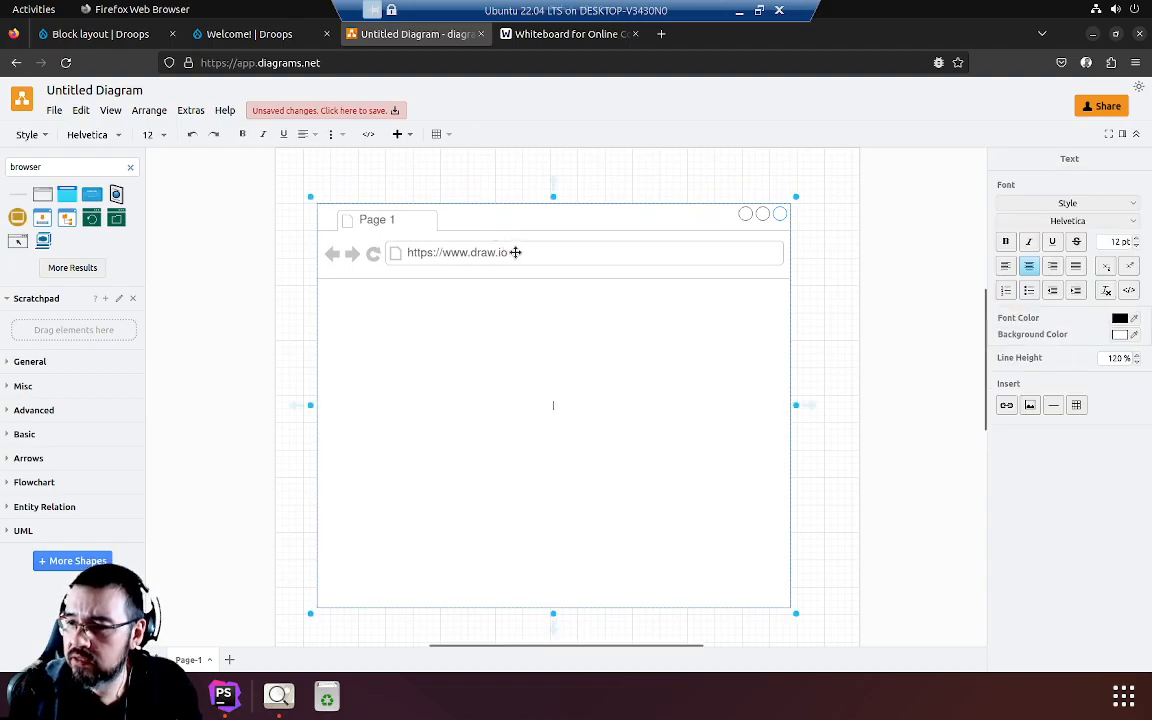
key("Escape")
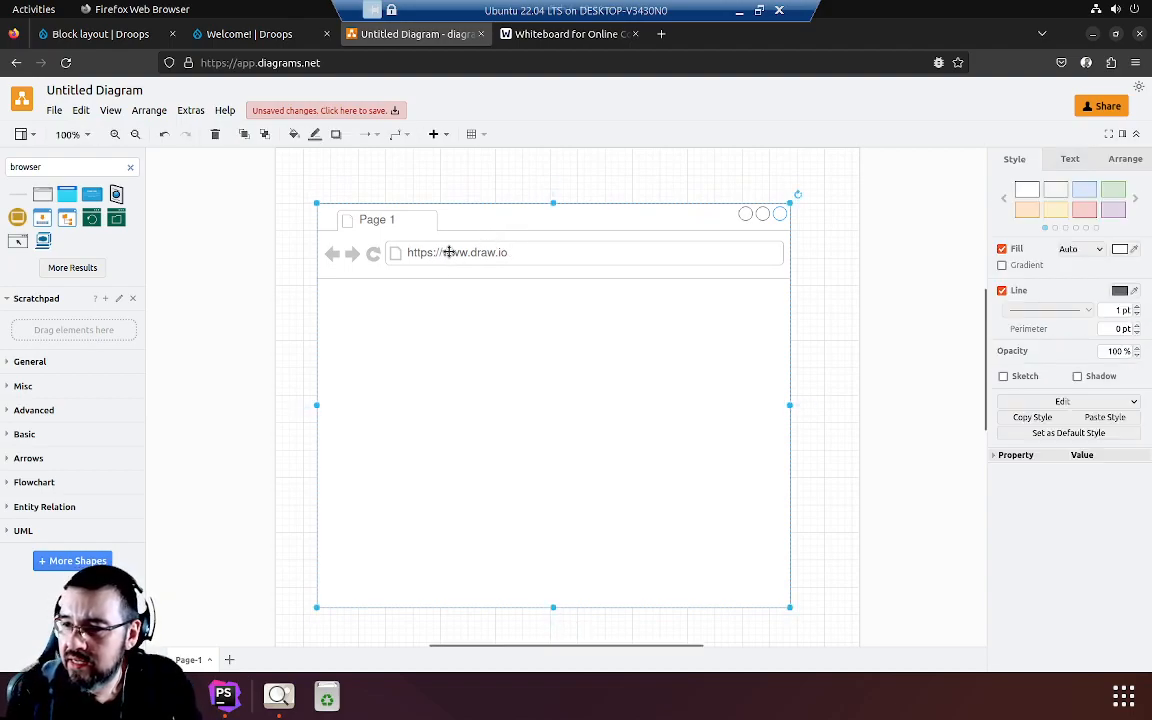
double_click(449, 253)
key("Right")
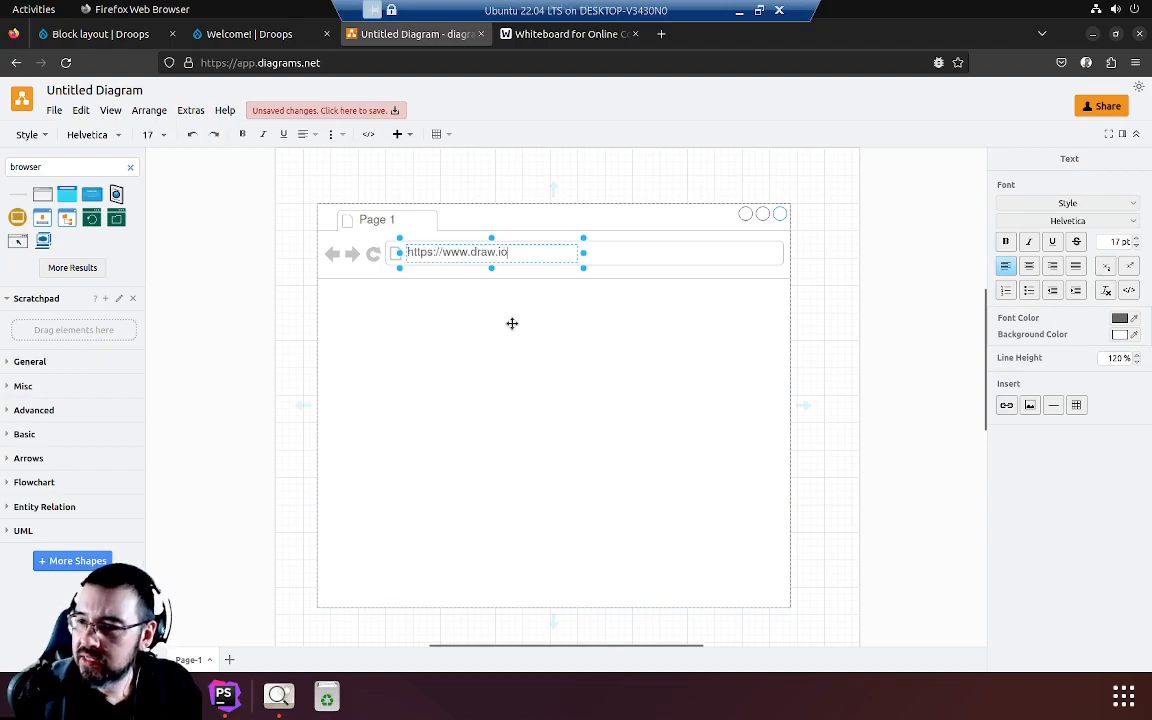
key("BackSpace")
key("BackSpace")
type("xy")
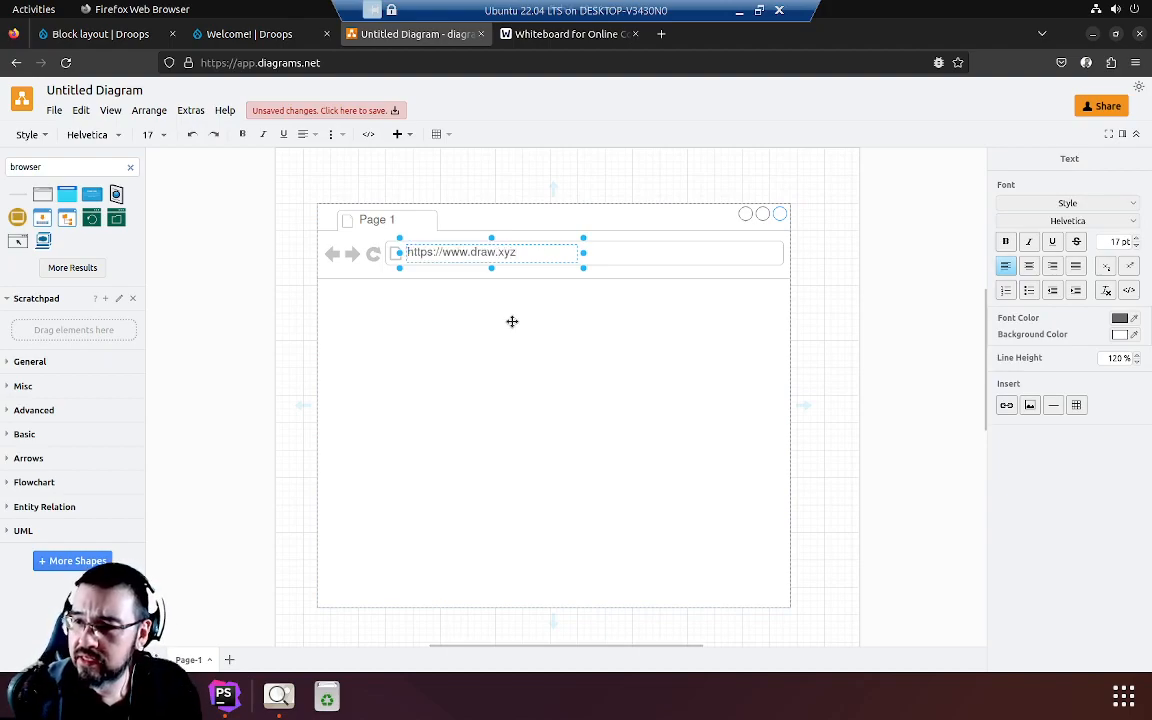
type("z")
key("Return")
key("BackSpace")
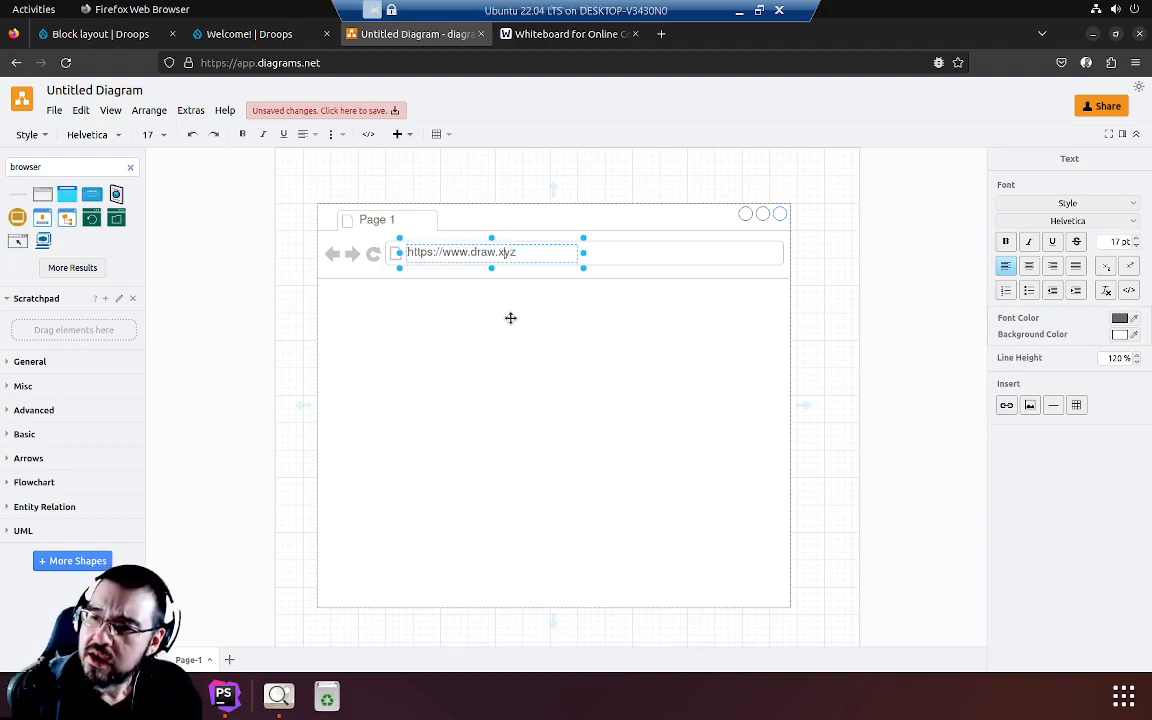
key("ctrl+shift+Left")
key("ctrl+shift+Left")
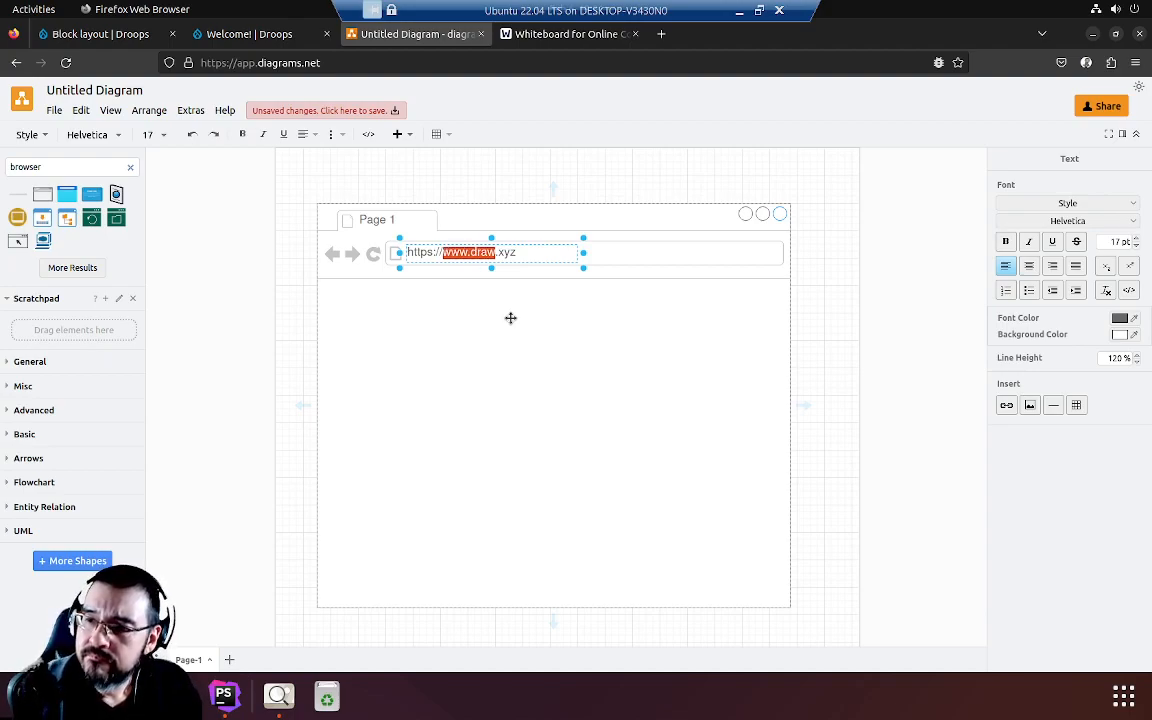
type("firsttrillionaire")
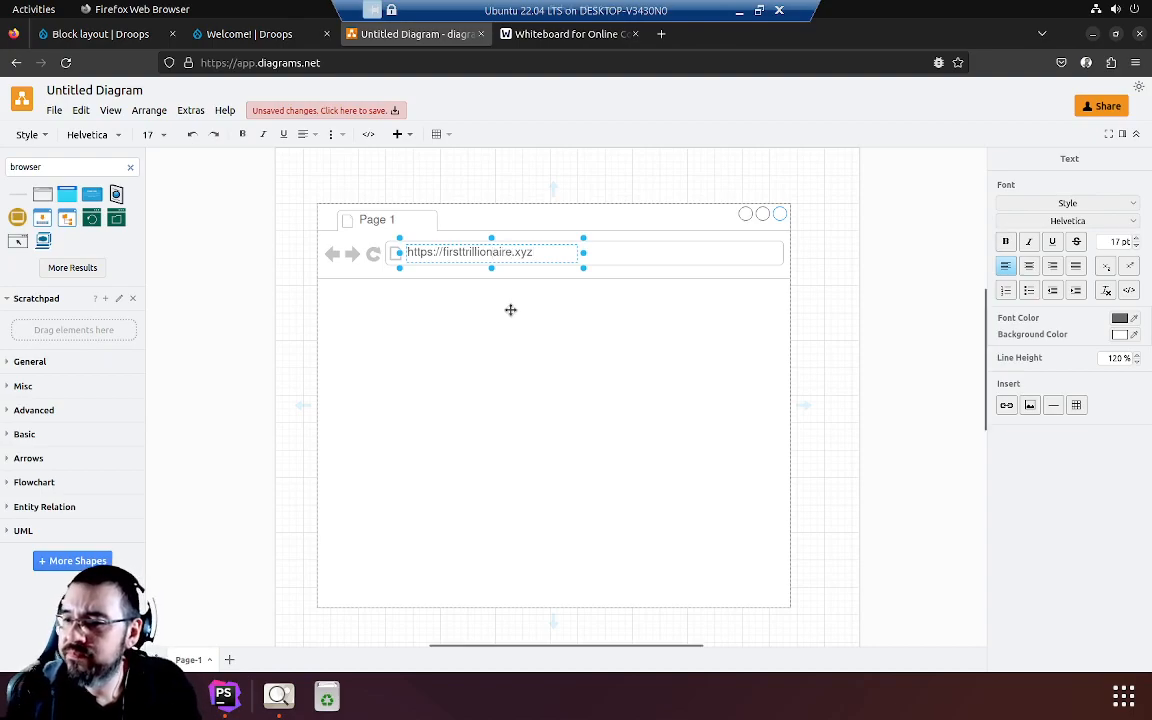
left_click(510, 316)
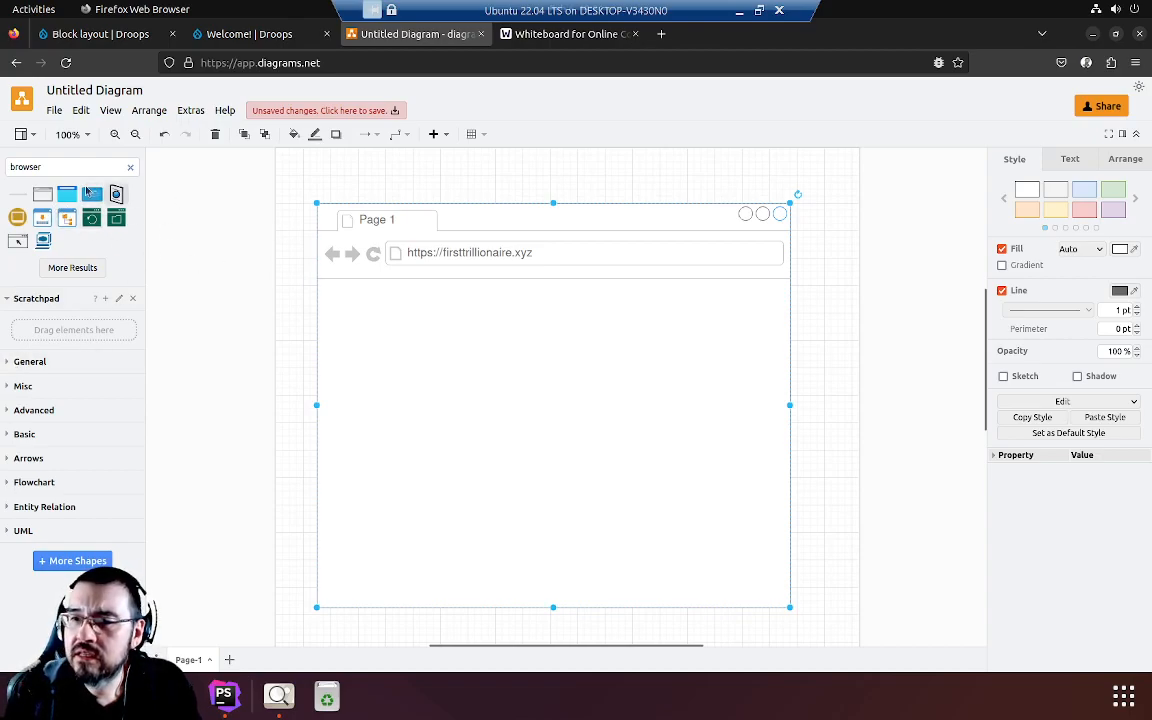
- Look for a logo shape, and alternatively a box, among the library shapes
left_click(60, 168)
key("ctrl+a")
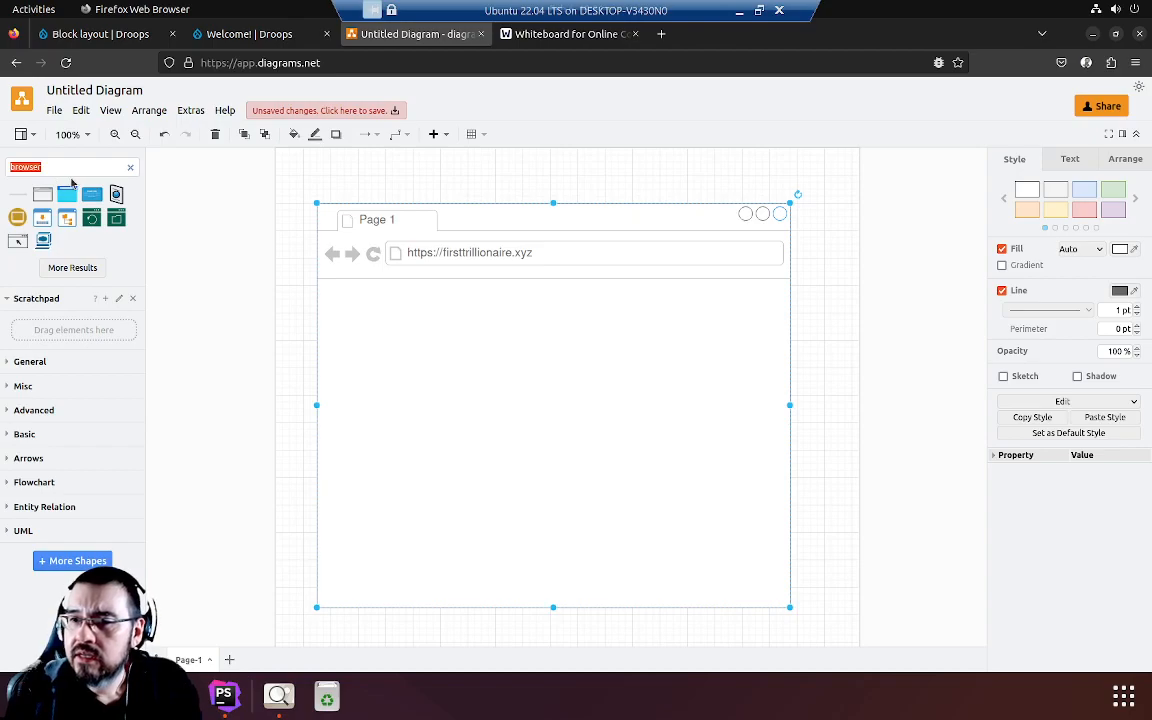
type("logo")
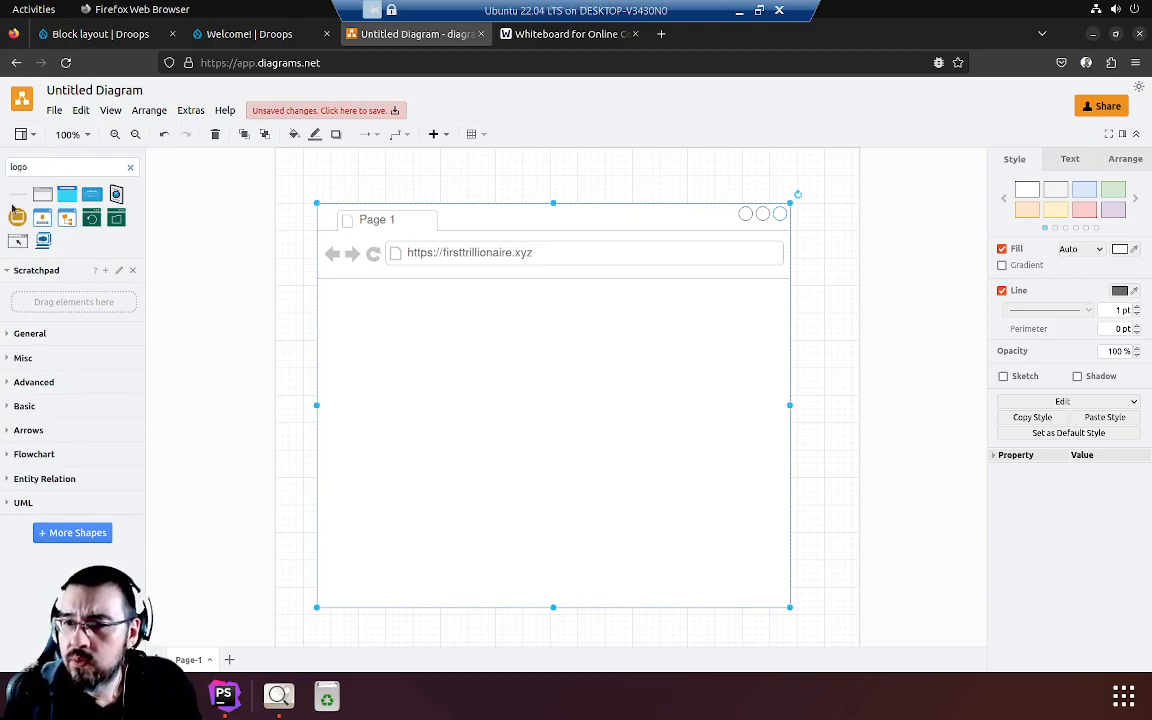
mouse_move(15, 194)
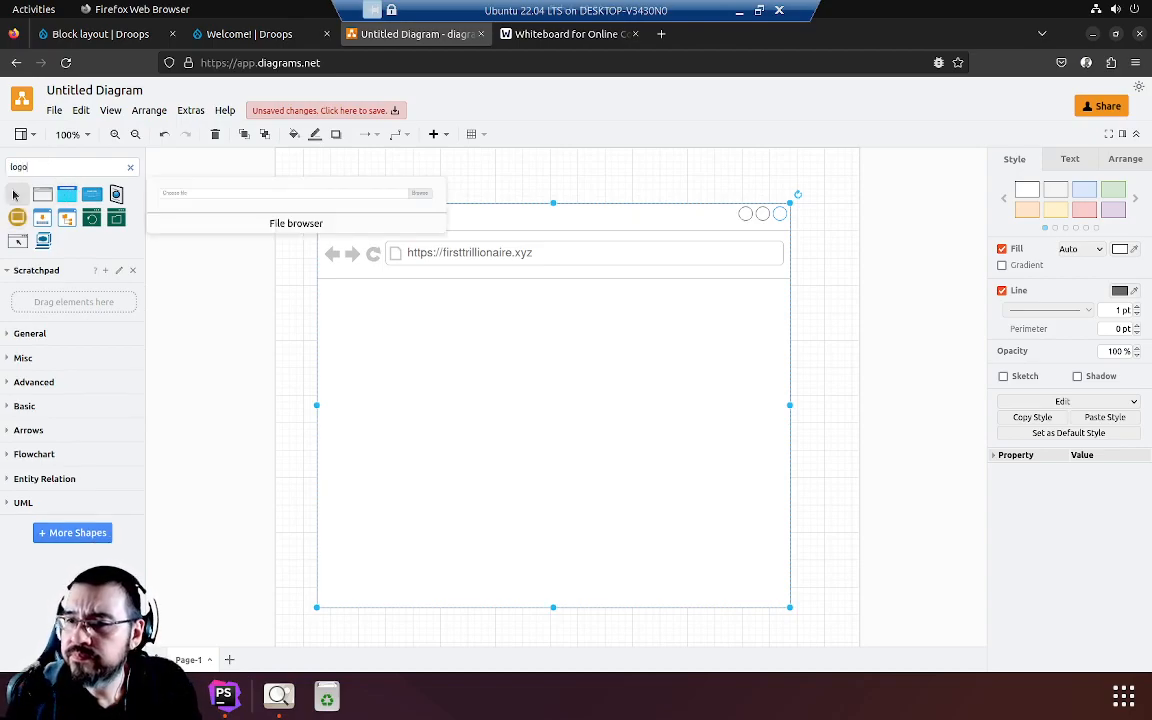
mouse_move(19, 219)
mouse_move(26, 241)
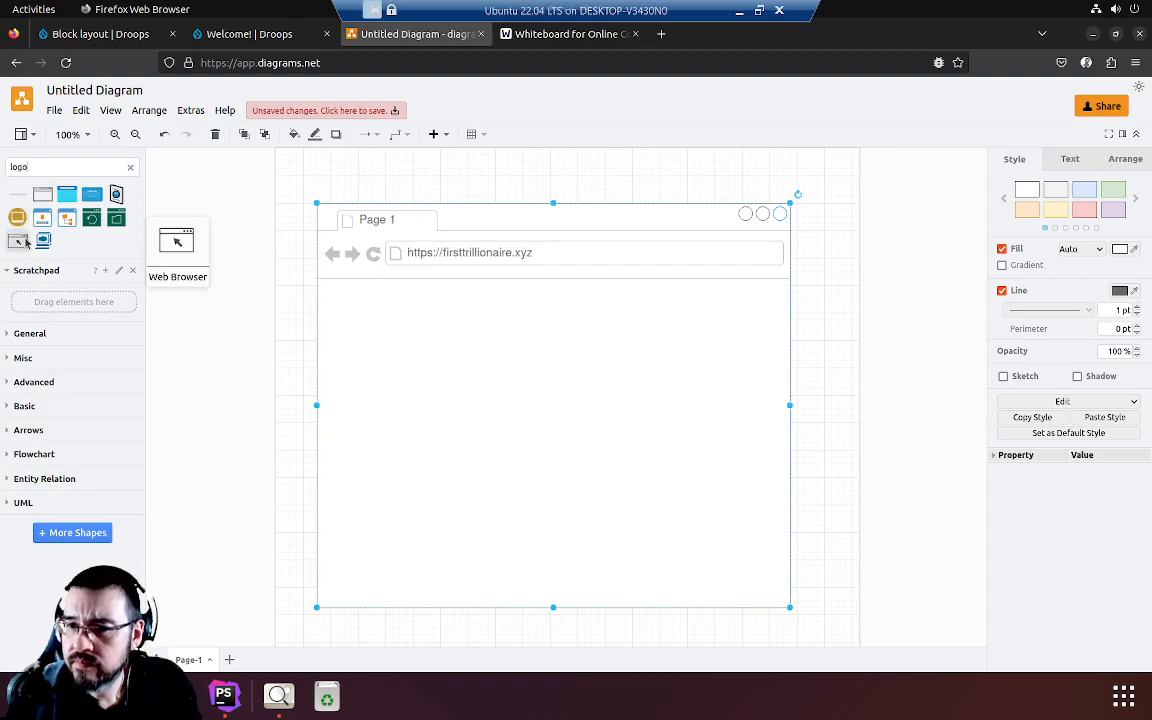
mouse_move(118, 224)
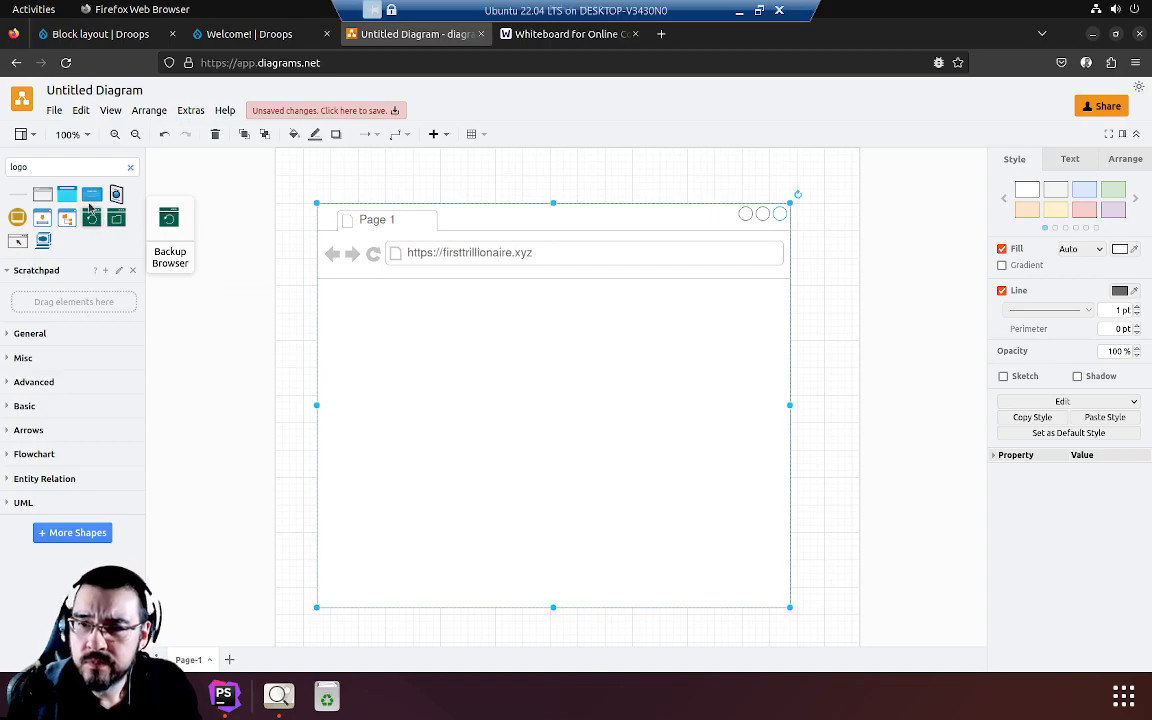
triple_click(63, 167)
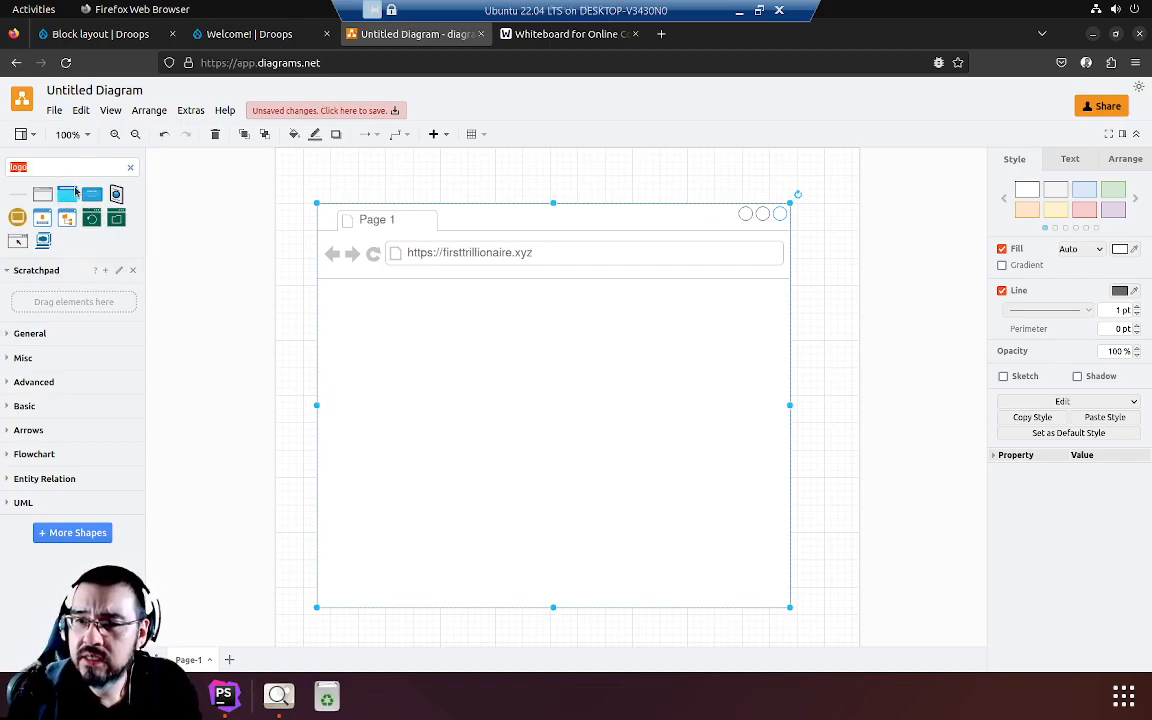
mouse_move(84, 195)
type("box")
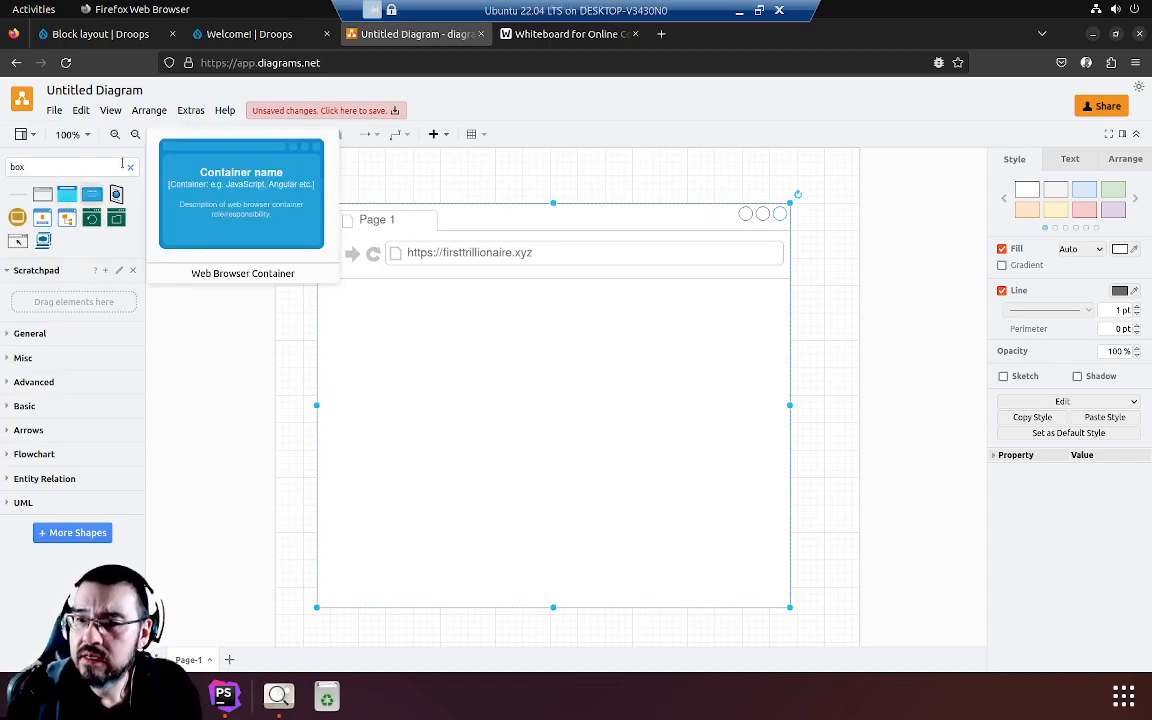
- Place a General rectangle in the upper-left corner of the mock browser's page area, just below the address bar
left_click(40, 336)
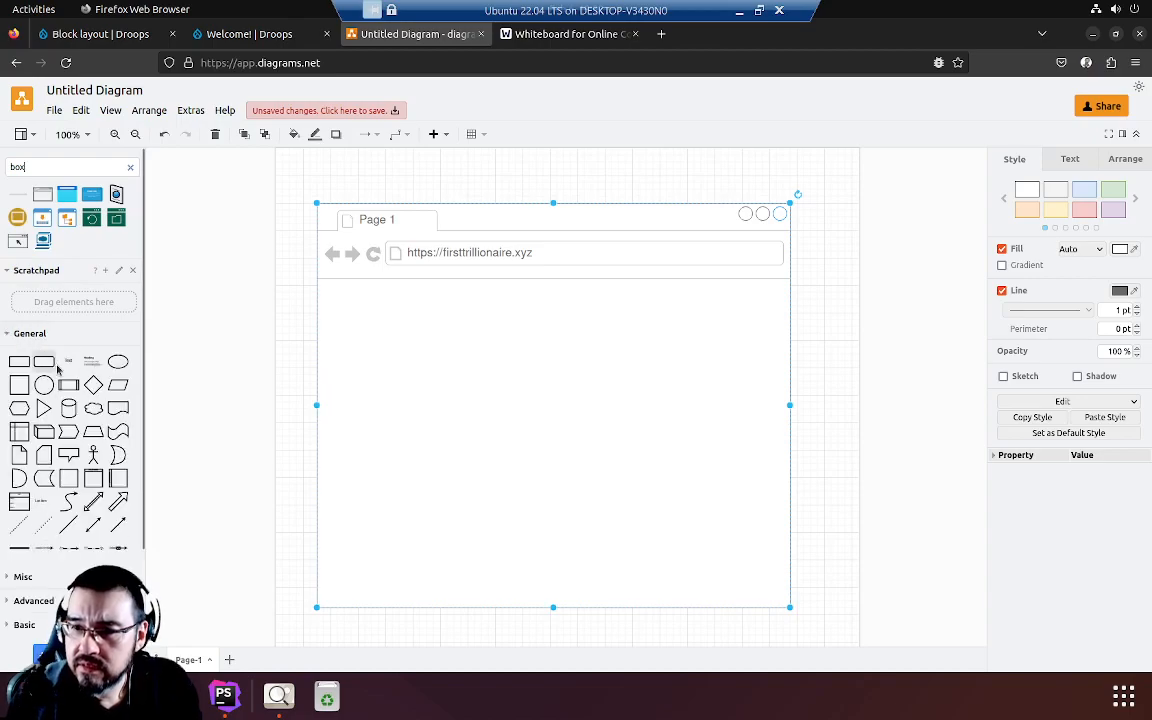
mouse_move(21, 369)
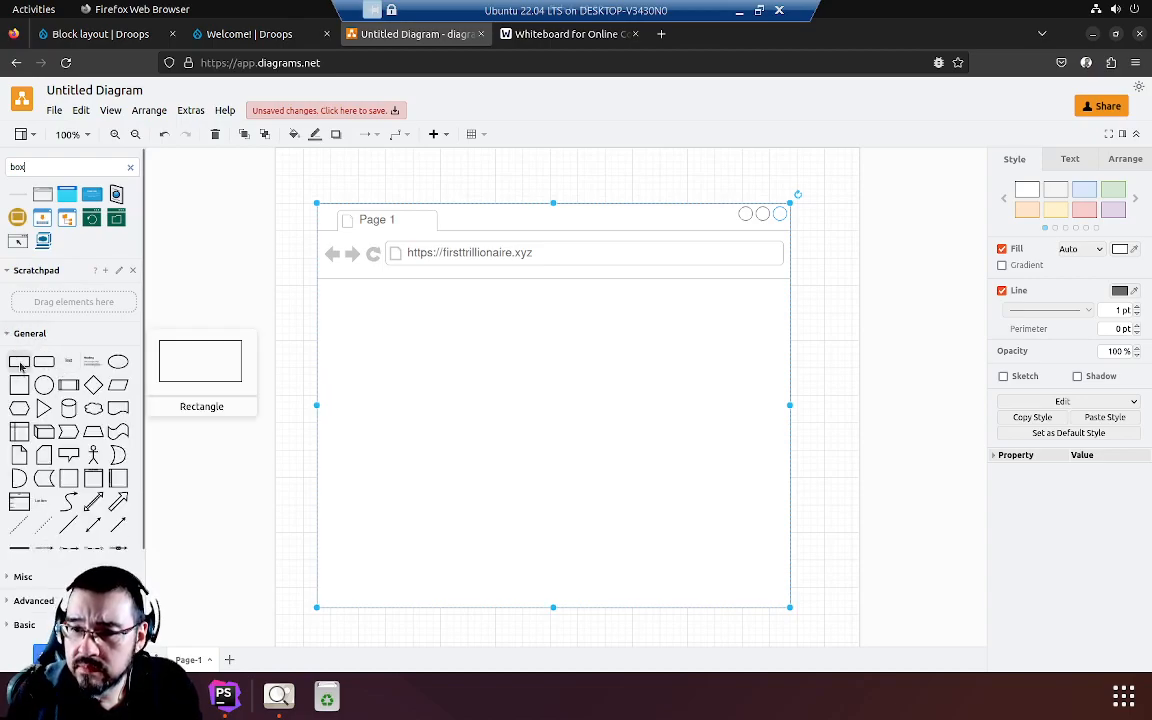
scroll(47, 370, "down", 3)
scroll(20, 345, "up", 2)
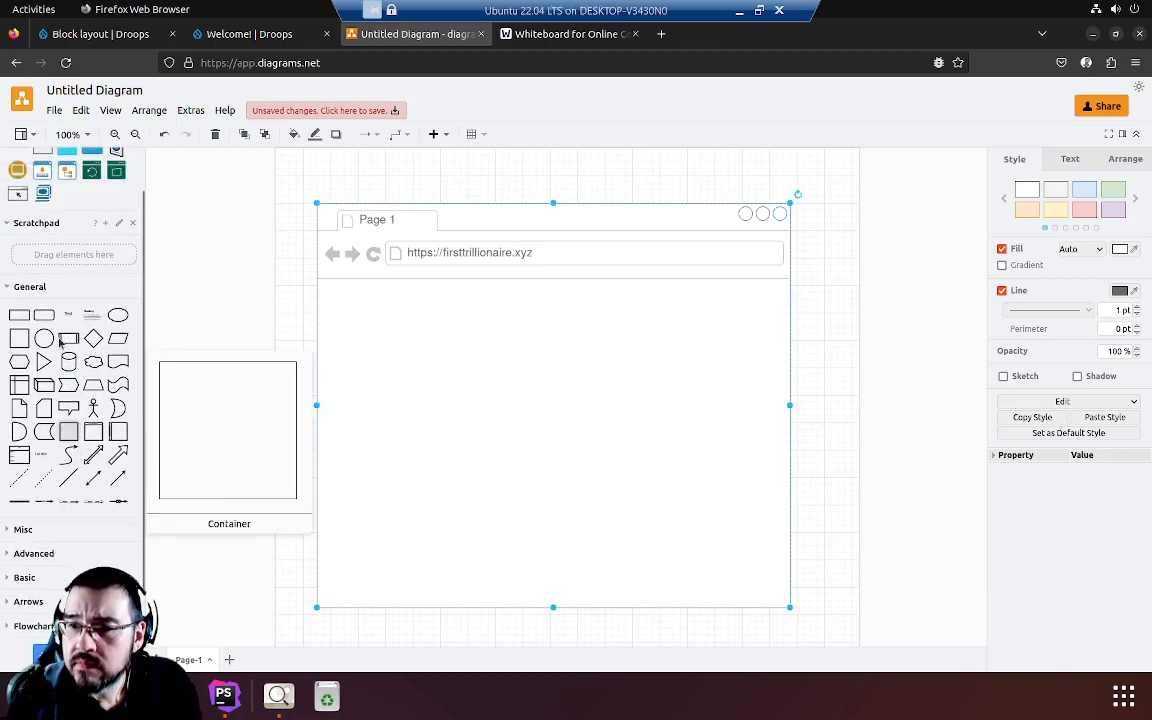
left_click_drag(17, 340, 344, 289)
left_click_drag(388, 324, 383, 319)
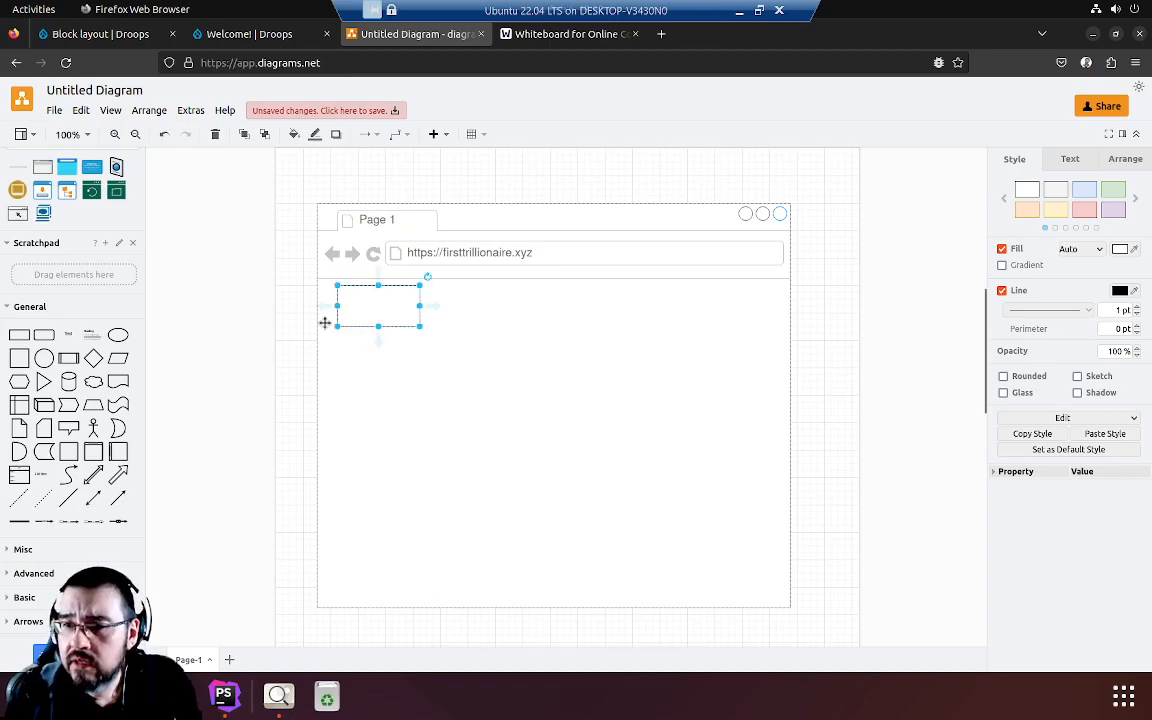
- Look through the General and Misc shapes and search the shape library for "menu"
scroll(99, 368, "down", 1)
scroll(99, 370, "down", 1)
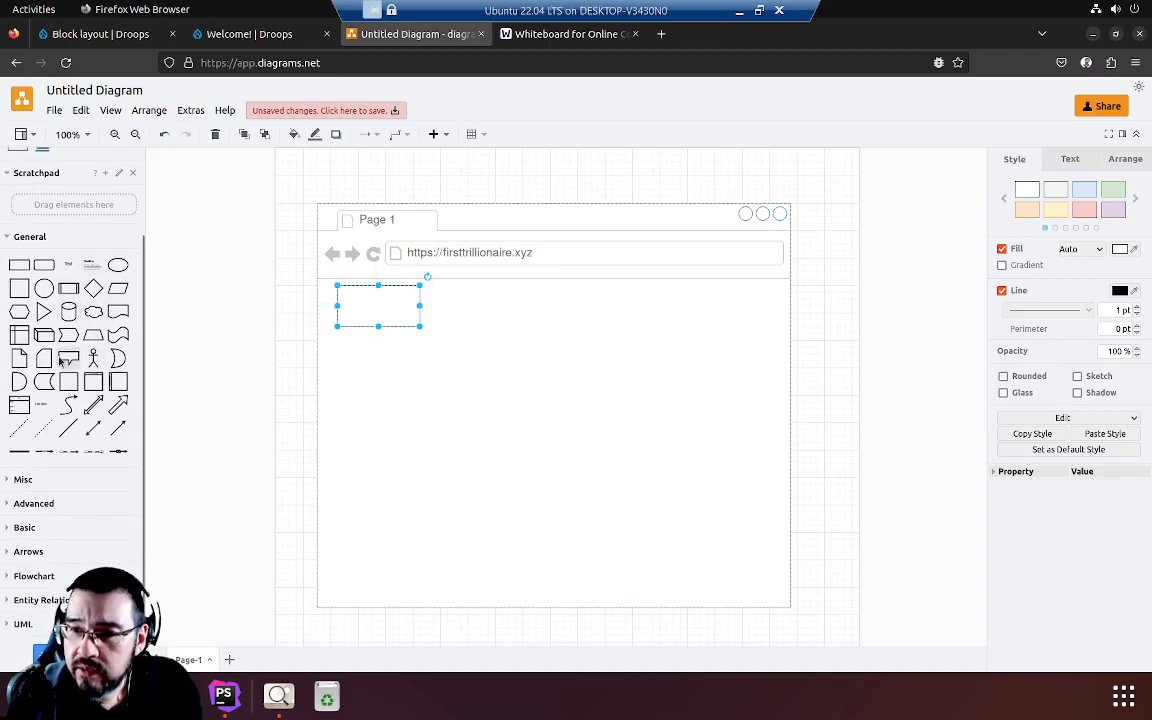
left_click(31, 479)
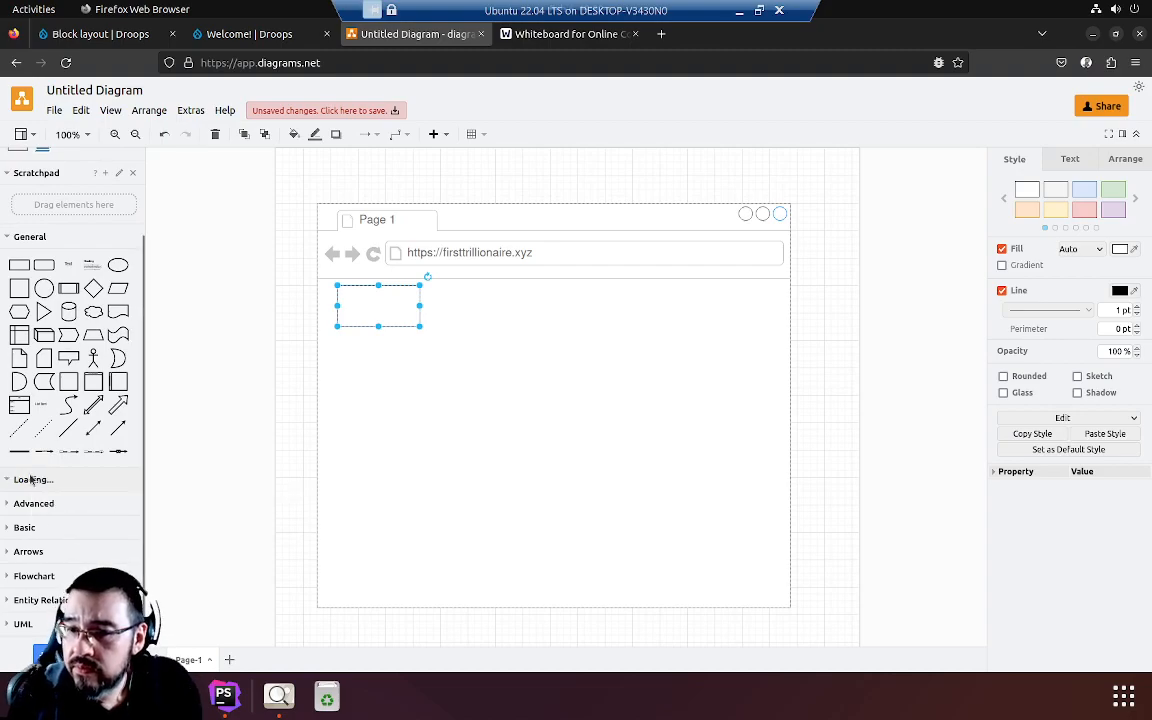
scroll(65, 350, "down", 4)
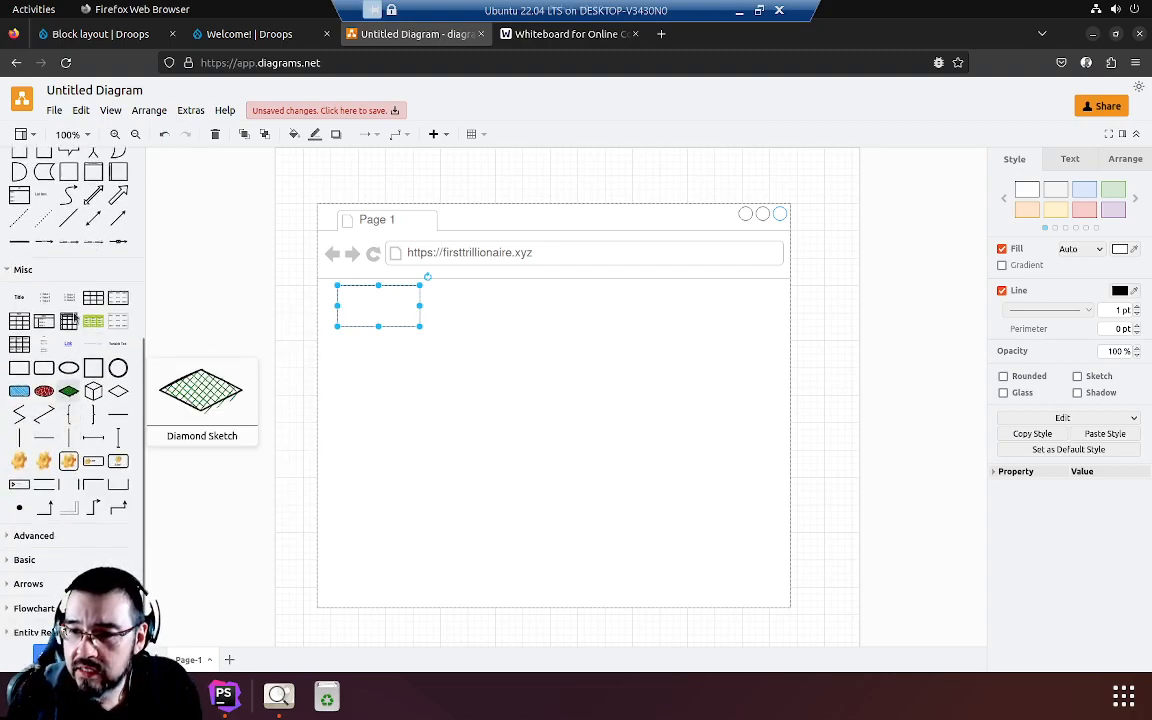
scroll(68, 320, "up", 6)
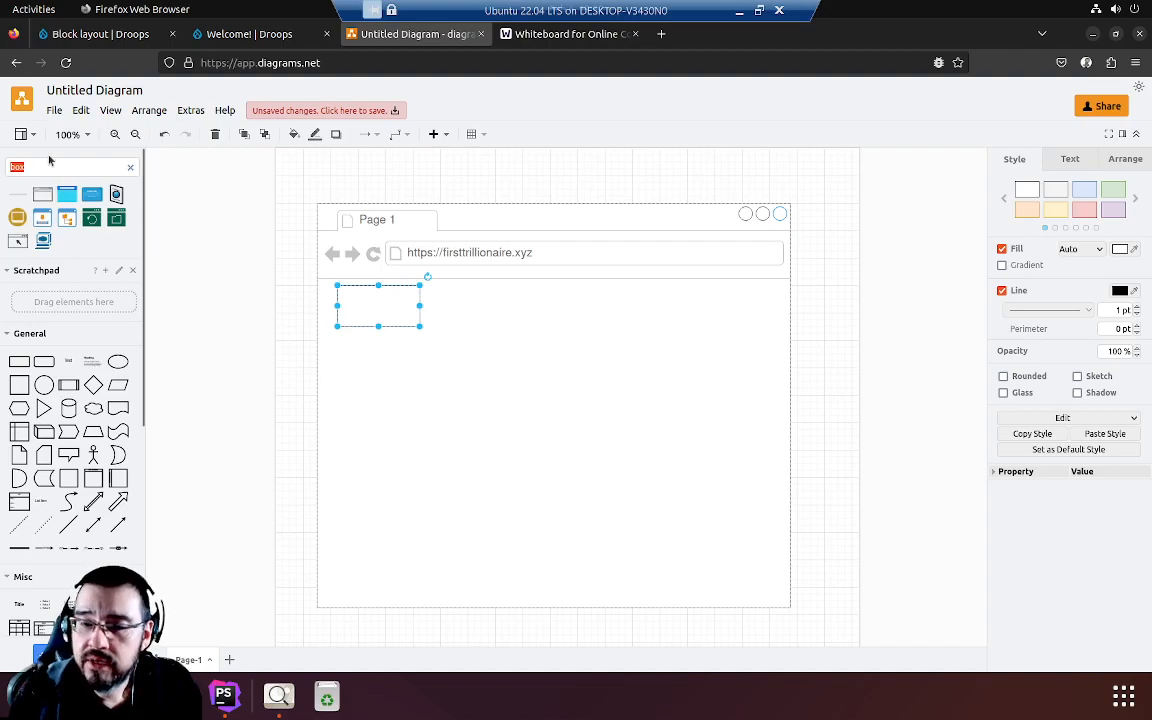
type("menu")
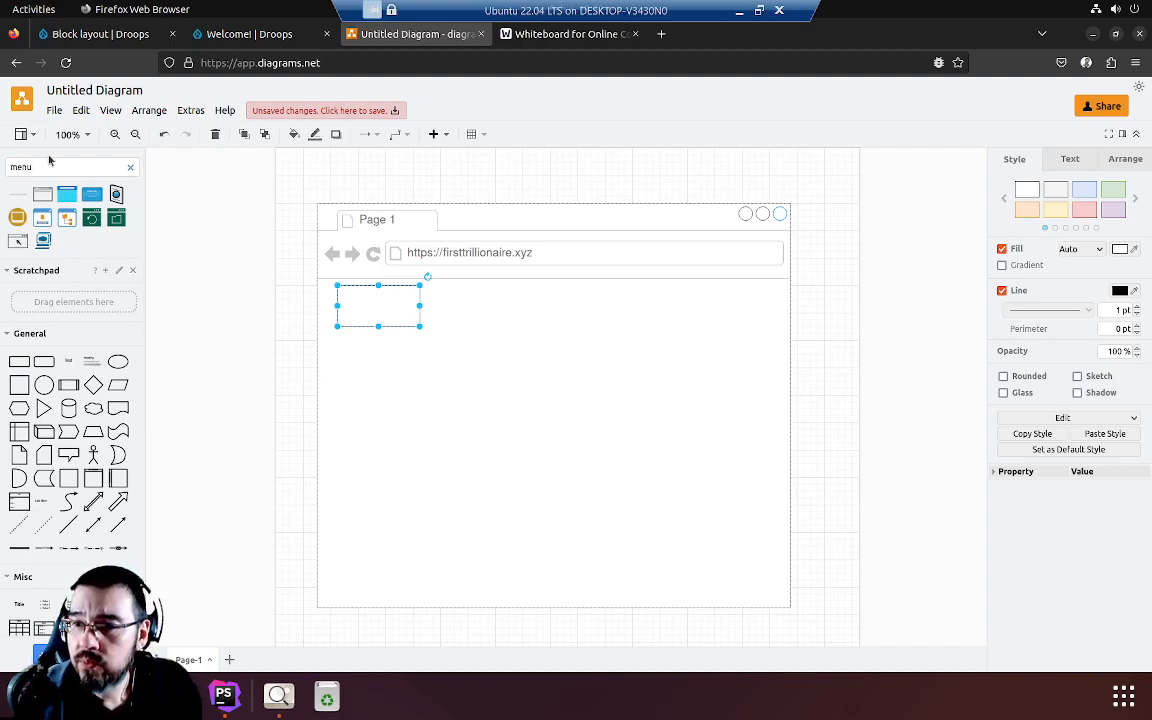
key("Return")
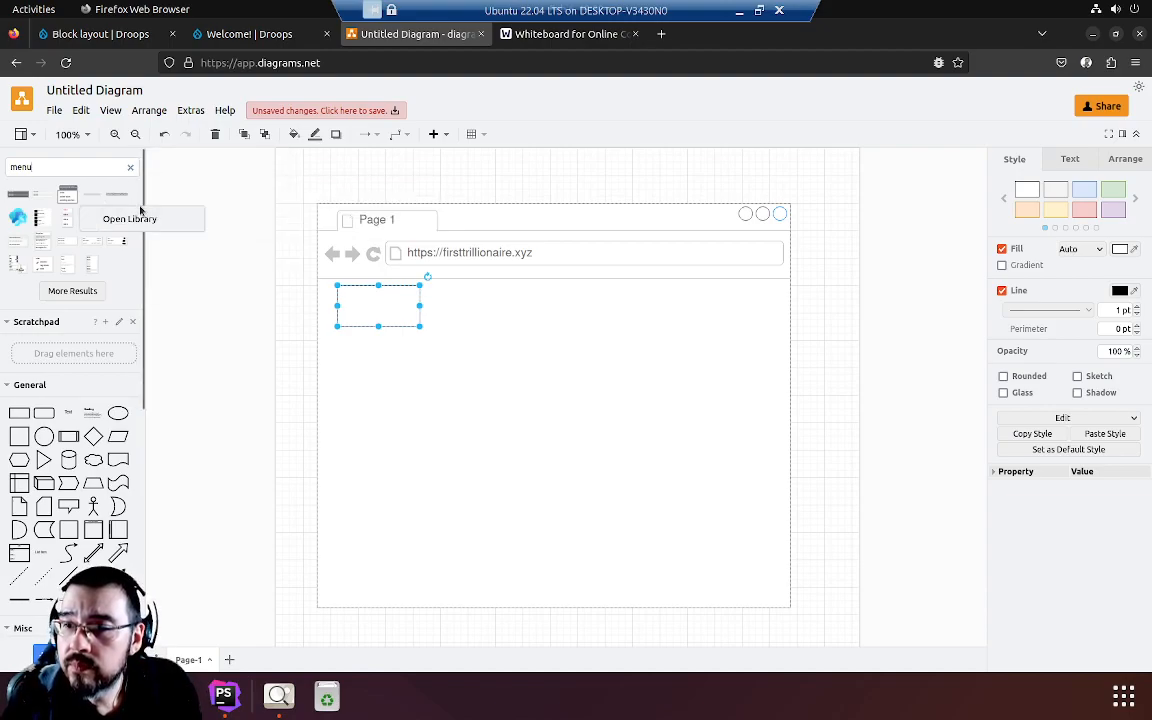
- Add the Menu Bar shape from the search results and place it beside the logo rectangle, below the mock address bar
mouse_move(97, 197)
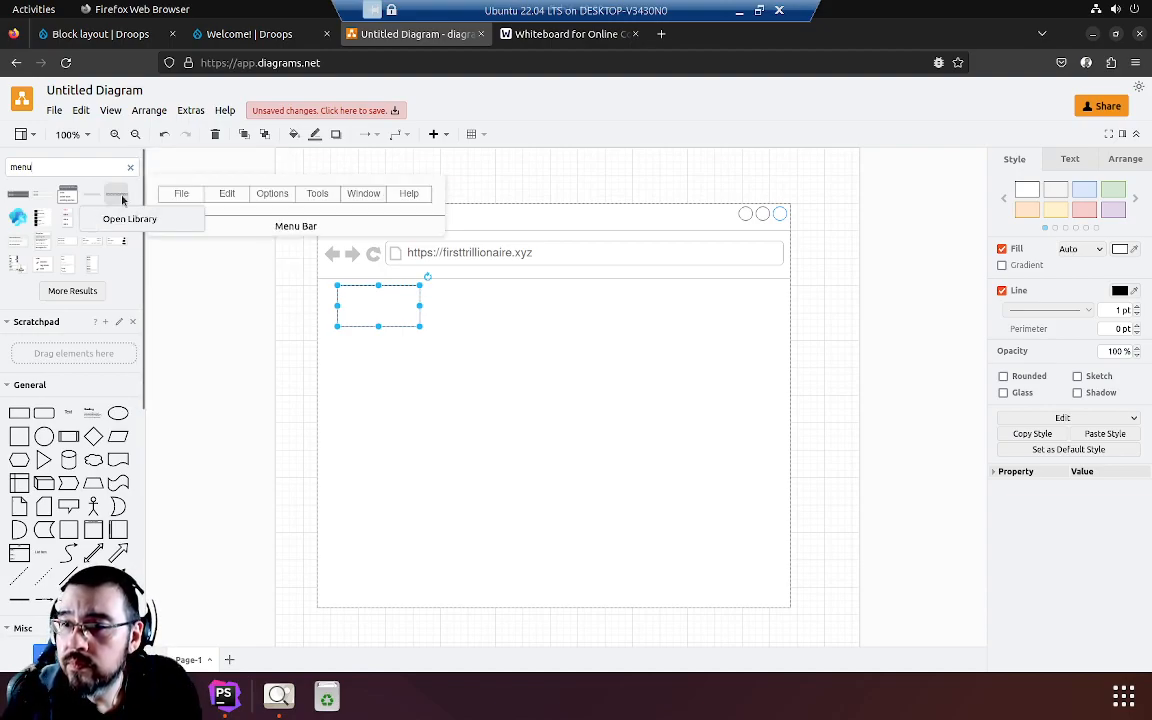
left_click(117, 195)
left_click_drag(519, 401, 546, 309)
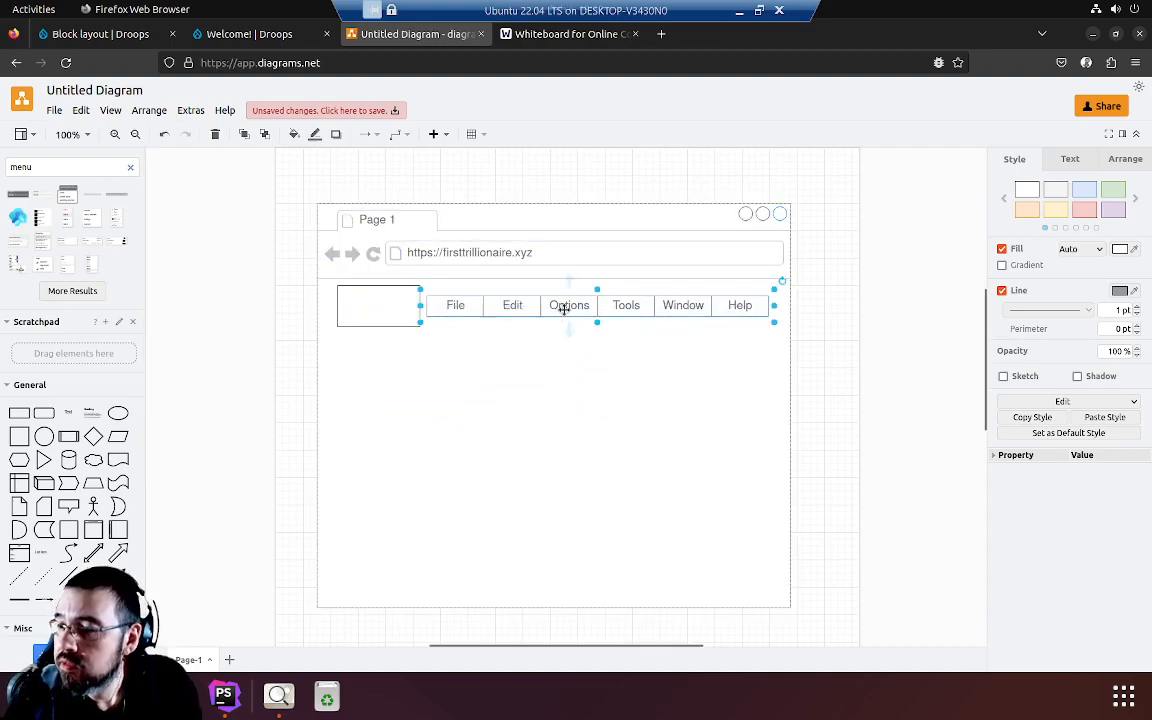
- Clear the "Options" and "Tools" labels from the menu bar, leaving those two cells blank
double_click(567, 306)
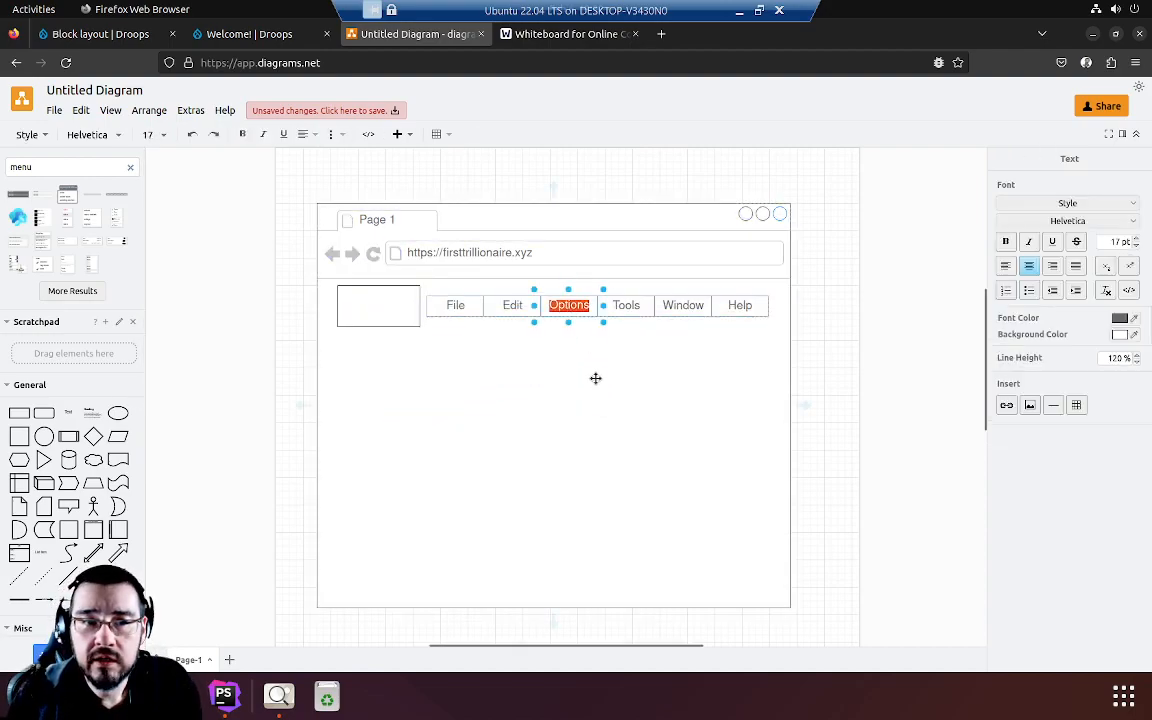
key("BackSpace")
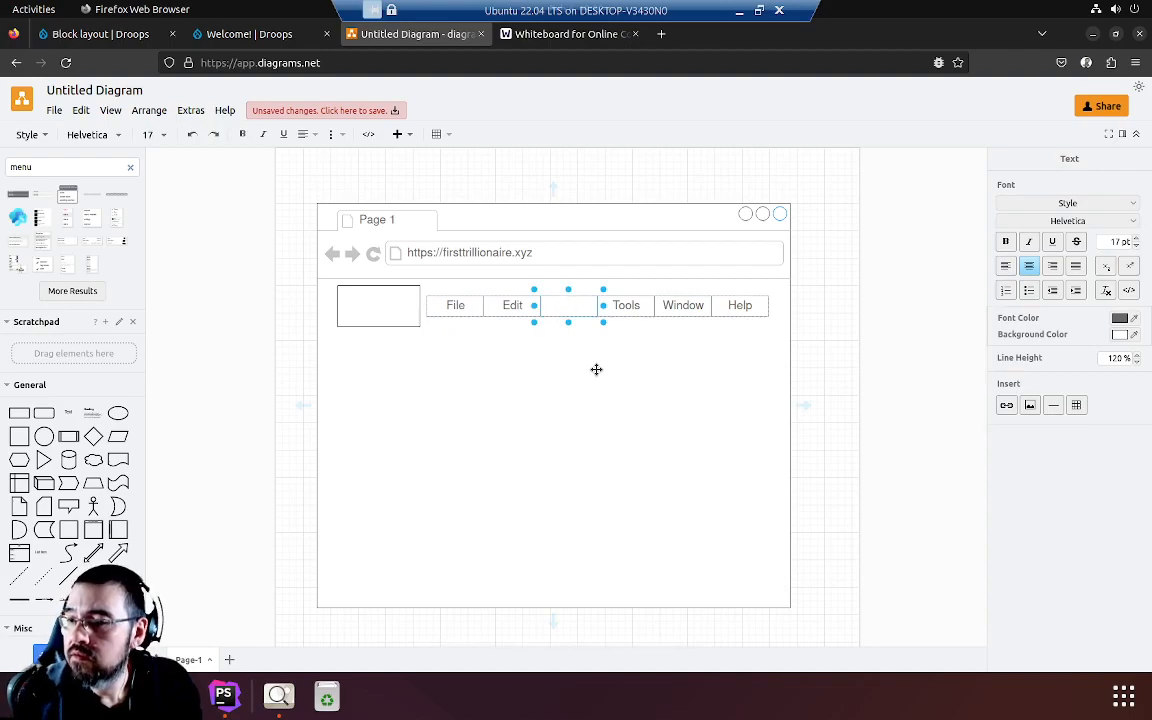
key("Escape")
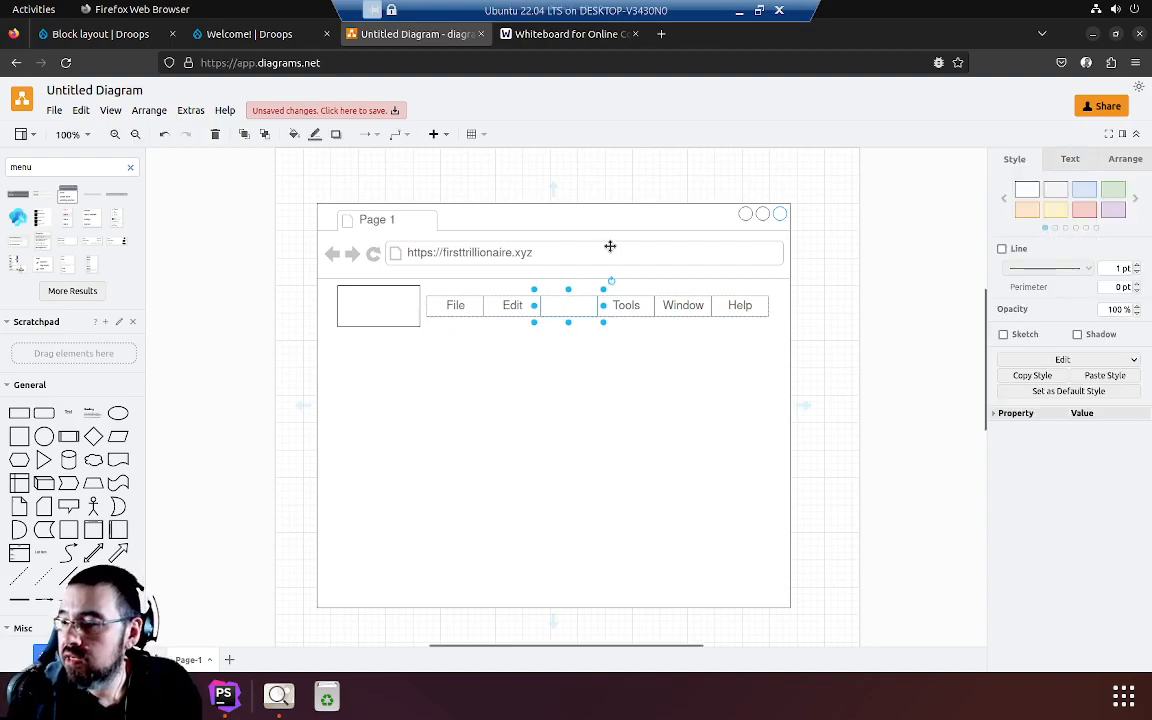
double_click(624, 306)
key("BackSpace")
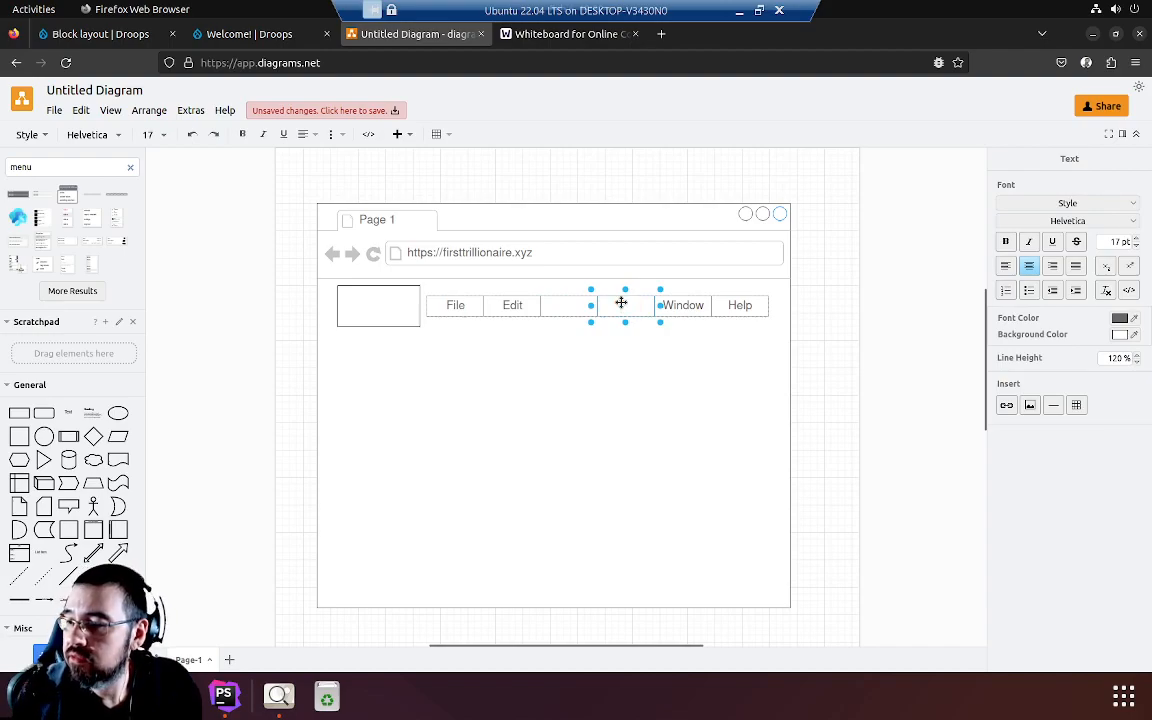
key("Escape")
left_click(520, 410)
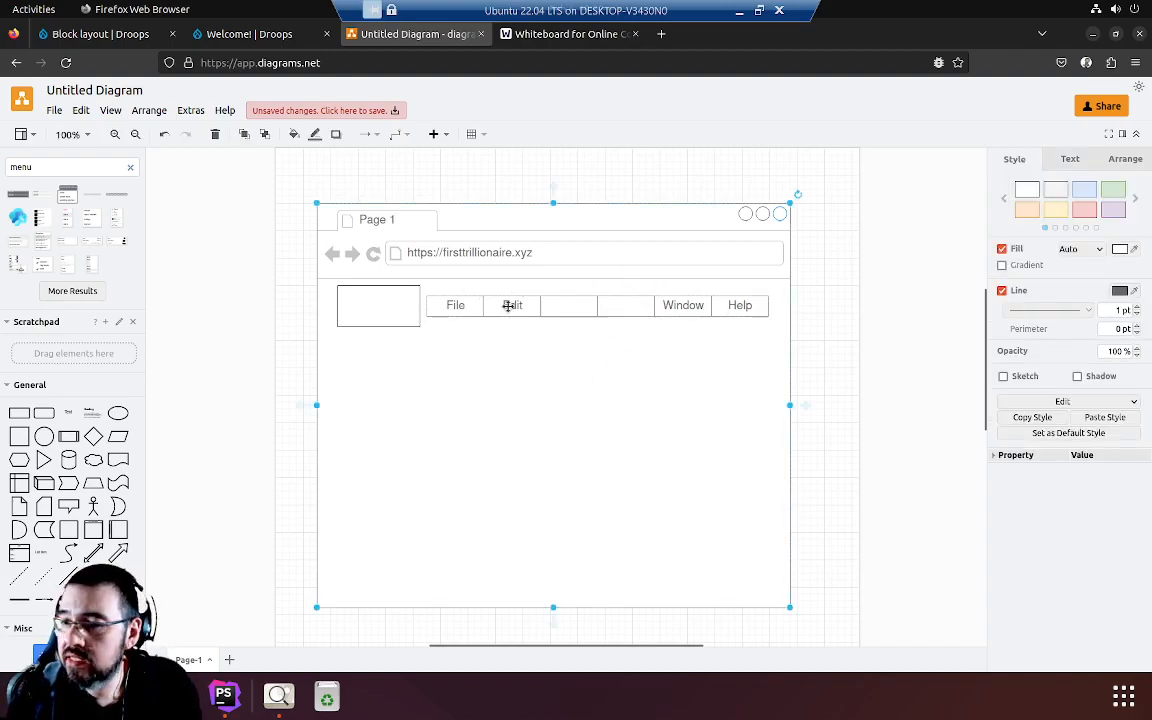
- Relabel the menu bar's "File" item as "Home" and its "Edit" item as "About"
double_click(456, 305)
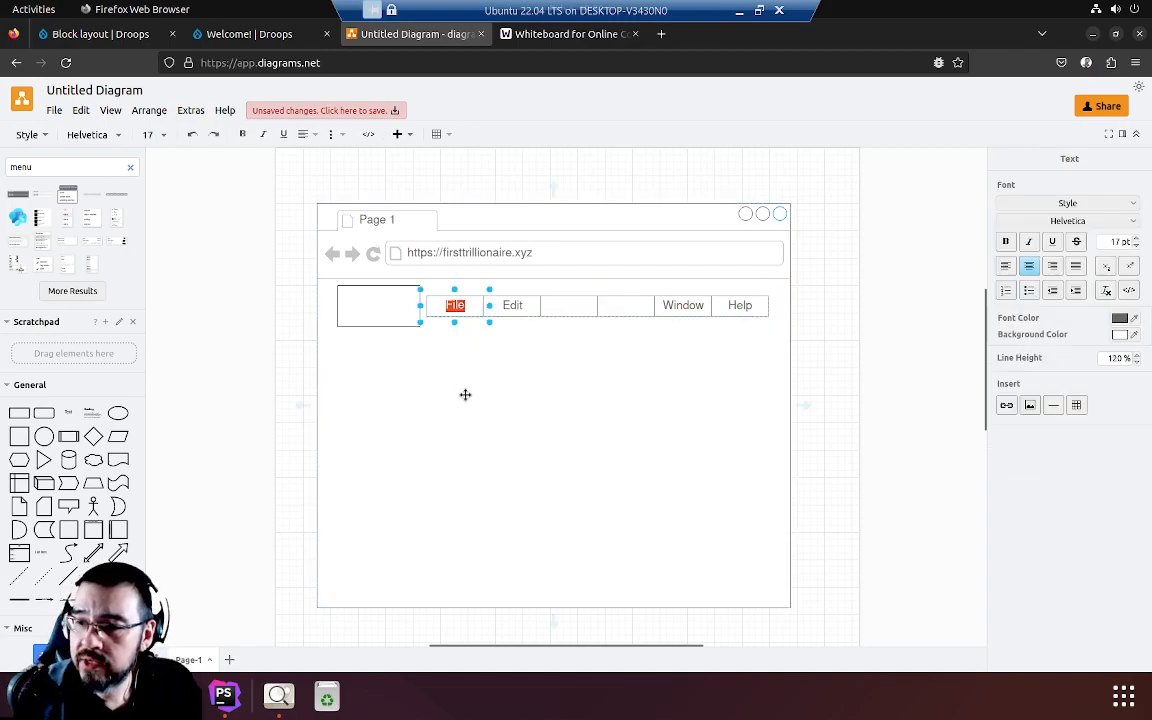
type("Home")
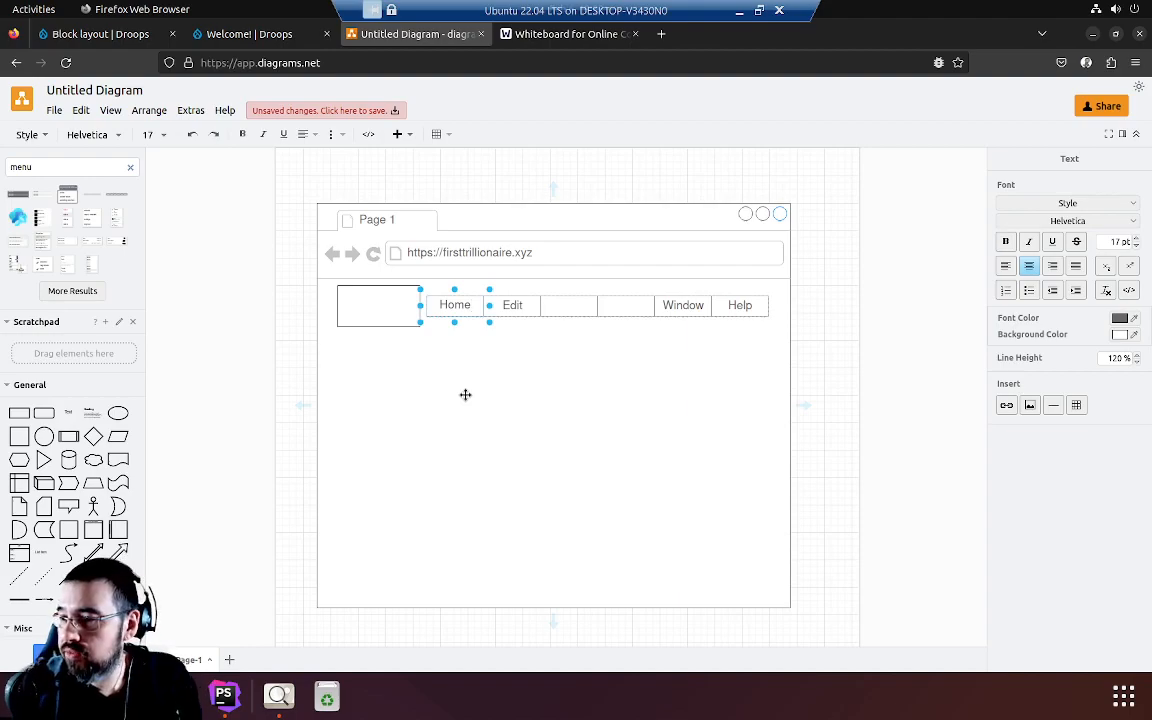
double_click(511, 306)
type("About")
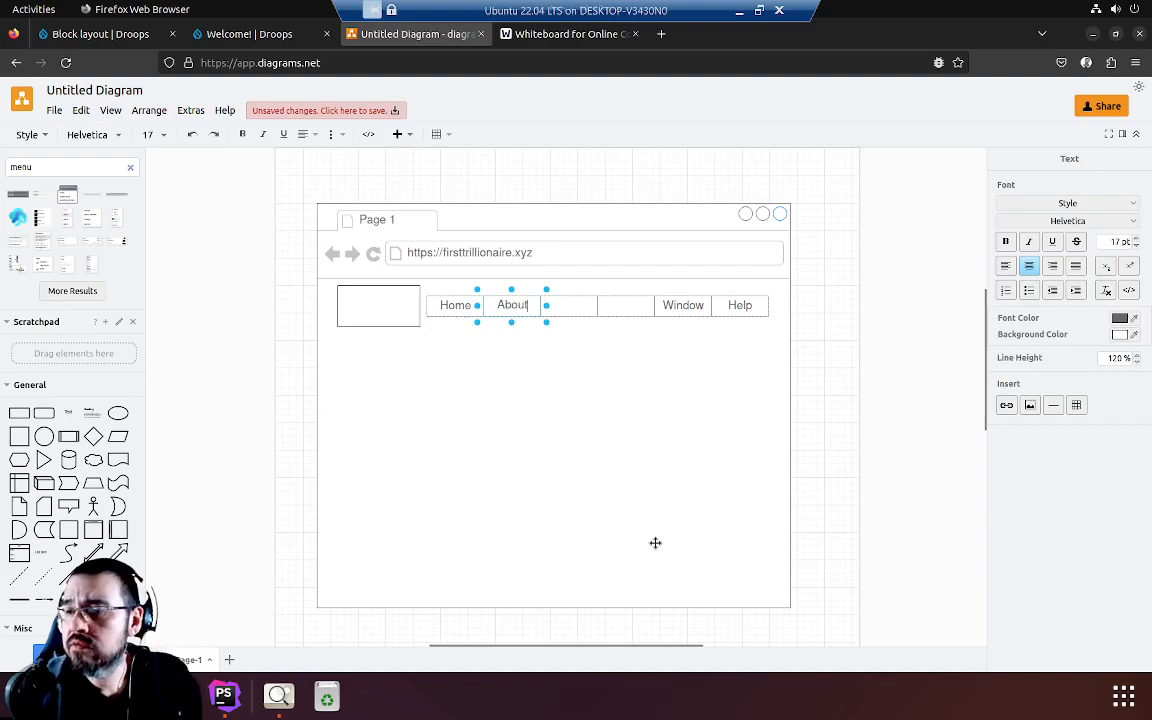
- Relabel the menu bar's "Window" item as "Contact" and its "Help" item as "Login"
double_click(689, 306)
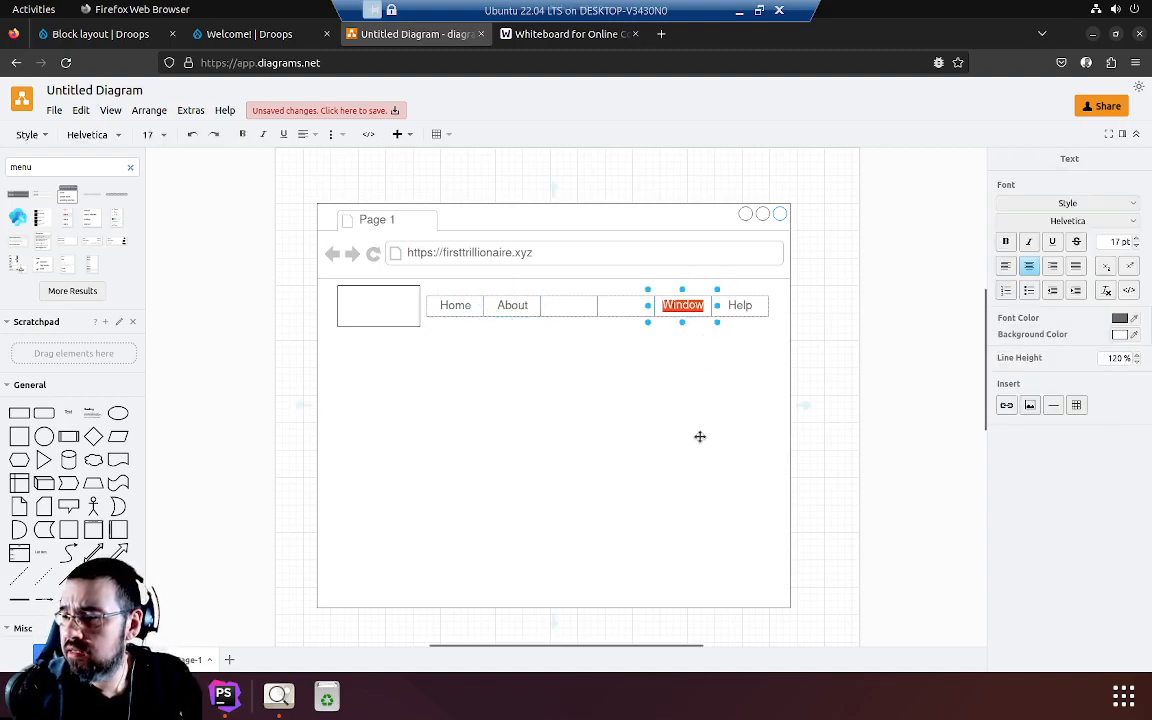
type("Contact")
key("Return")
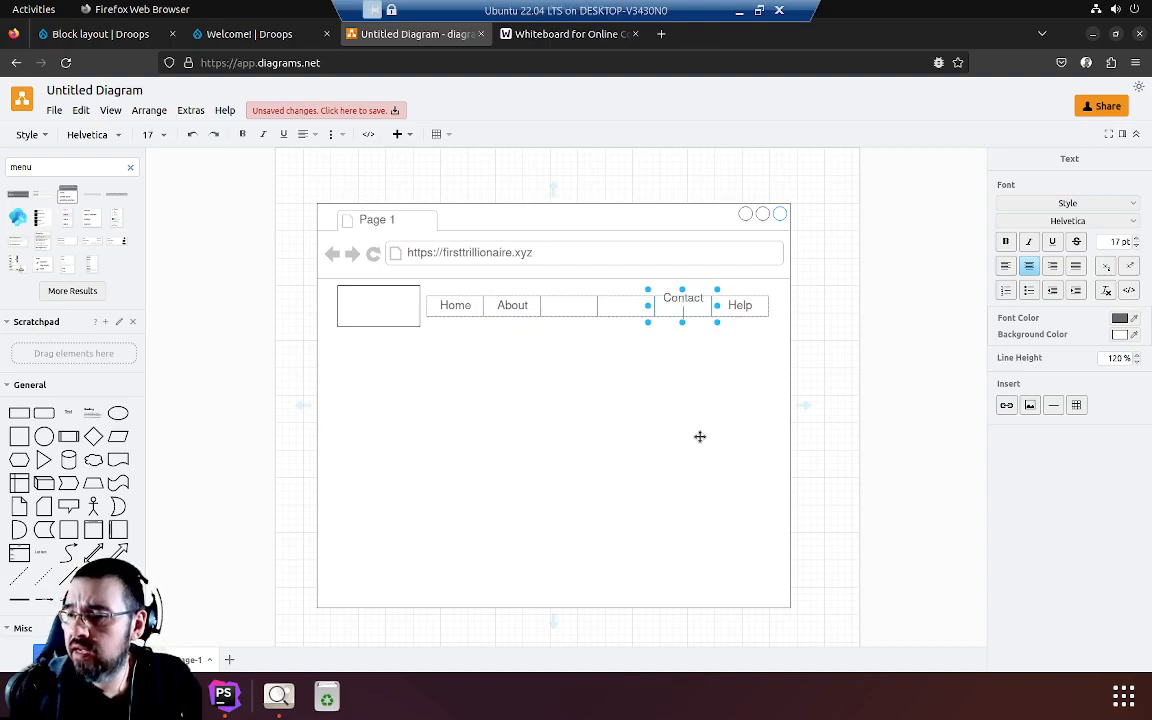
key("BackSpace")
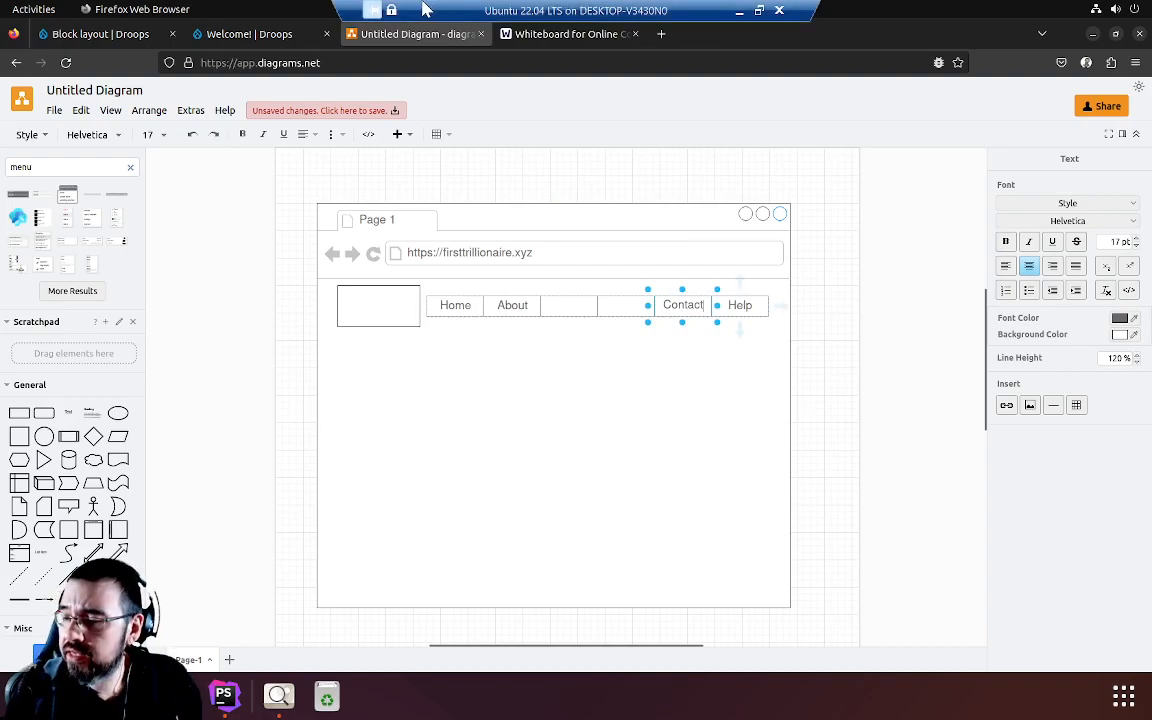
double_click(746, 305)
type("Login")
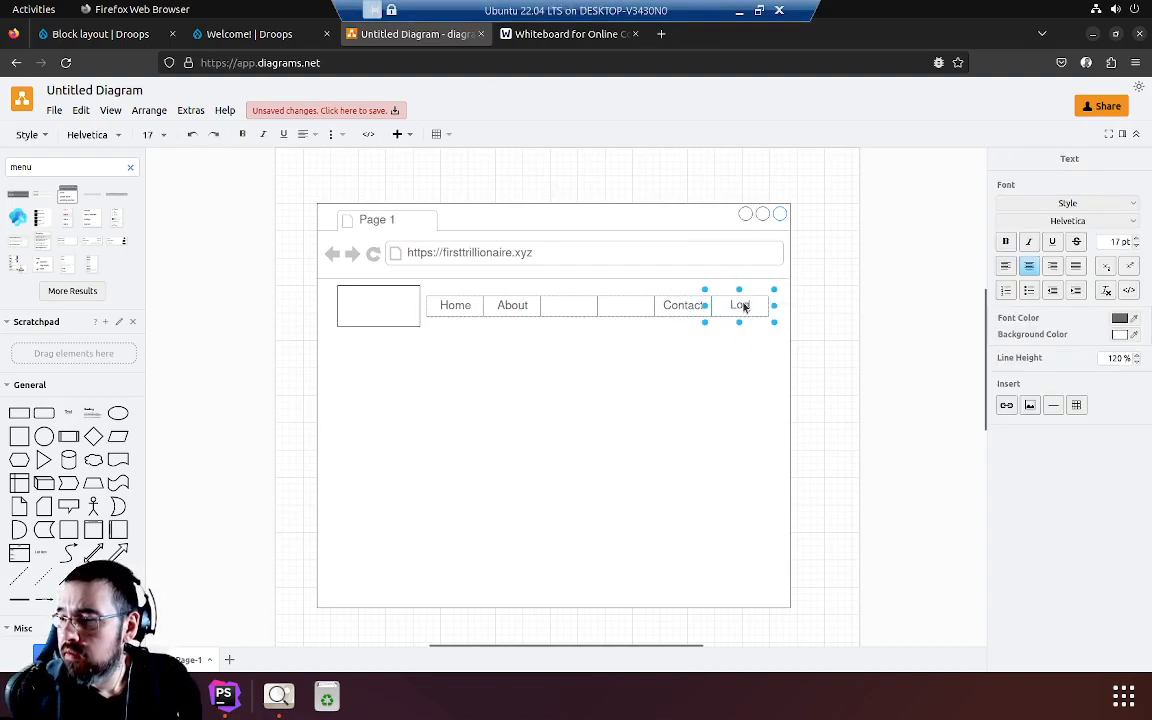
left_click(834, 401)
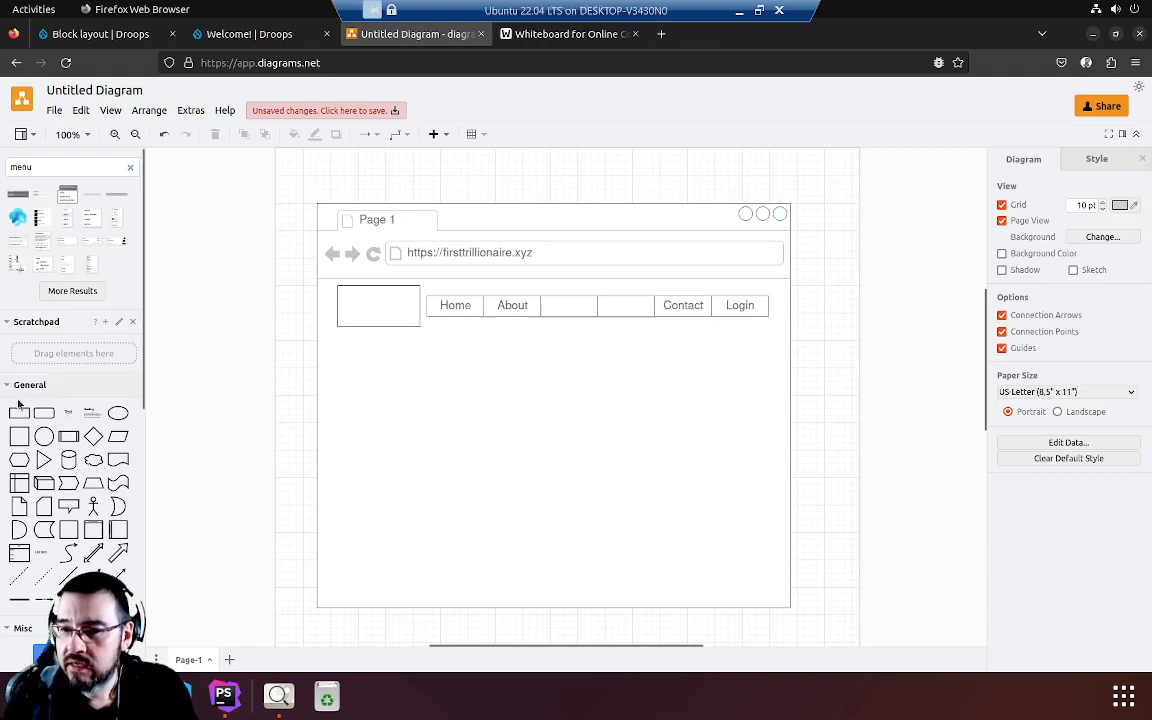
- Add a footer text reading "Copyright 2023" centred at the bottom of the mock page, wide enough for one line
mouse_move(69, 421)
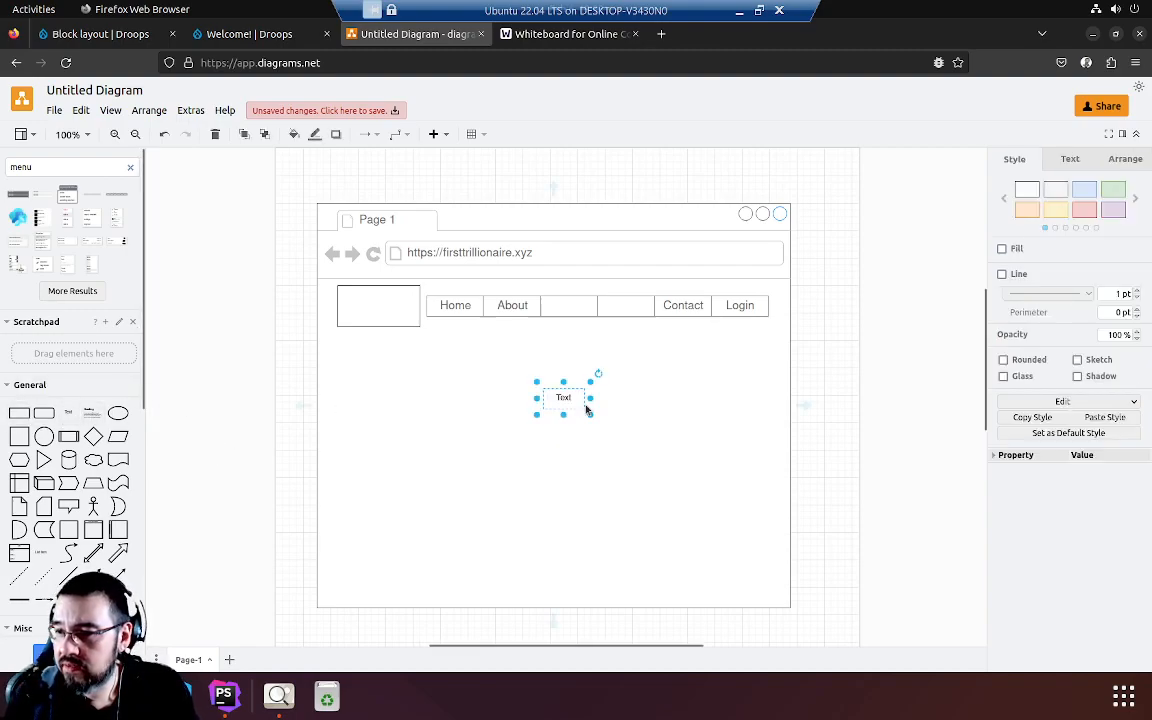
left_click_drag(565, 408, 553, 587)
double_click(551, 589)
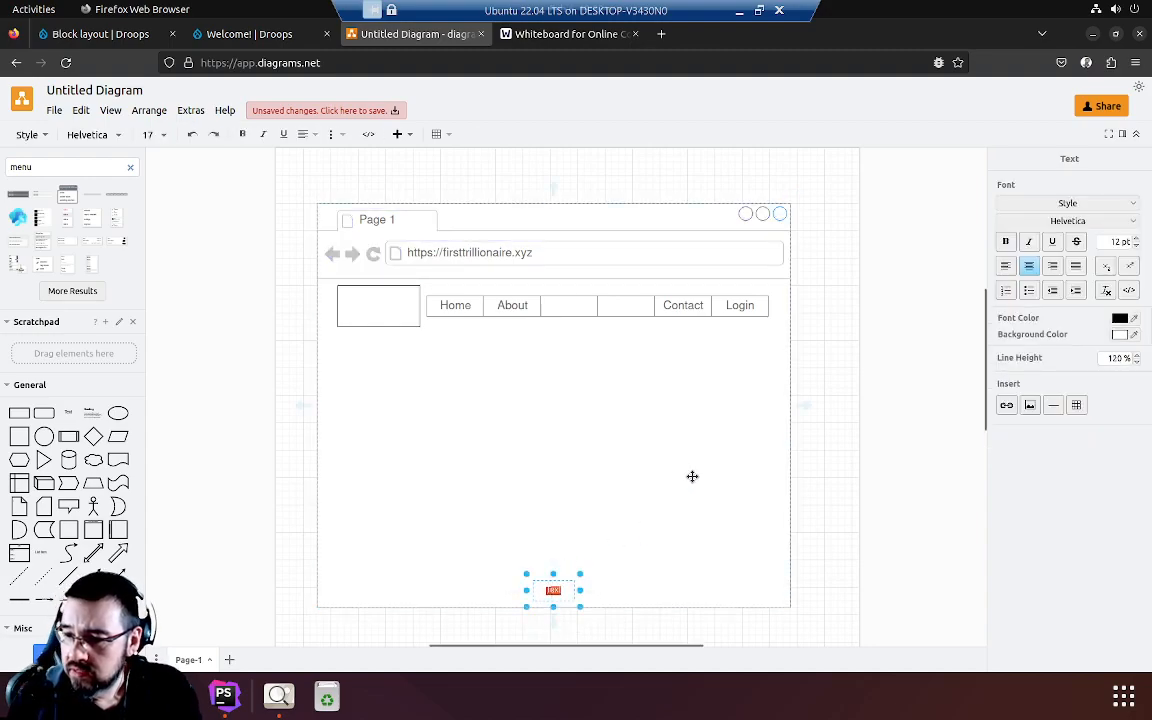
type("Copyright")
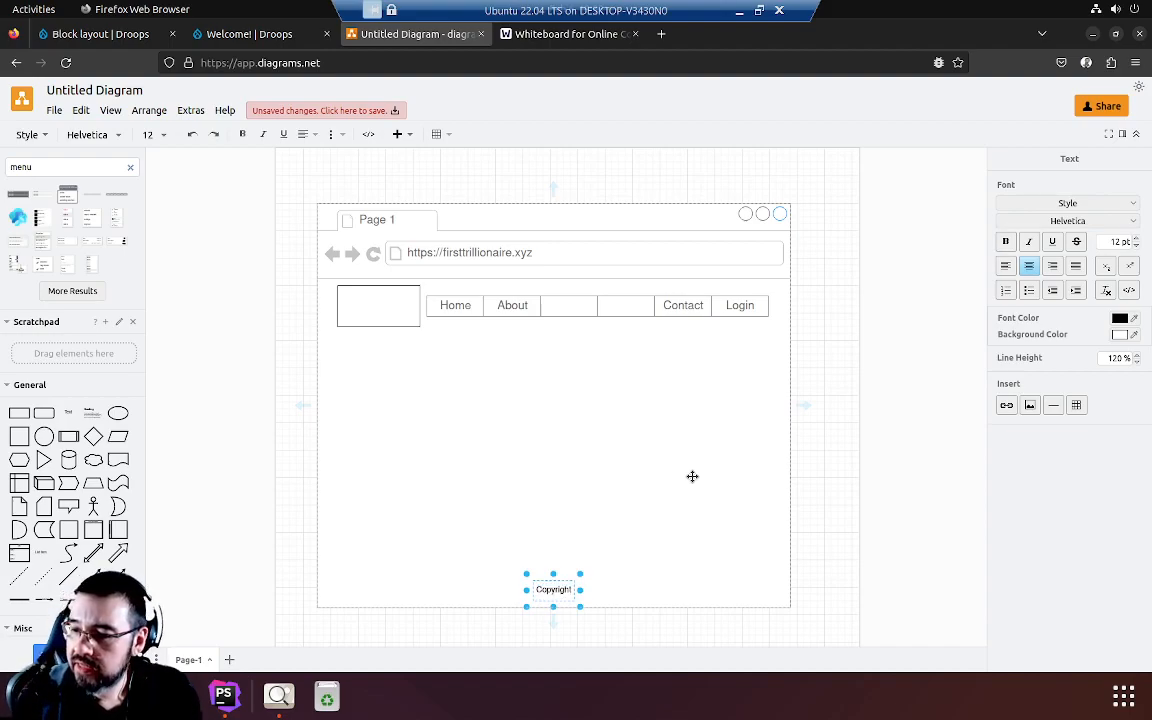
type("2023")
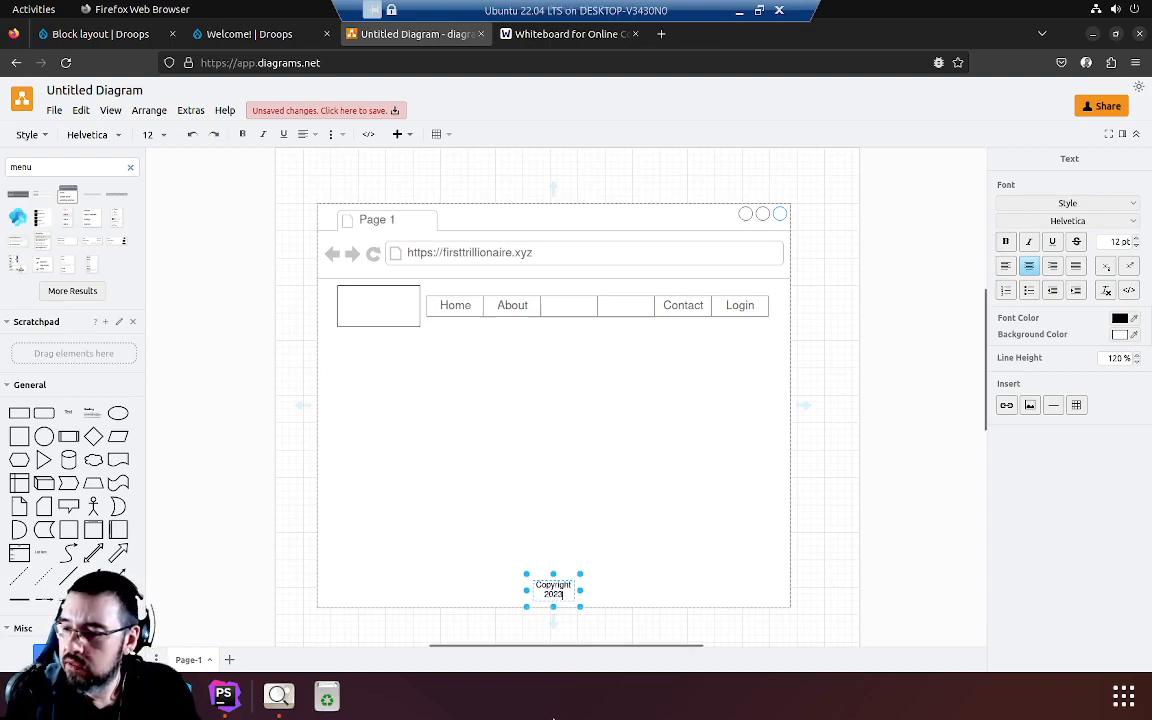
left_click_drag(583, 590, 557, 593)
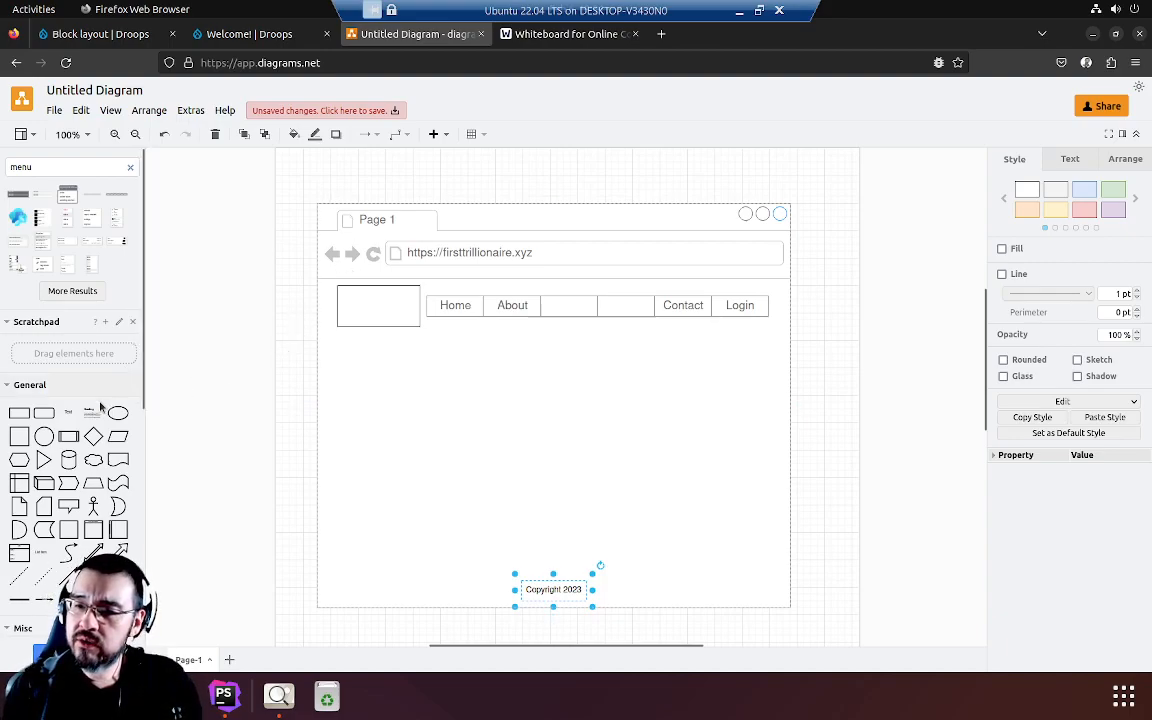
- Add a General rectangle as a banner below the menu bar, spanning the full width of the mock page
left_click(19, 413)
left_click_drag(582, 398, 789, 436)
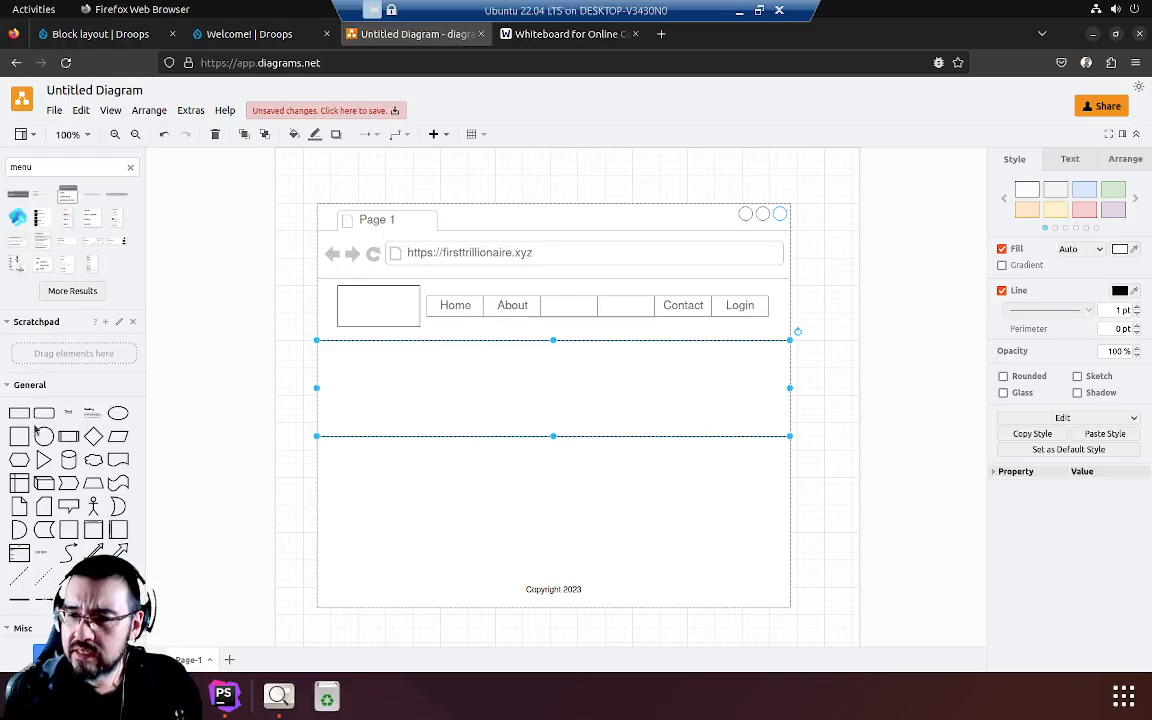
left_click(67, 415)
left_click_drag(566, 398, 365, 364)
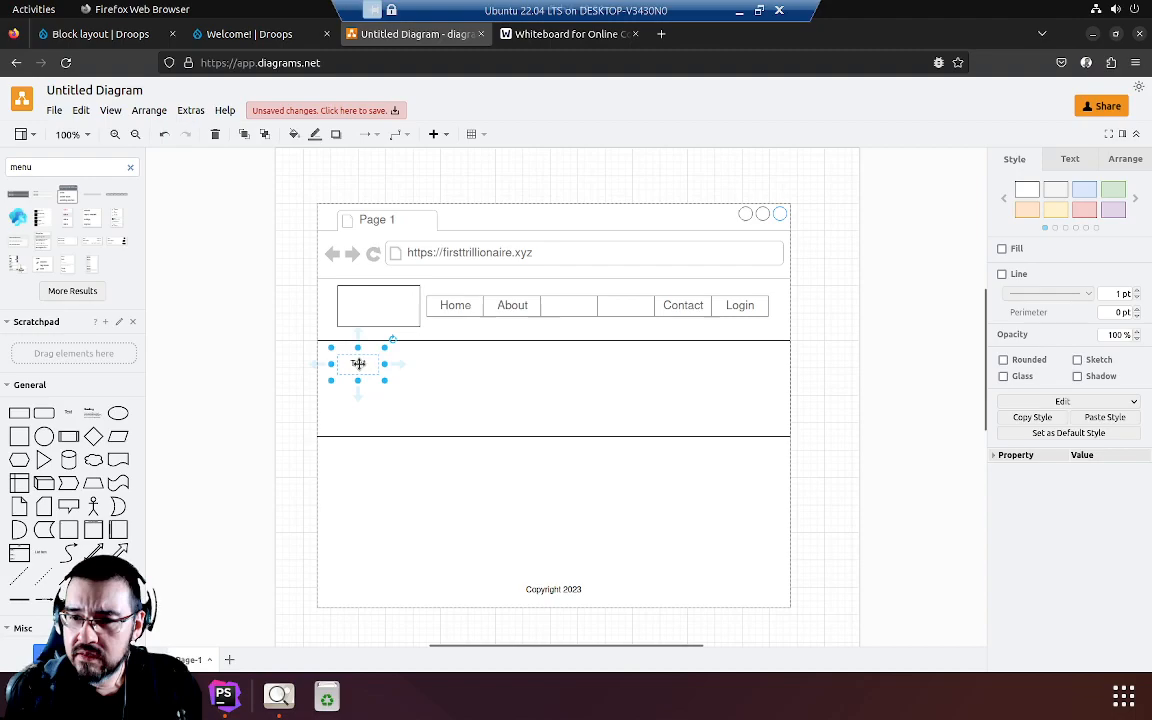
key("Delete")
- Insert a heading-and-paragraph textbox at the left of the banner and change its heading to "First Trillionaire"
left_click(93, 413)
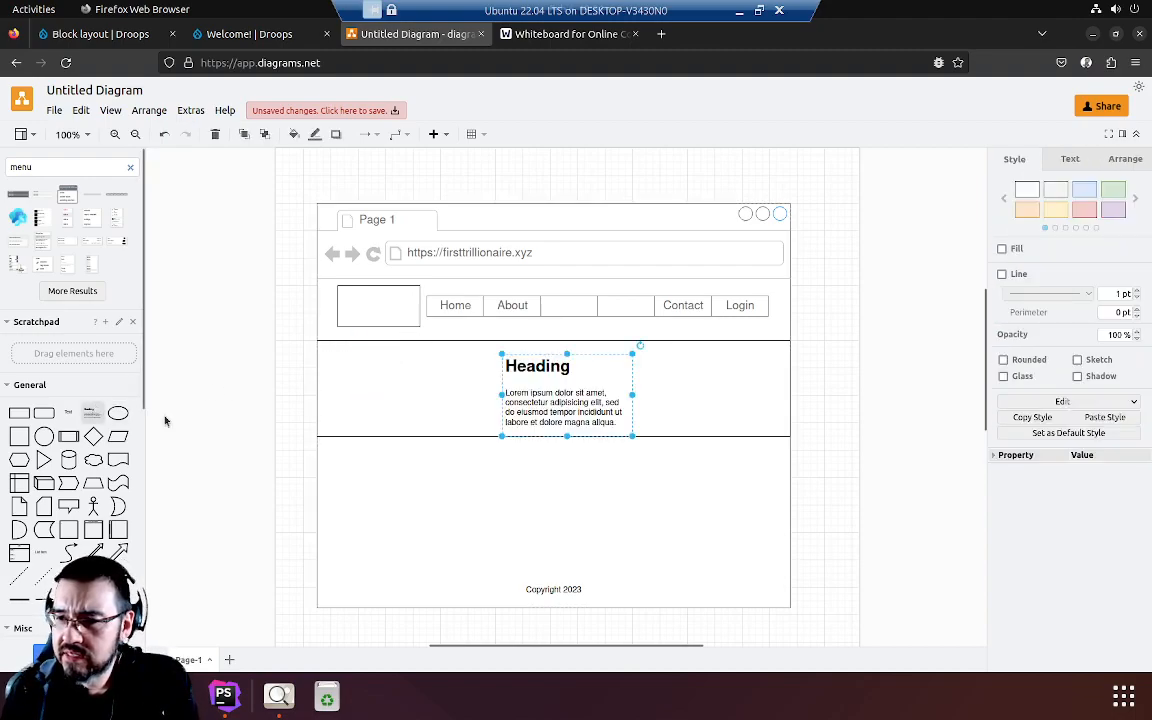
left_click_drag(509, 391, 396, 386)
double_click(458, 381)
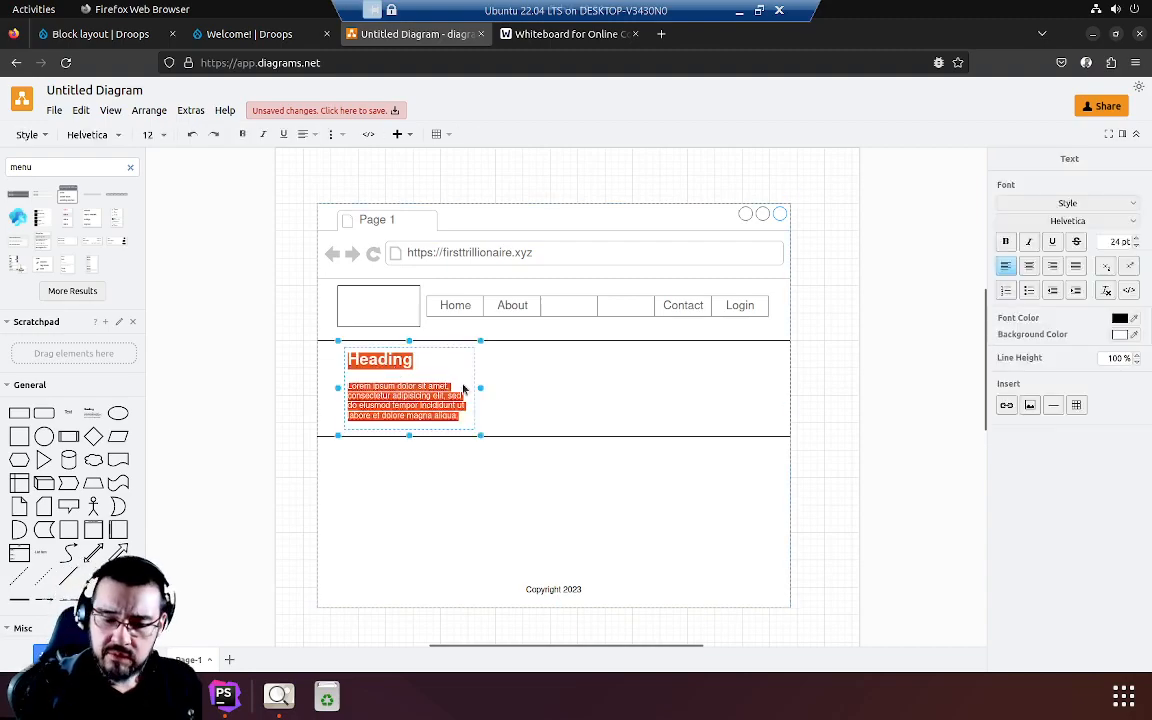
key("Up")
key("shift+Home")
type("First")
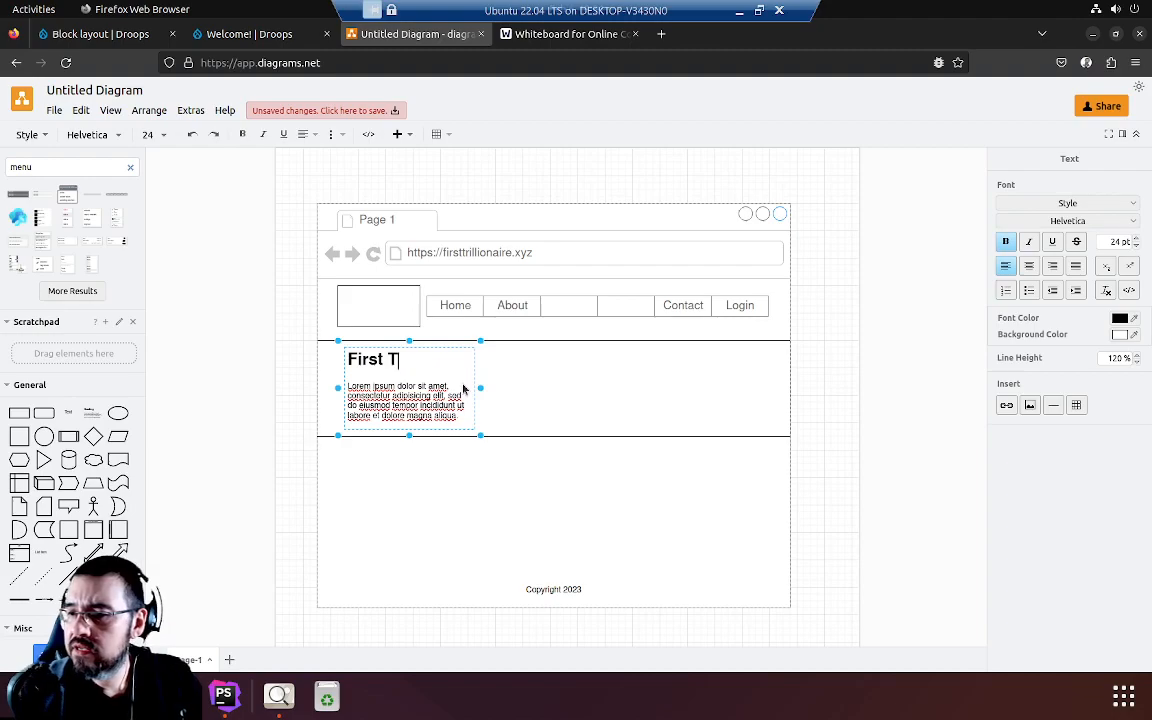
type(" Trillionaire")
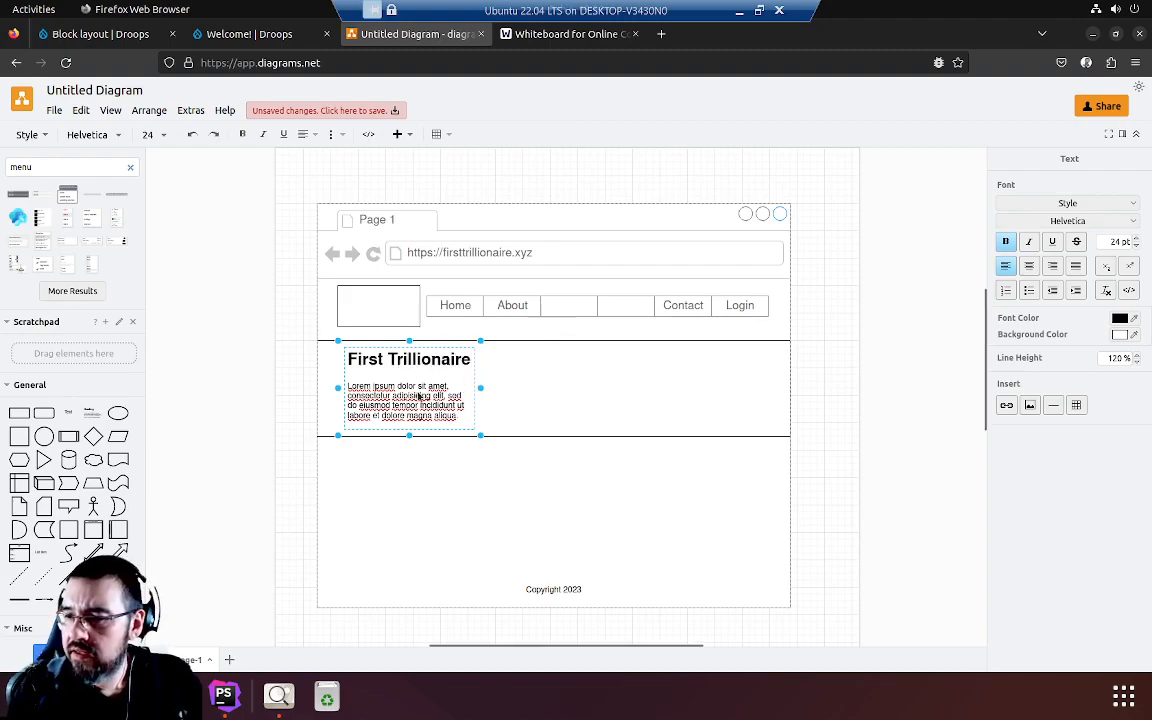
- Widen the "First Trillionaire" textbox toward the middle of the banner so its paragraph wraps onto fewer lines
left_click(416, 392)
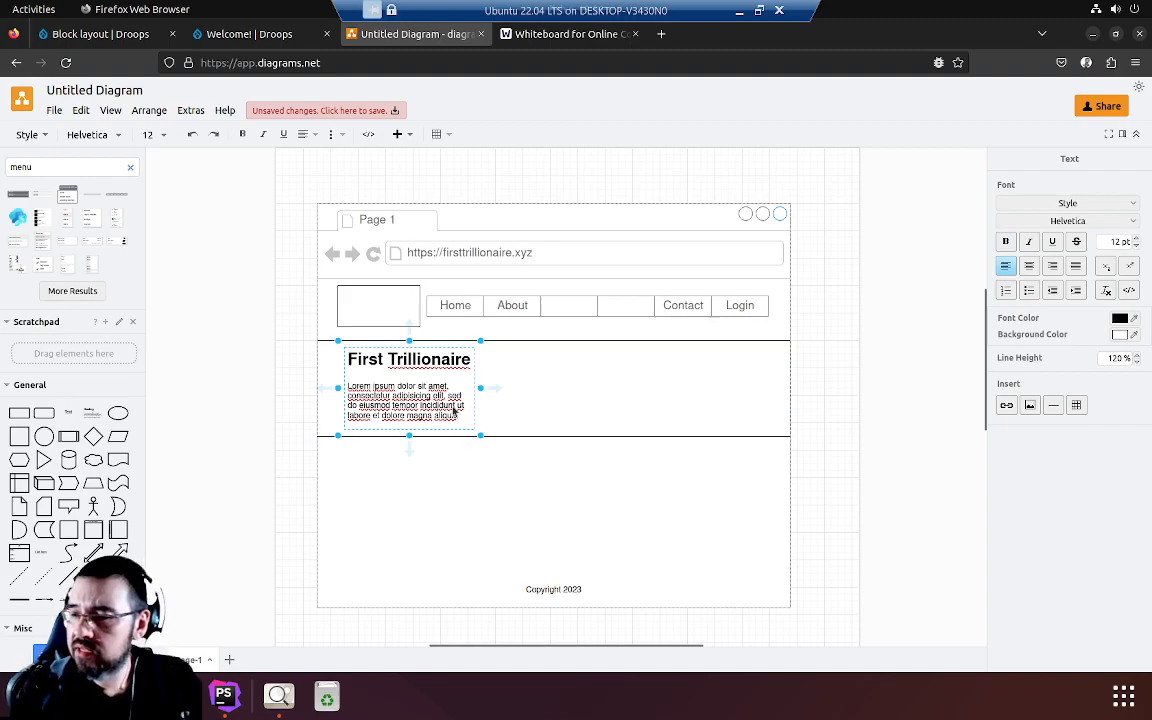
left_click_drag(480, 387, 552, 386)
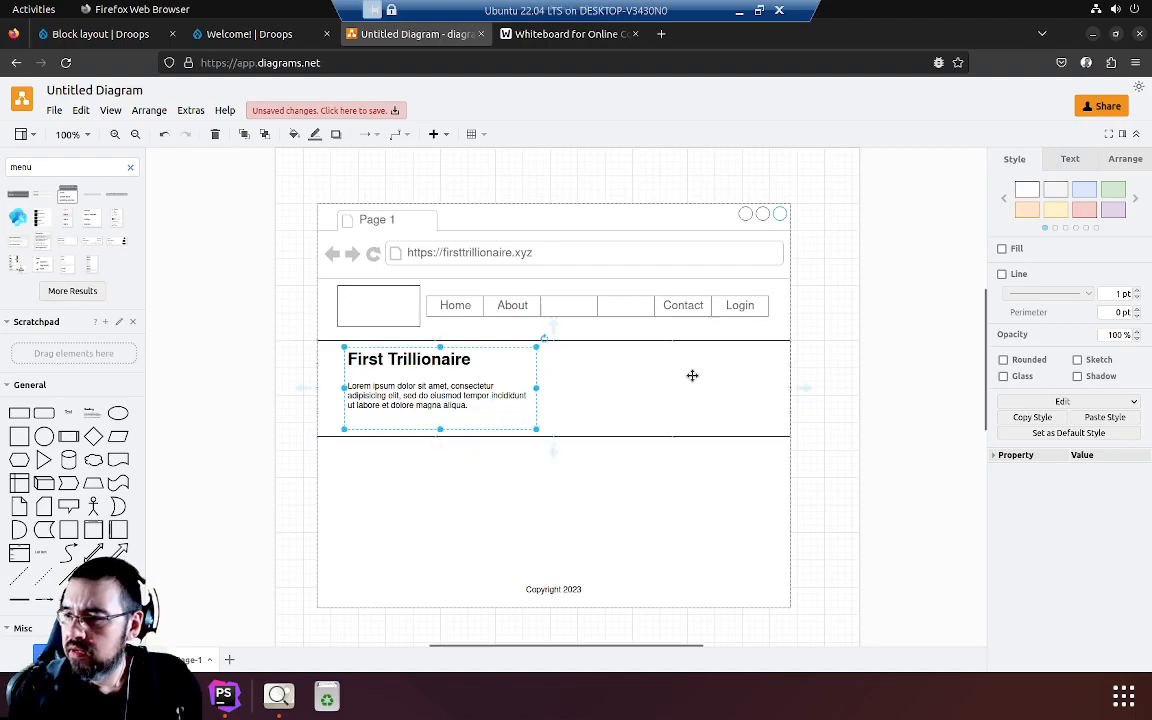
- Search the web for "first trillionaire" in a new browser tab and select the featured snippet's text
left_click(661, 34)
type("first")
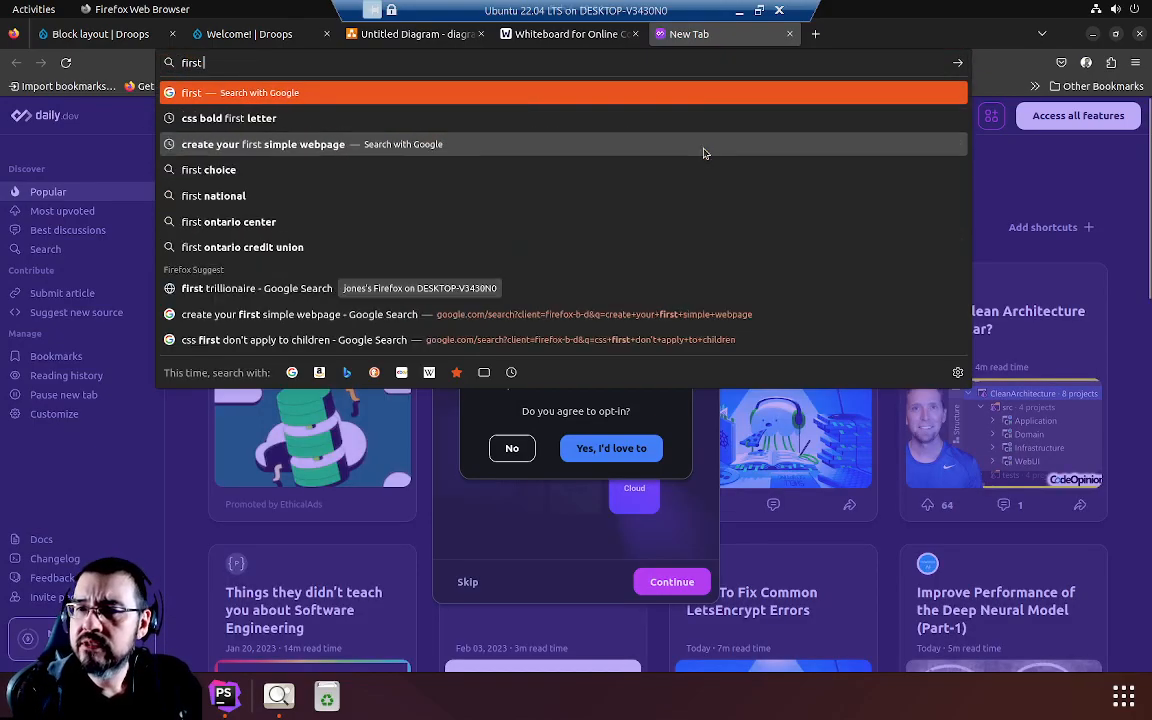
type(" trillionaire")
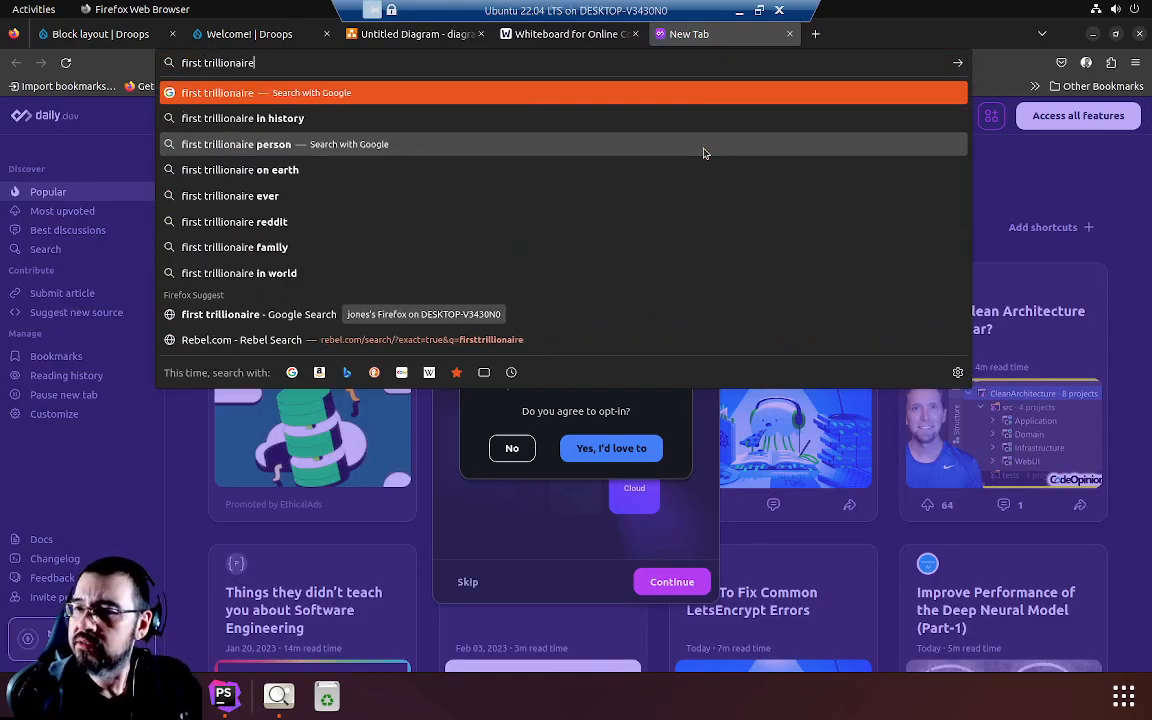
key("Return")
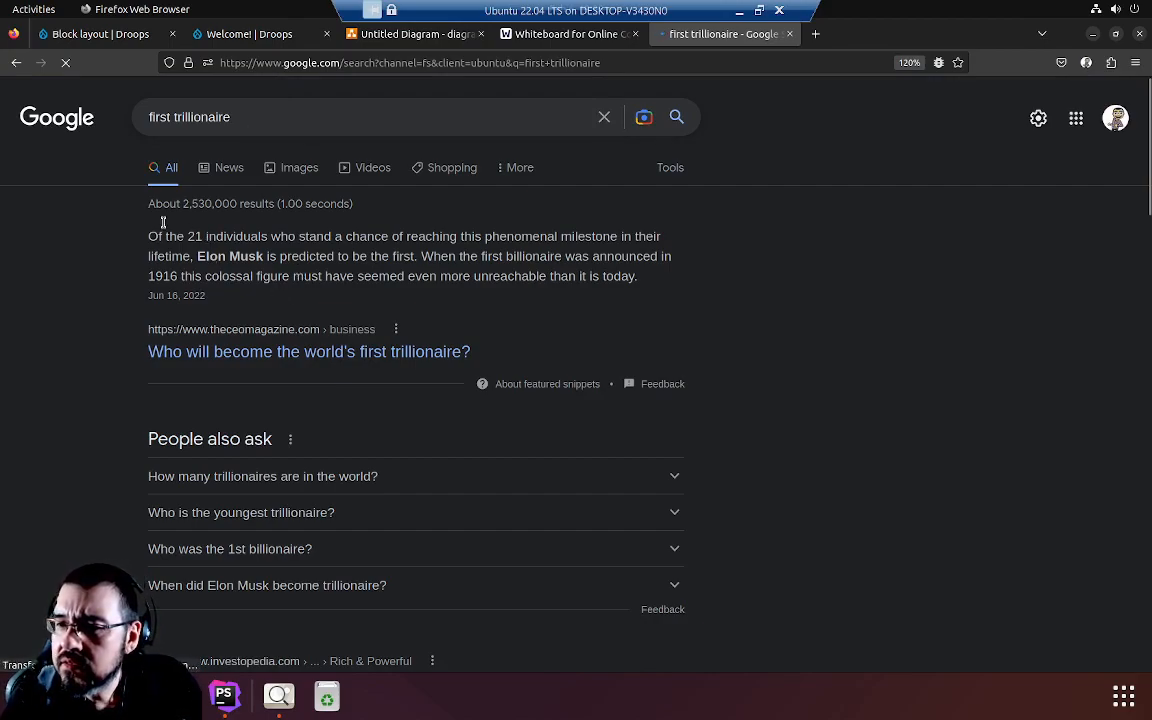
left_click_drag(149, 231, 309, 303)
left_click(305, 300)
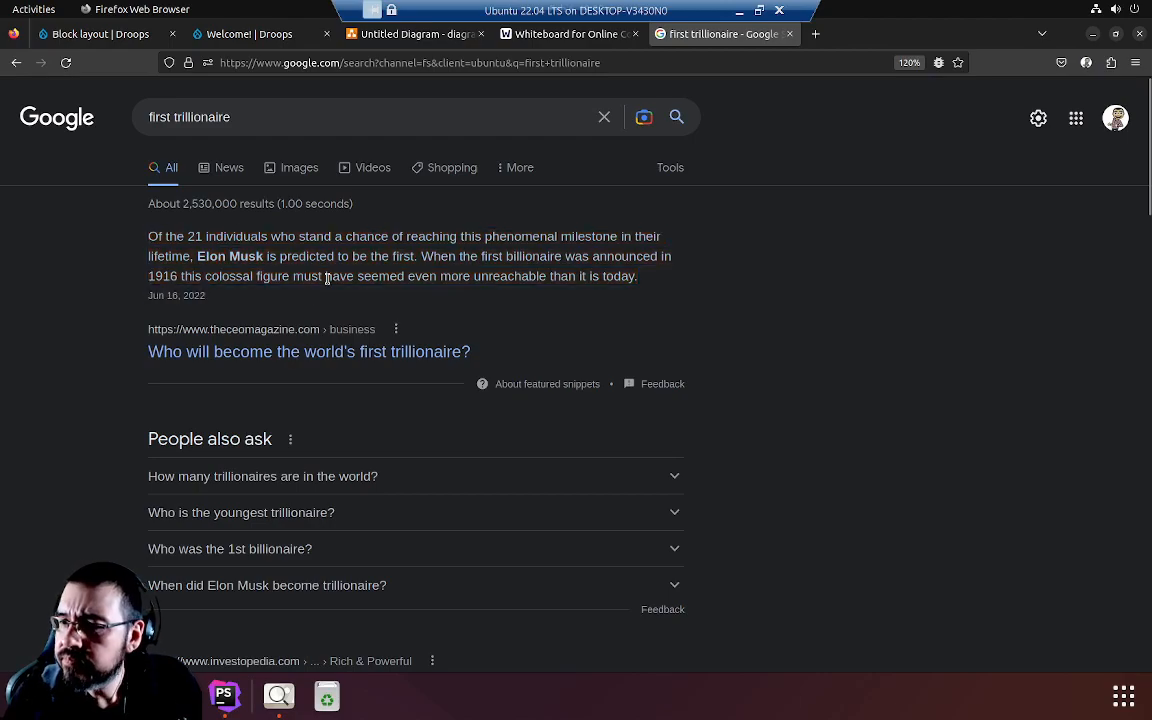
- Open the CEO Magazine article "Who will become the world's first trillionaire?" and look through its photo and opening paragraphs
left_click(343, 355)
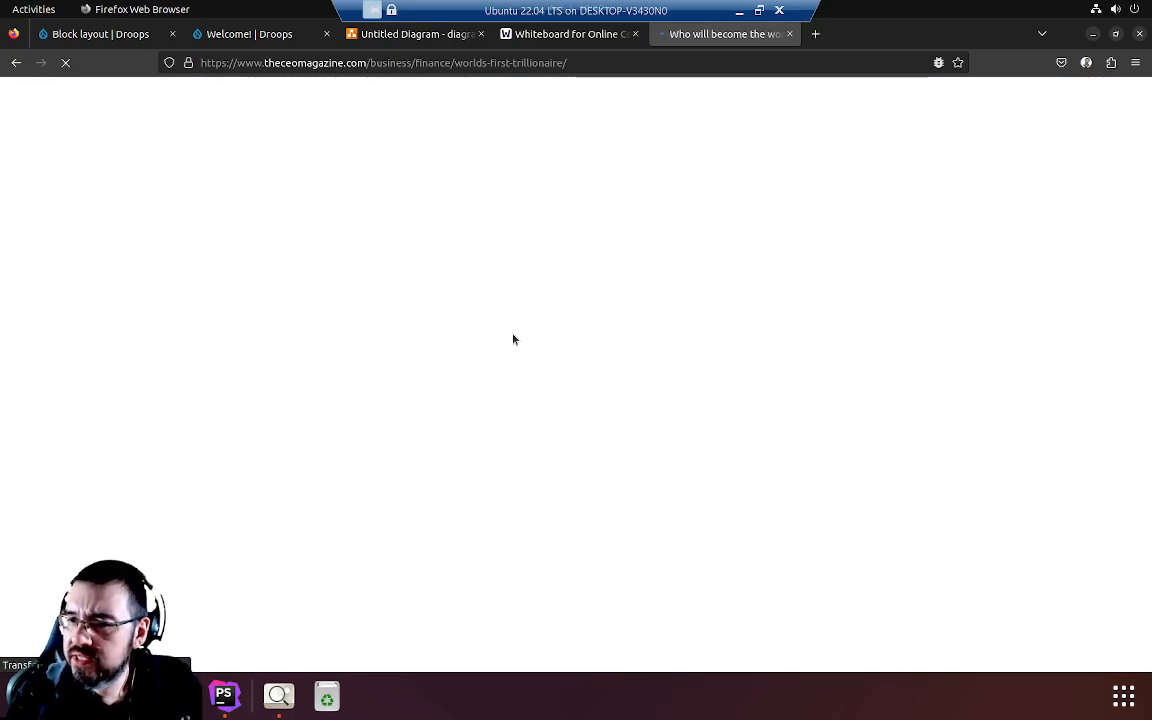
scroll(555, 400, "down", 3)
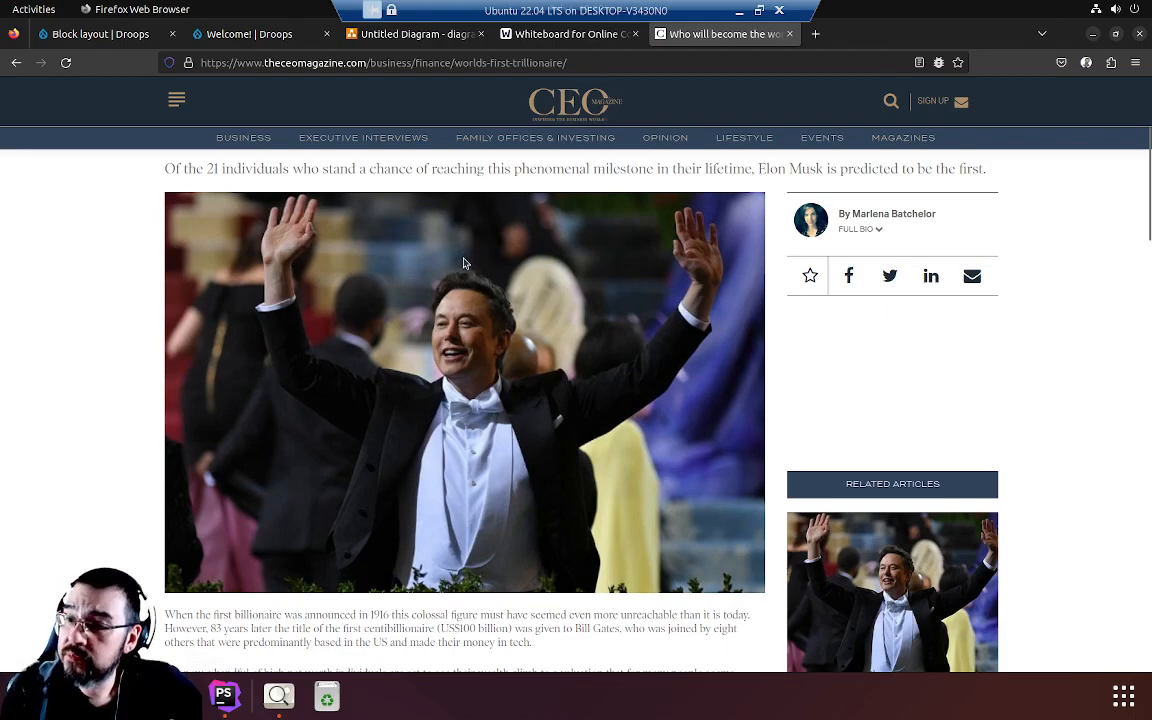
scroll(463, 260, "down", 3)
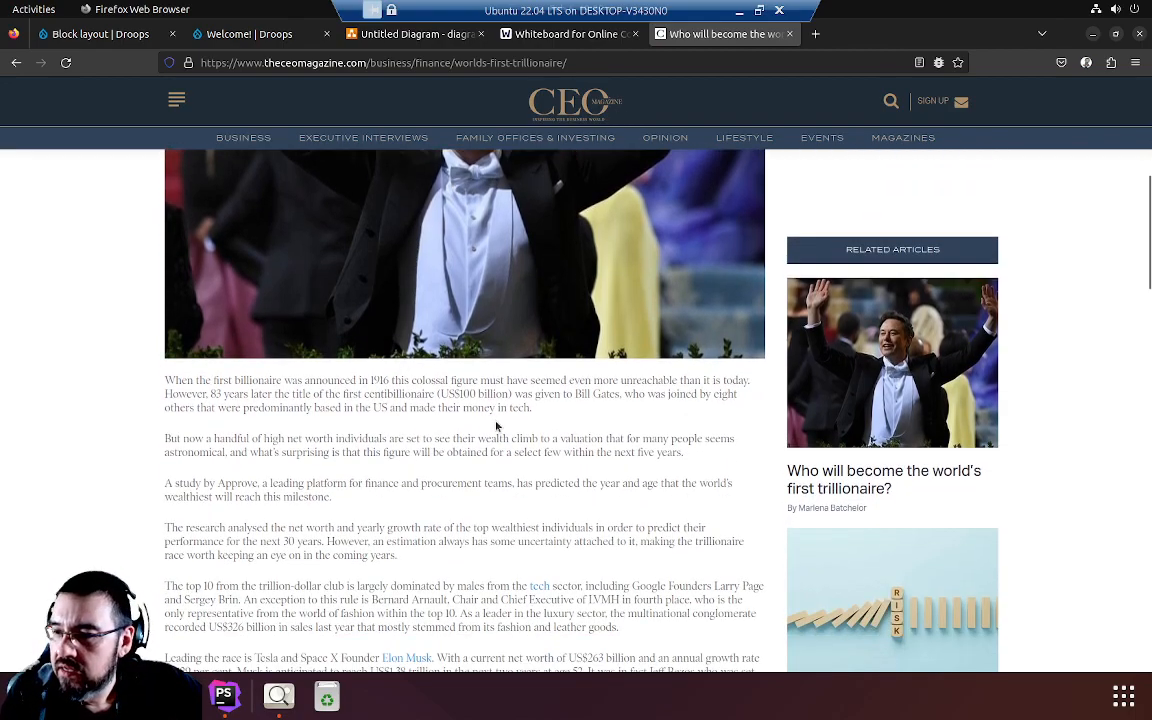
- Open the article's main photo in its own tab and copy the image
scroll(518, 438, "up", 3)
right_click(492, 321)
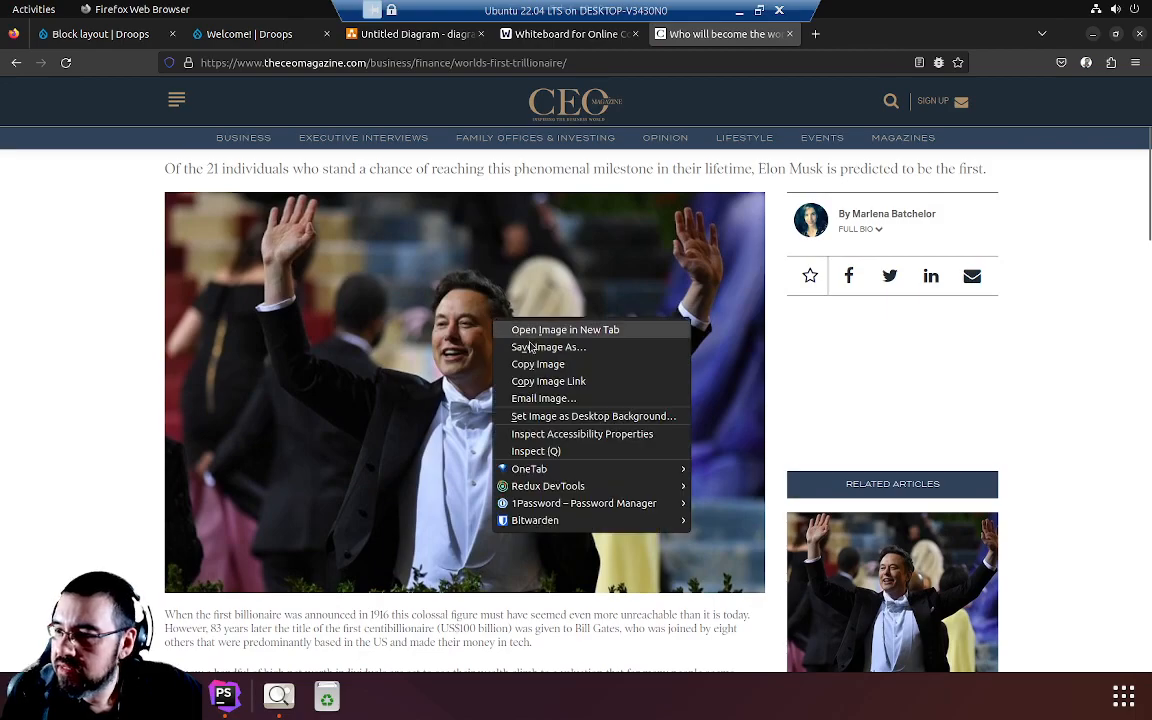
left_click(538, 333)
left_click(870, 34)
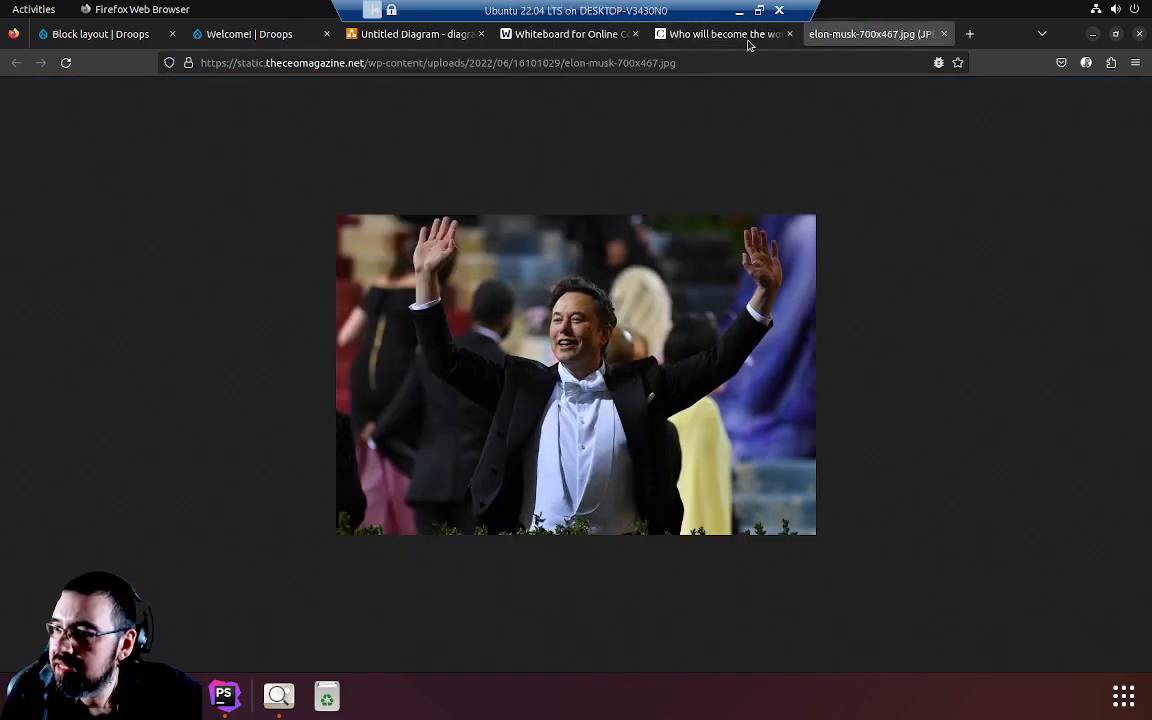
right_click(571, 313)
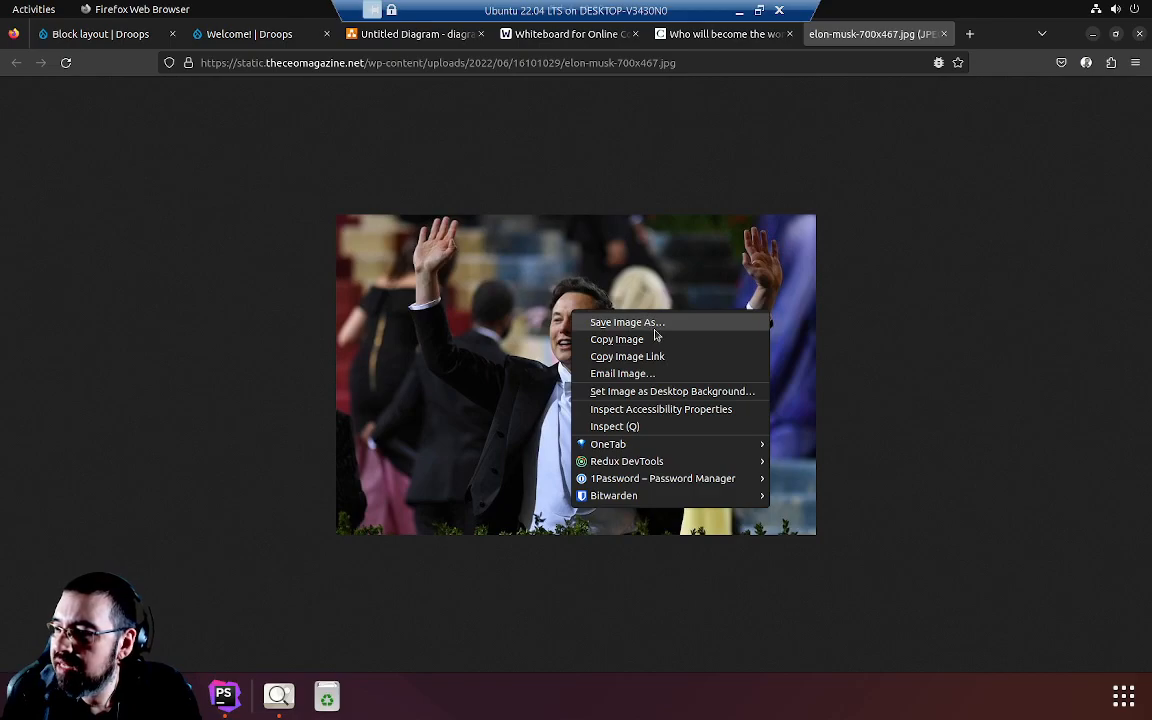
left_click(660, 339)
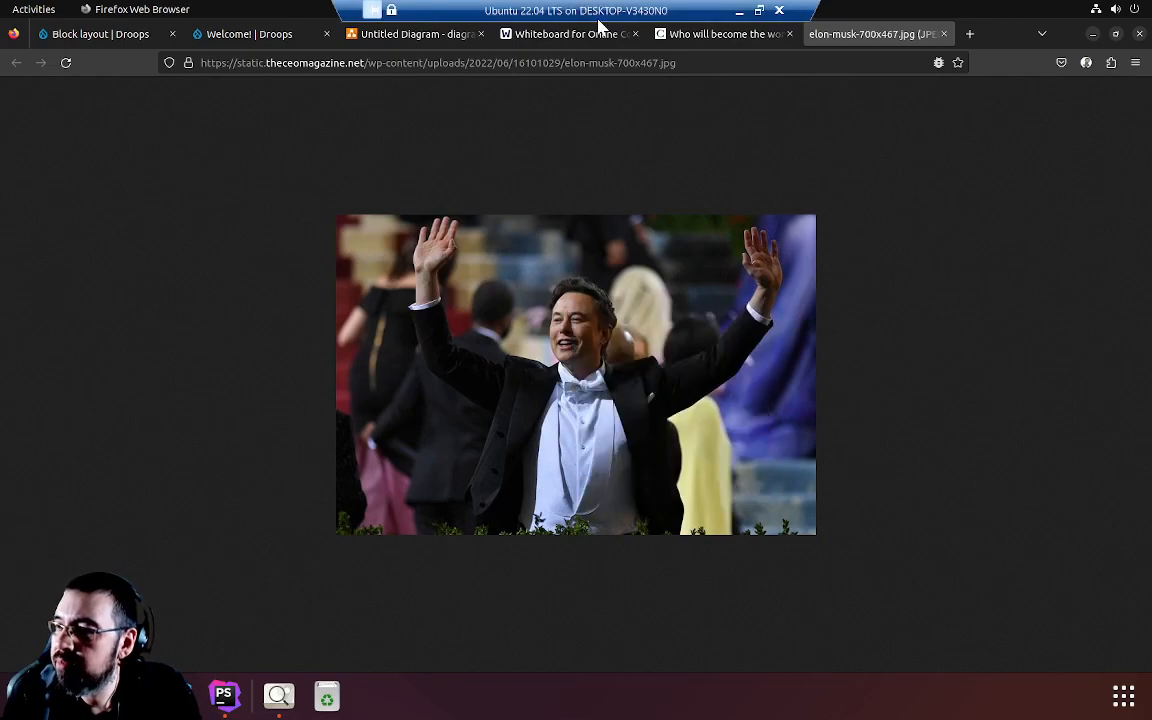
- Paste the copied photo into the diagram, shrink it to fit the banner's height and place it in the banner's right half
left_click(425, 33)
key("ctrl+v")
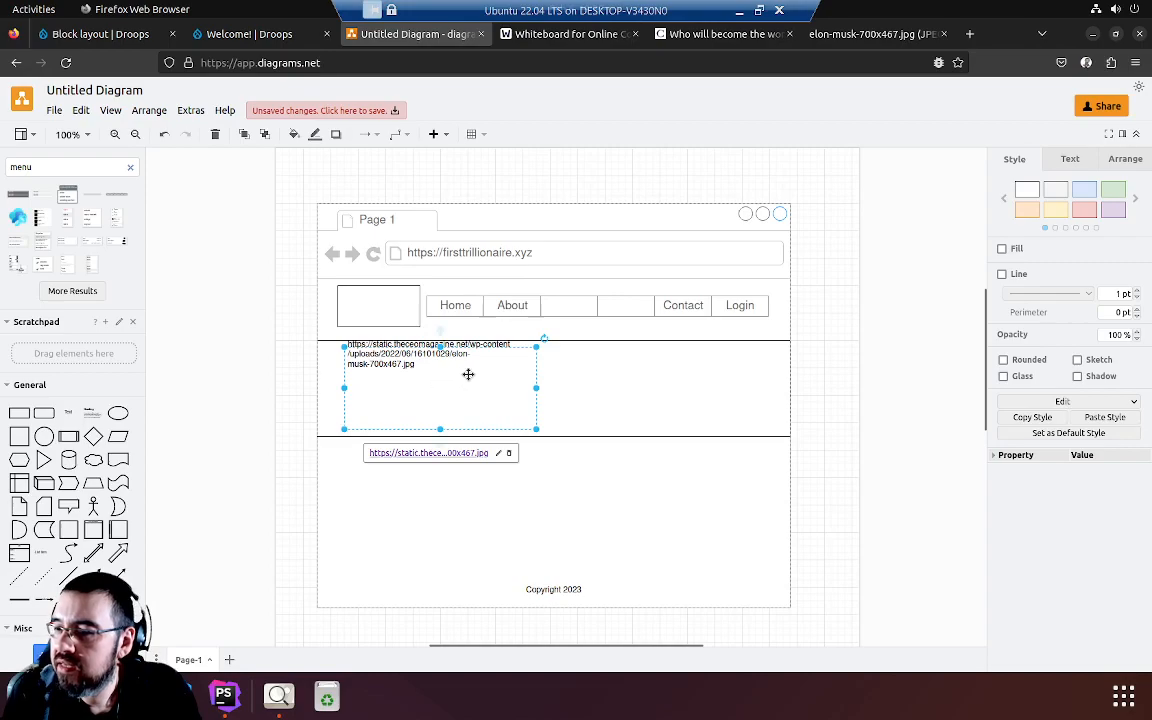
key("ctrl+z")
left_click(848, 311)
key("ctrl+v")
left_click_drag(893, 369, 556, 355)
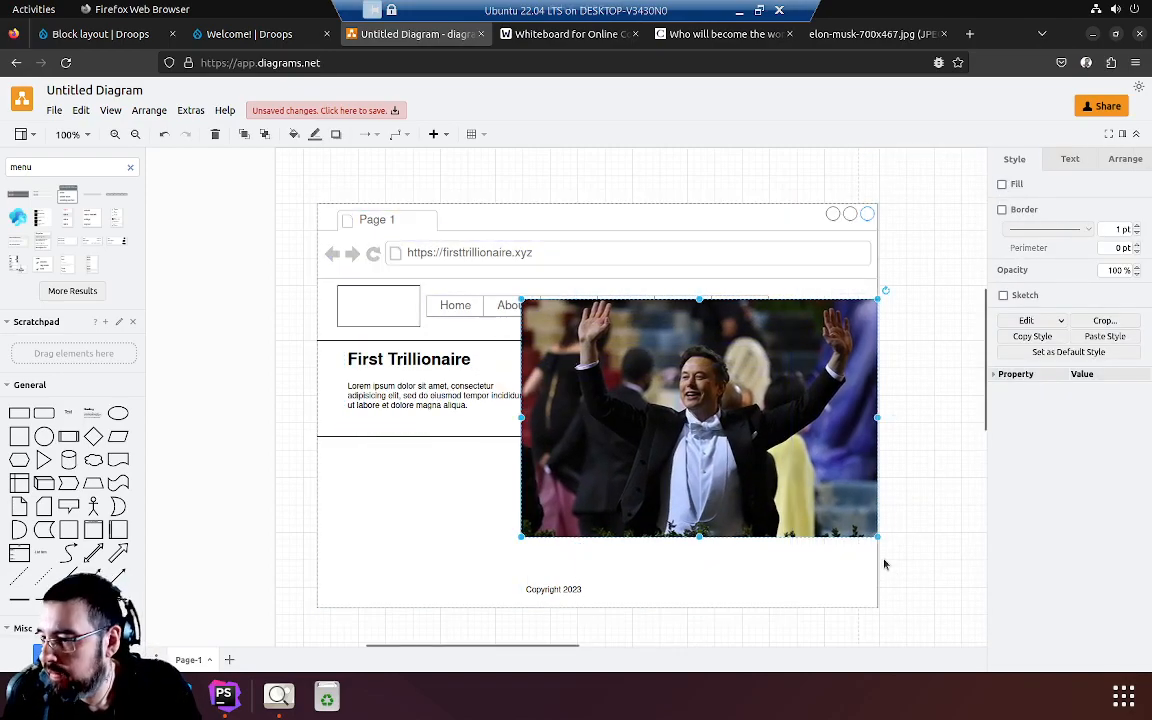
left_click_drag(877, 545, 657, 400)
left_click_drag(585, 339, 663, 374)
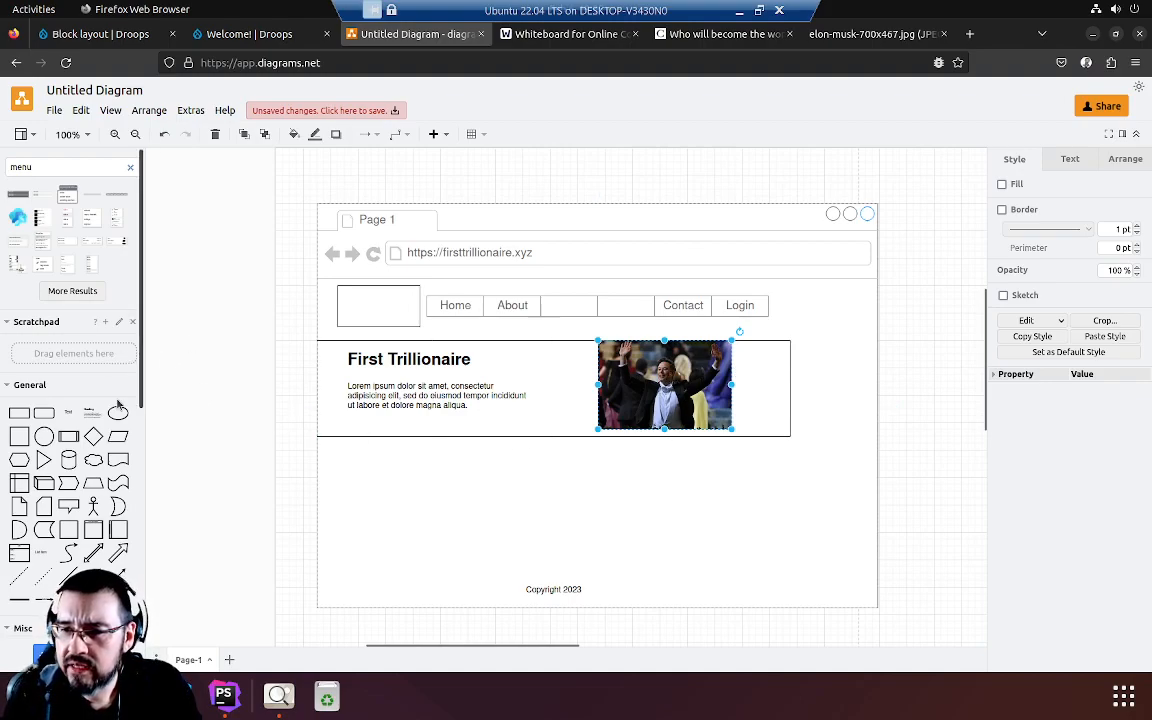
left_click(208, 362)
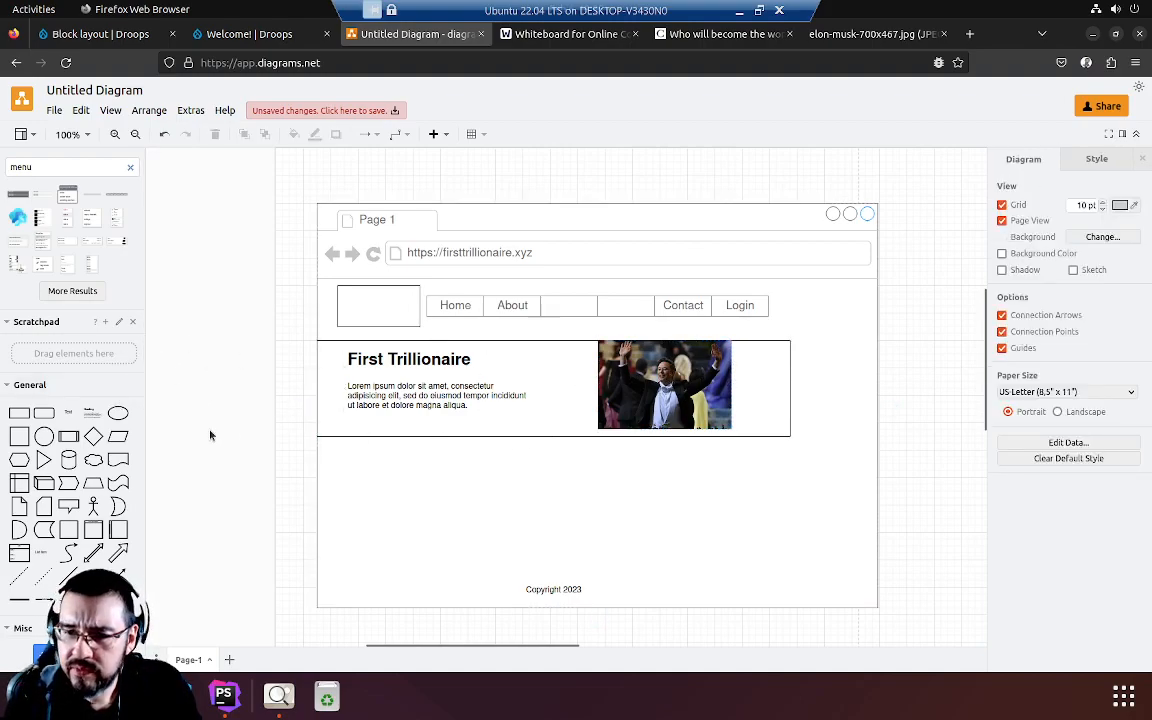
- Search the shapes for "arrow", insert a horizontal double-headed arrow and place it small under the banner photo
left_click(122, 169)
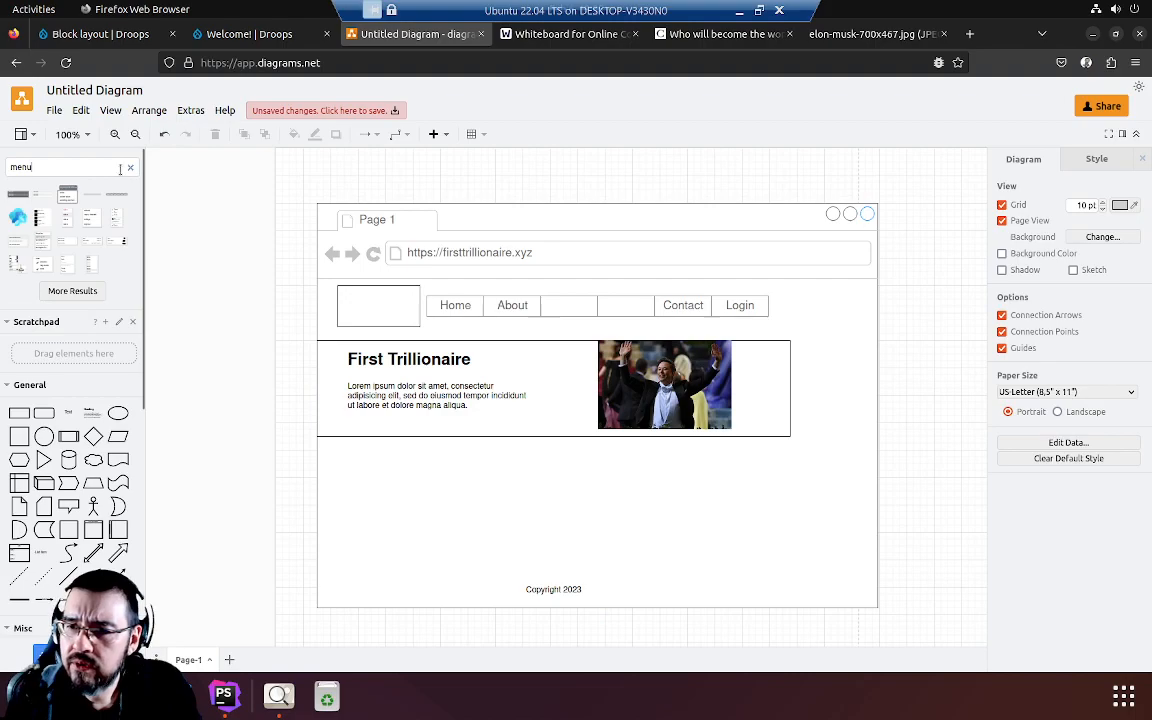
key("ctrl+a")
type("ar")
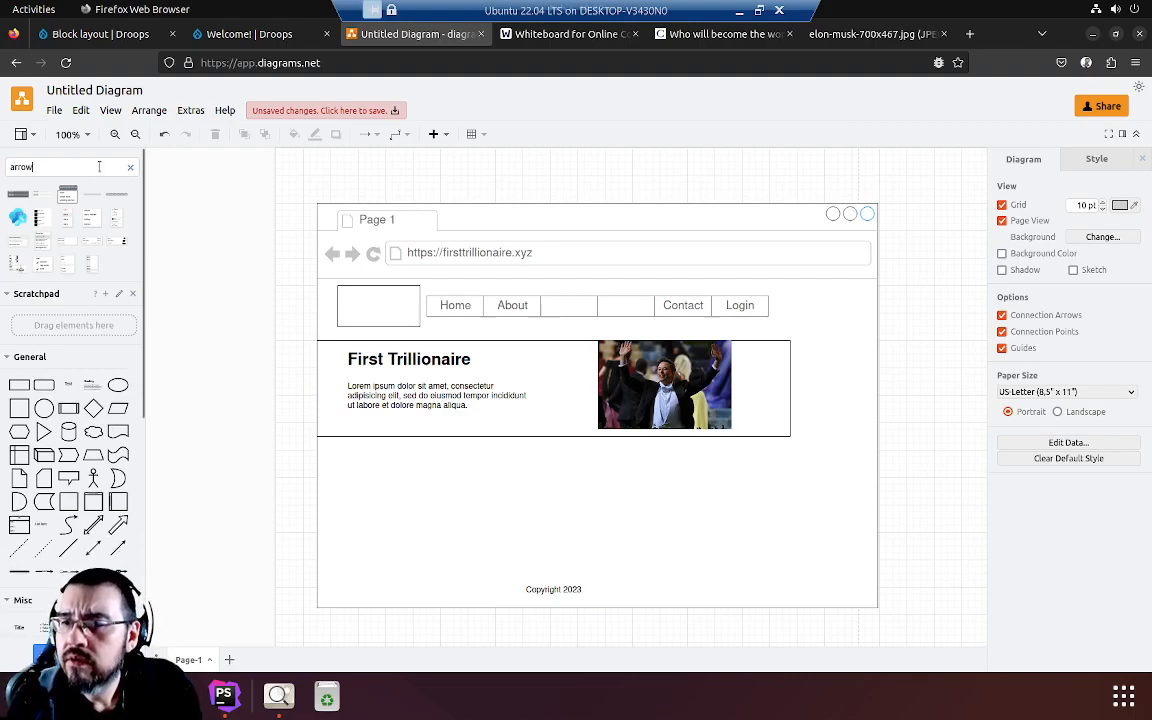
key("Return")
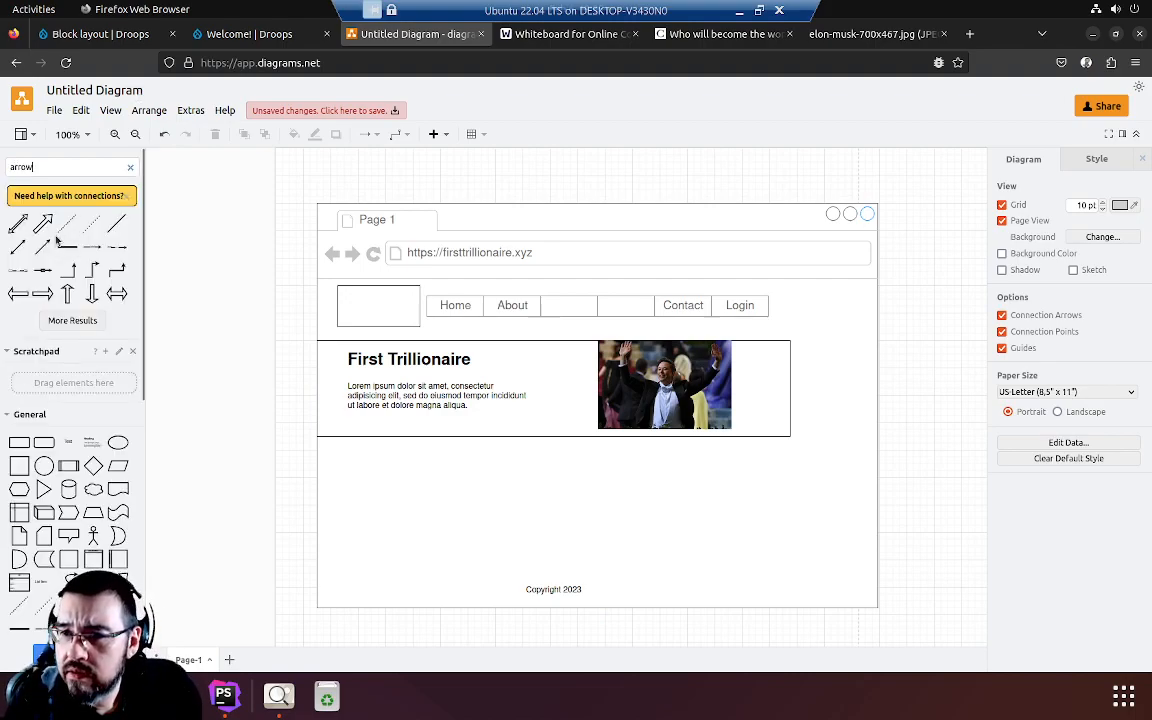
left_click(116, 296)
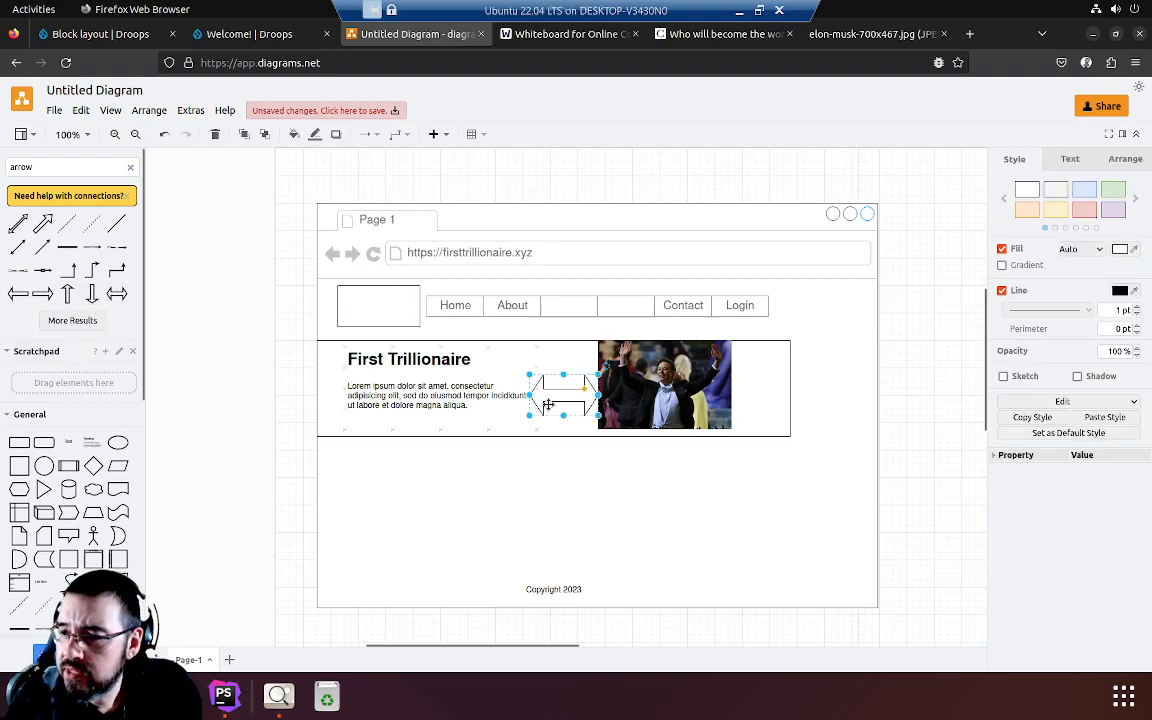
left_click_drag(595, 406, 670, 440)
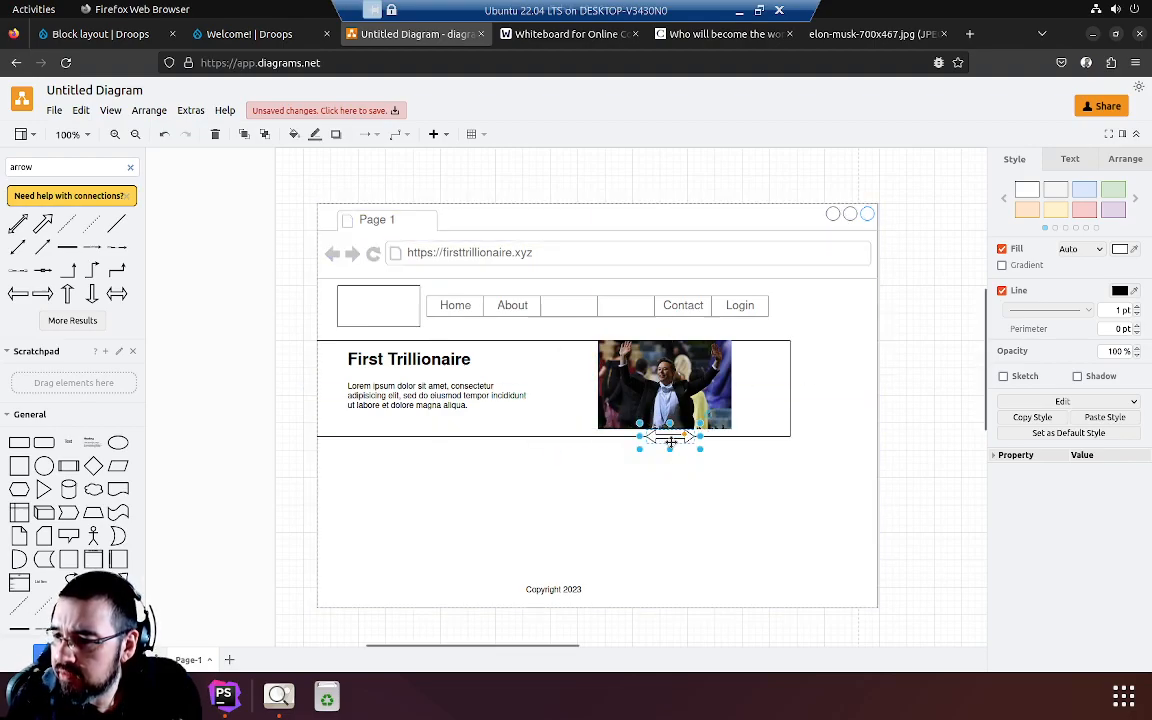
- Extend the banner's lower edge downward, then shift the photo right and centre the double arrow beneath it inside the banner
left_click(766, 435)
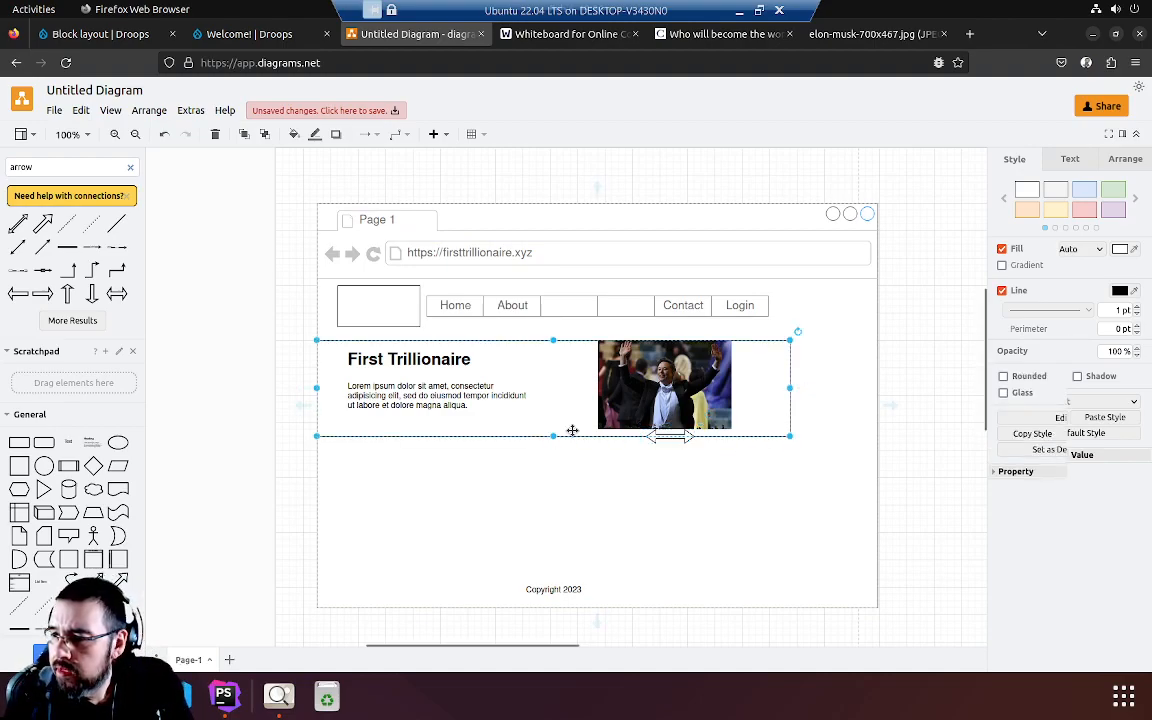
left_click_drag(554, 437, 554, 450)
left_click_drag(692, 373, 730, 371)
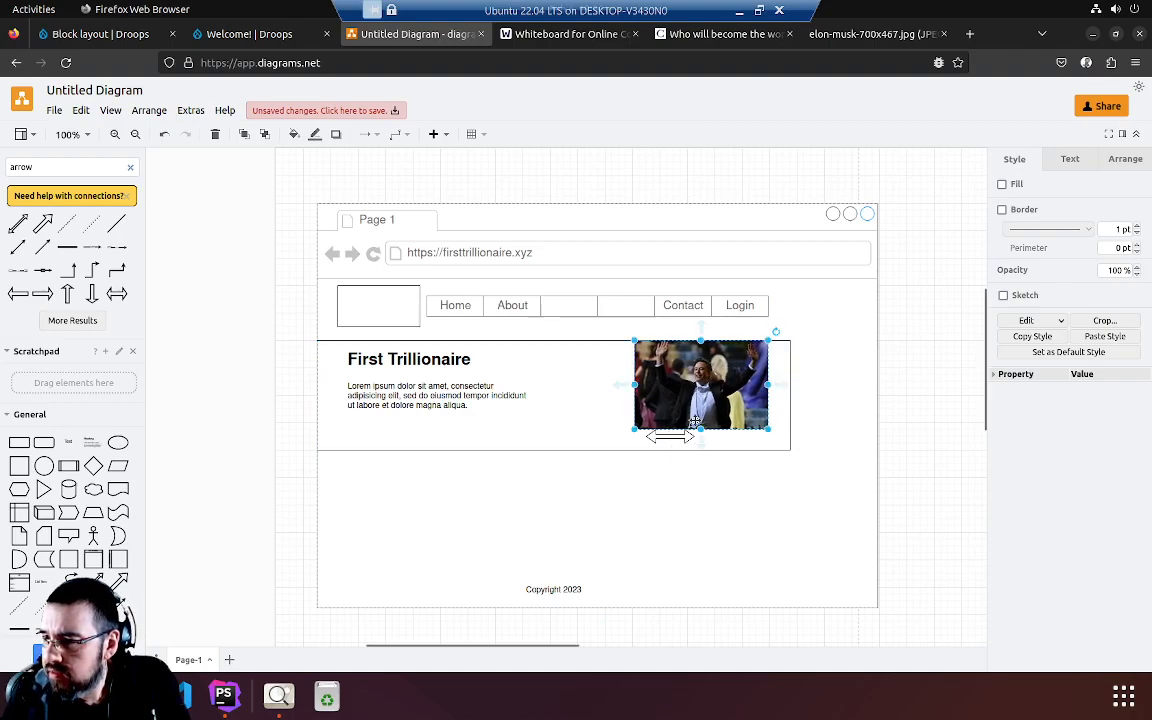
left_click_drag(675, 437, 704, 442)
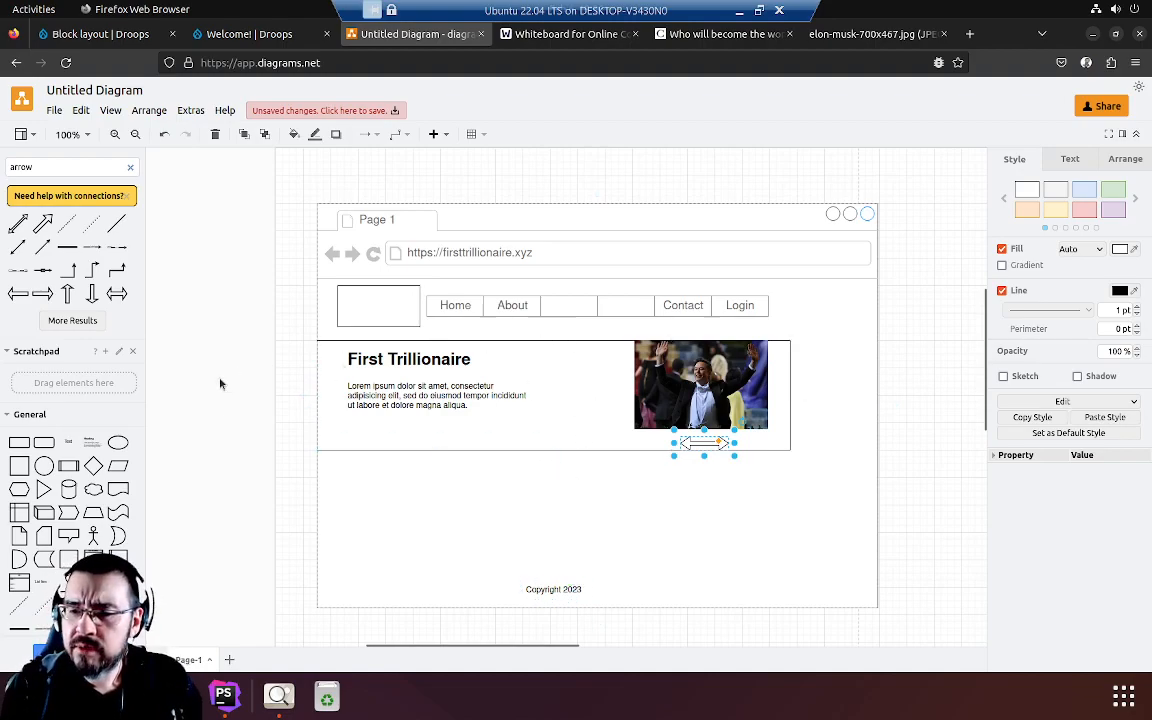
left_click(181, 389)
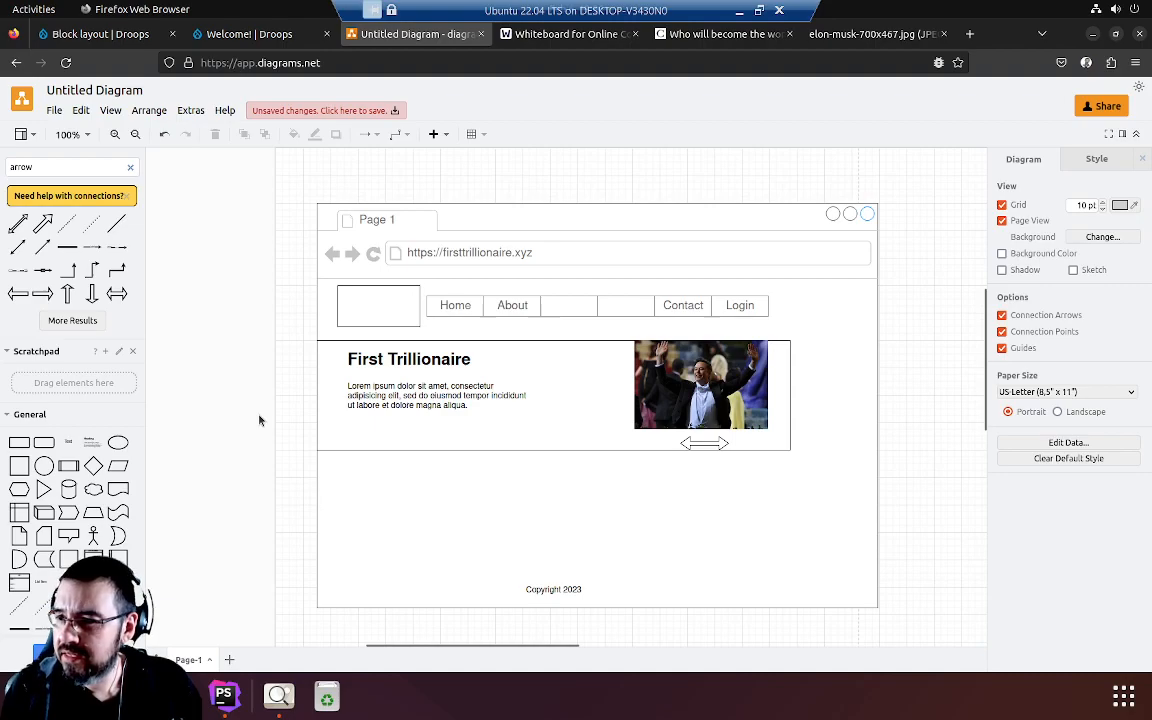
- Insert a rectangle and stretch it across the page between the banner and the copyright footer as a content area
scroll(189, 404, "down", 1)
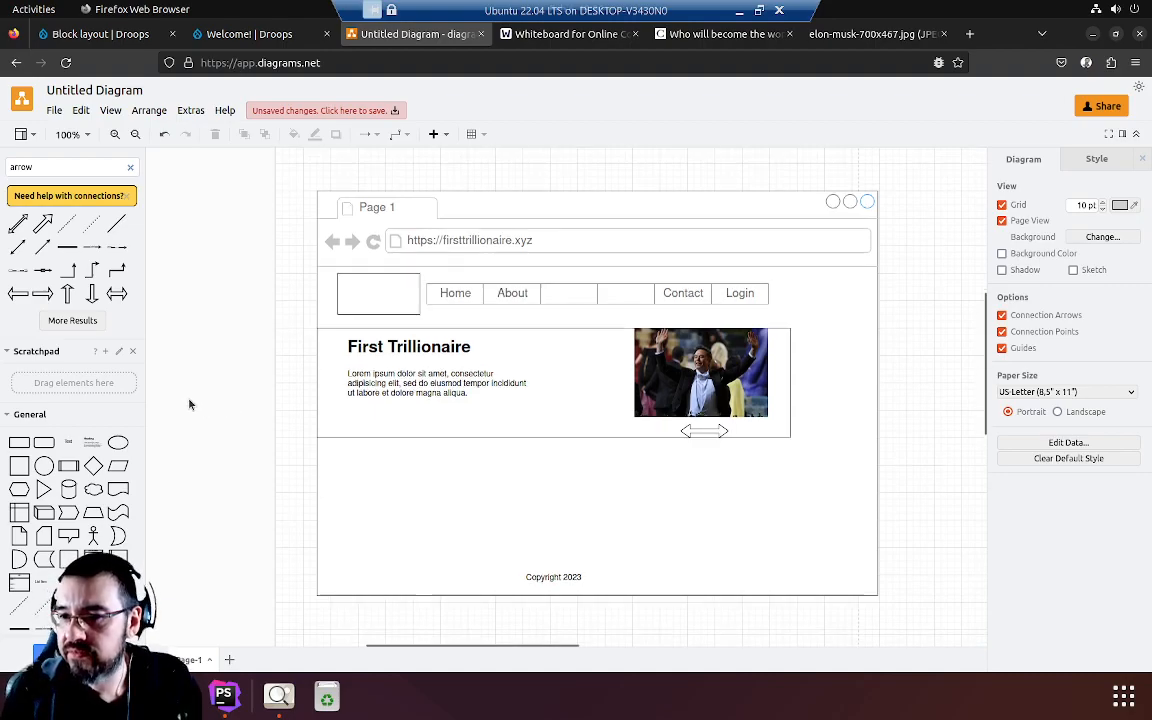
scroll(202, 424, "up", 1)
scroll(57, 459, "down", 3)
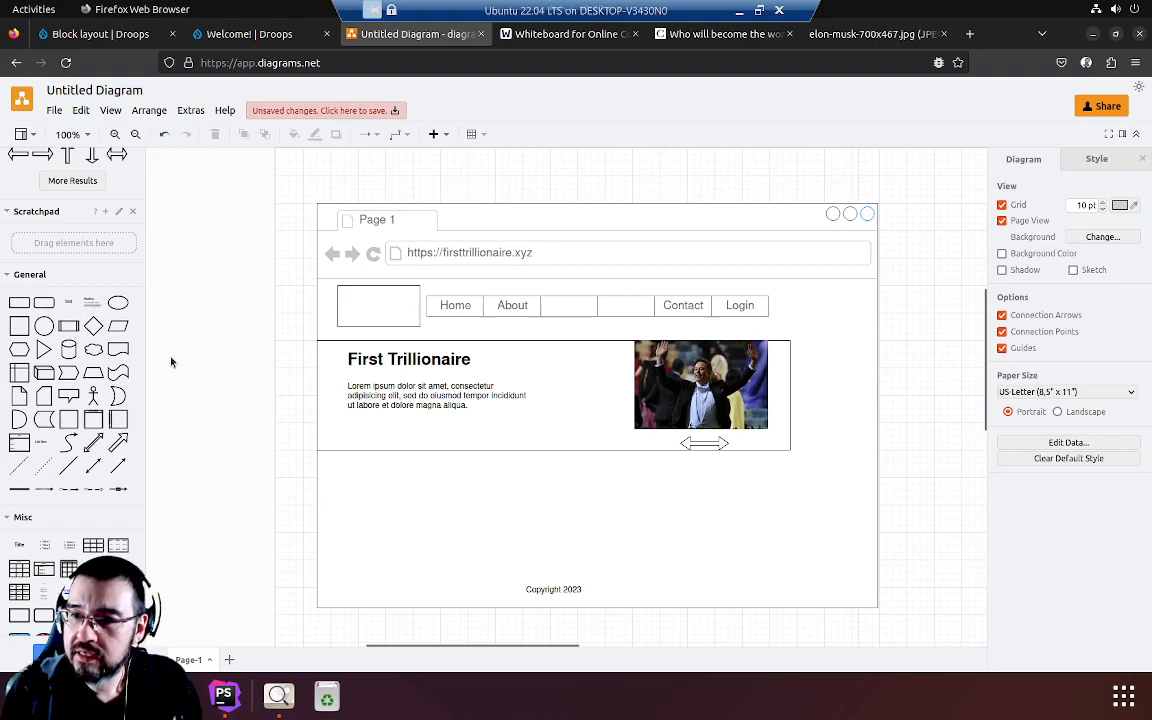
mouse_move(131, 428)
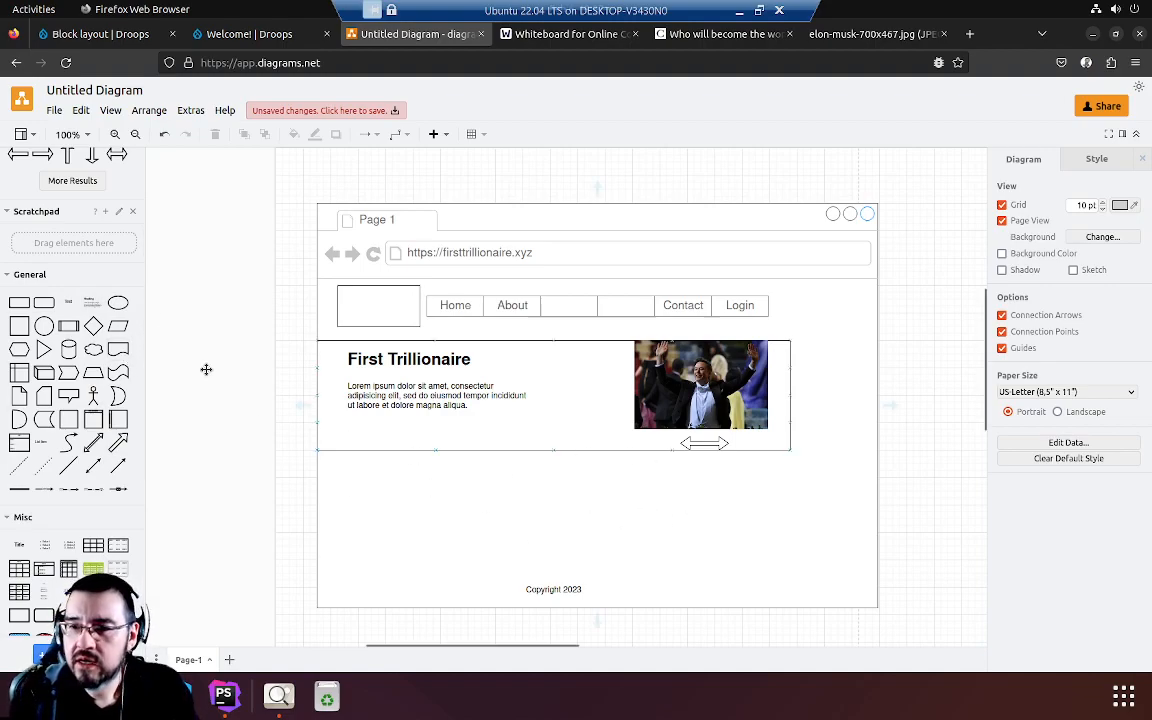
left_click(19, 302)
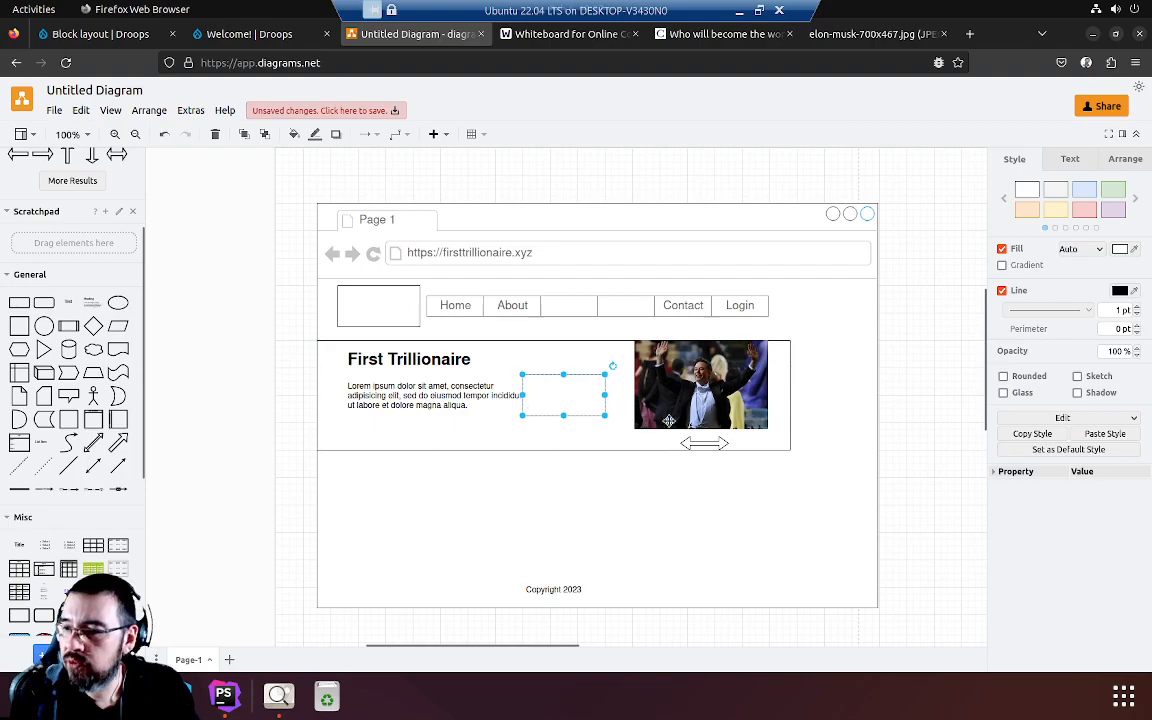
left_click_drag(586, 396, 781, 560)
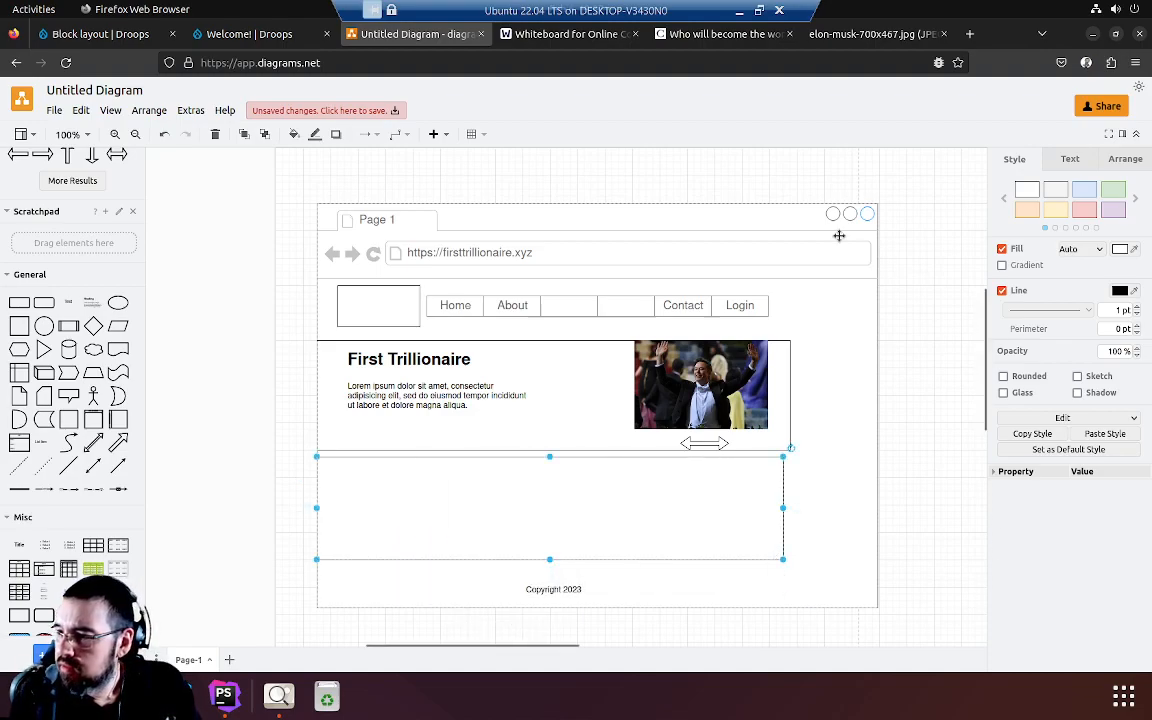
- Insert another rectangle and size it to enclose the banner photo and the double arrow
left_click(19, 302)
left_click_drag(531, 388, 638, 348)
left_click_drag(708, 368, 784, 450)
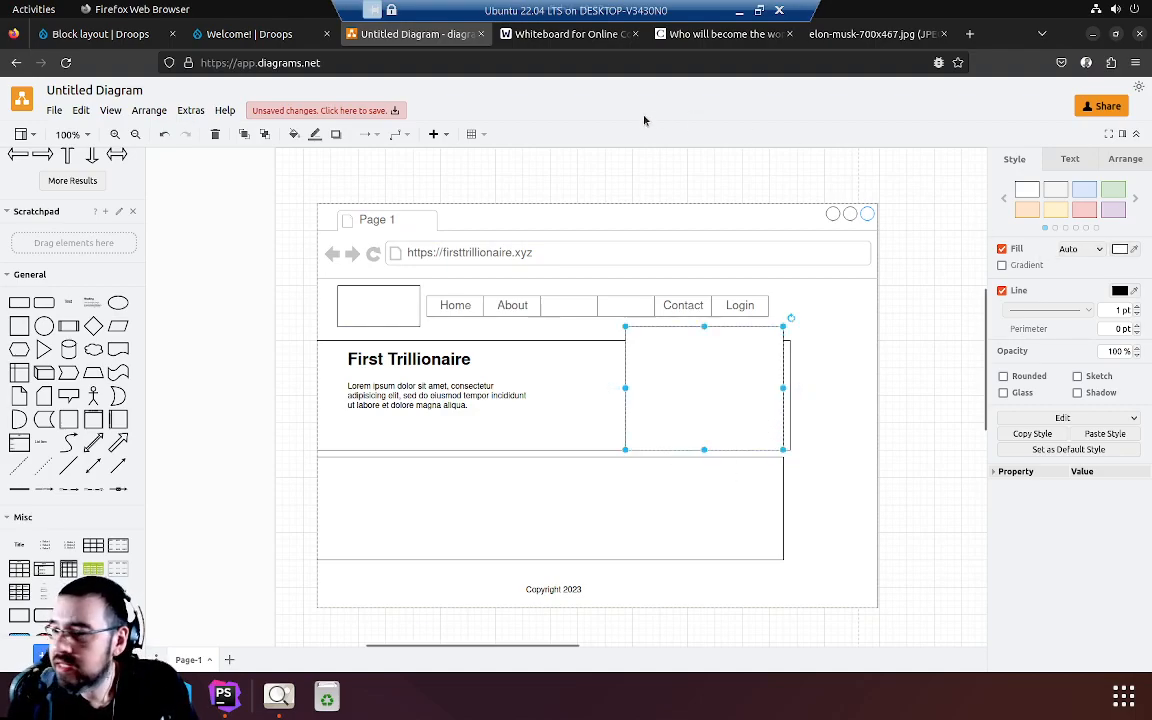
- Send the new rectangle backward three levels so it frames the photo and arrow from behind
right_click(731, 340)
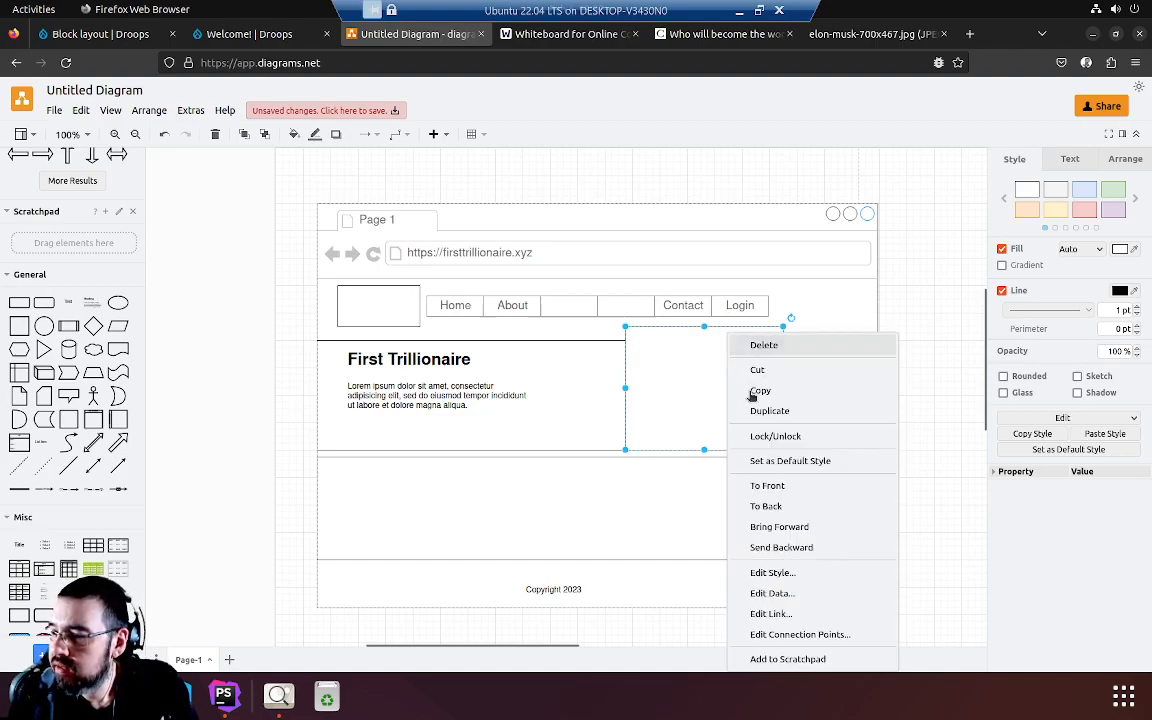
left_click(778, 547)
right_click(719, 401)
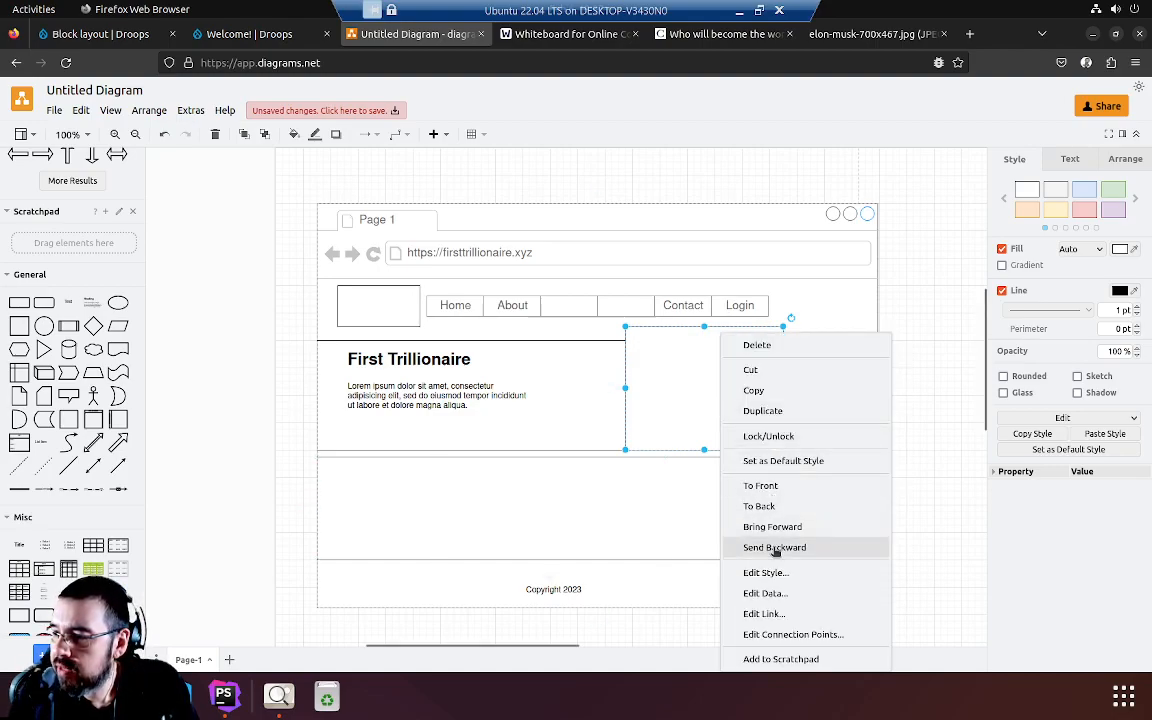
left_click(771, 548)
right_click(697, 396)
left_click(768, 548)
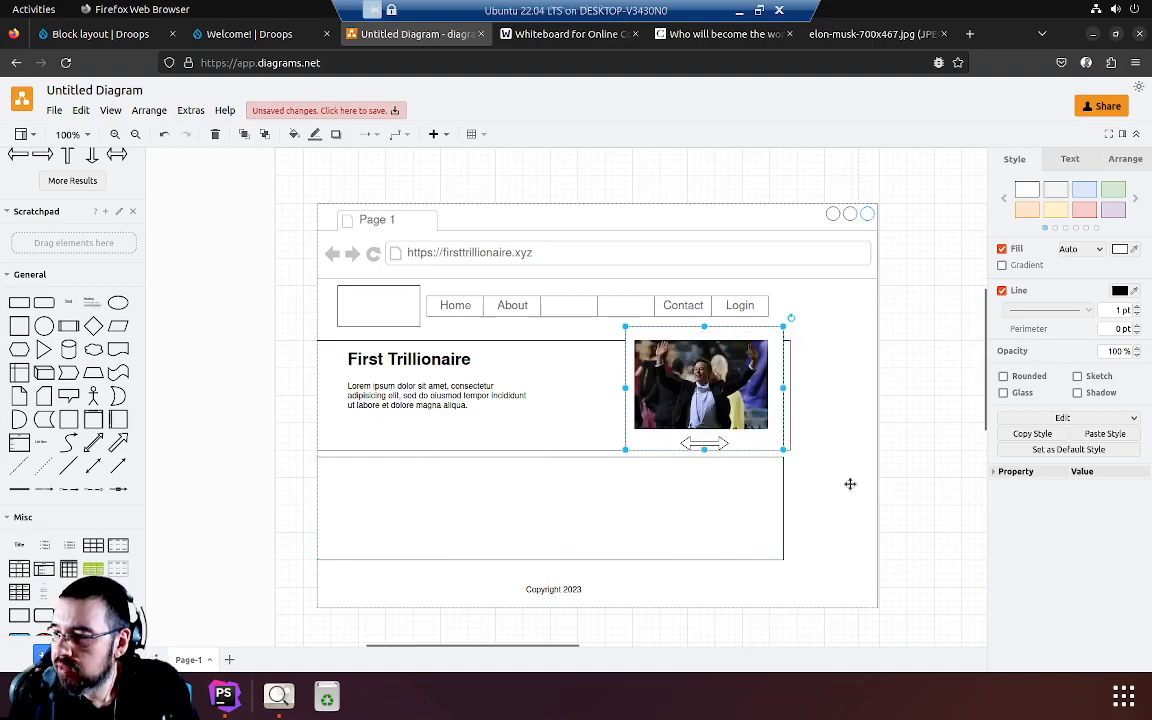
left_click(885, 477)
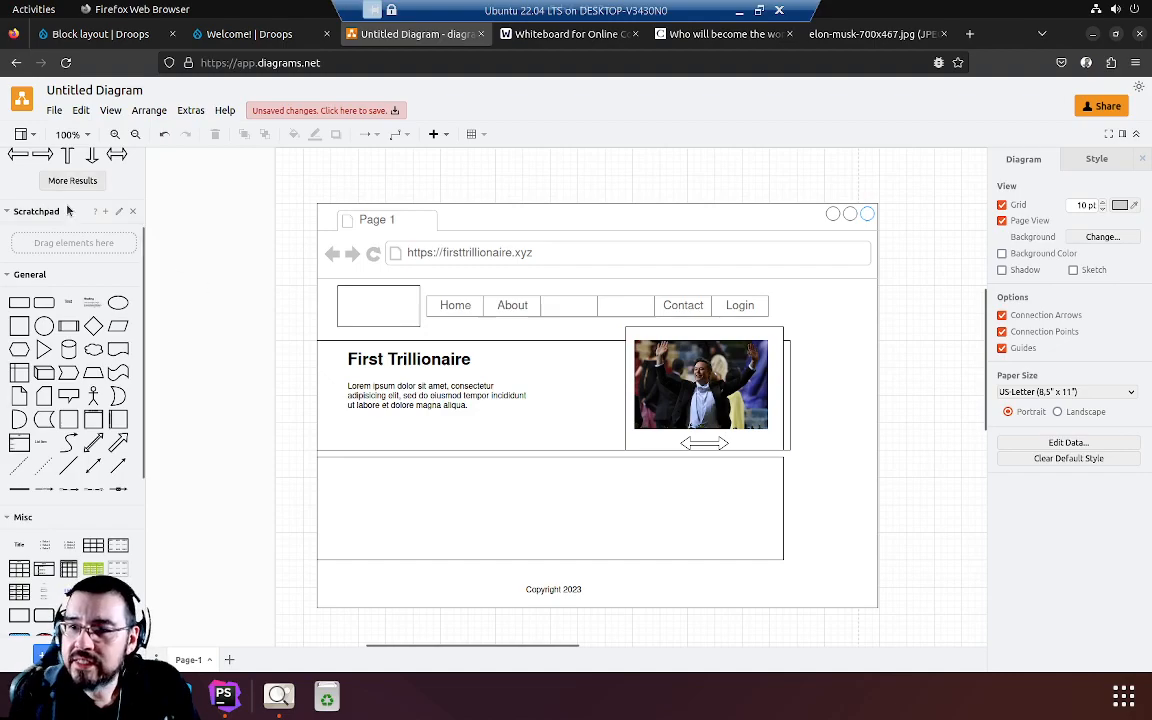
- Search the shapes for "sticky", insert the taped yellow sticky note and place it at the lower-right corner of the photo frame
scroll(115, 245, "up", 3)
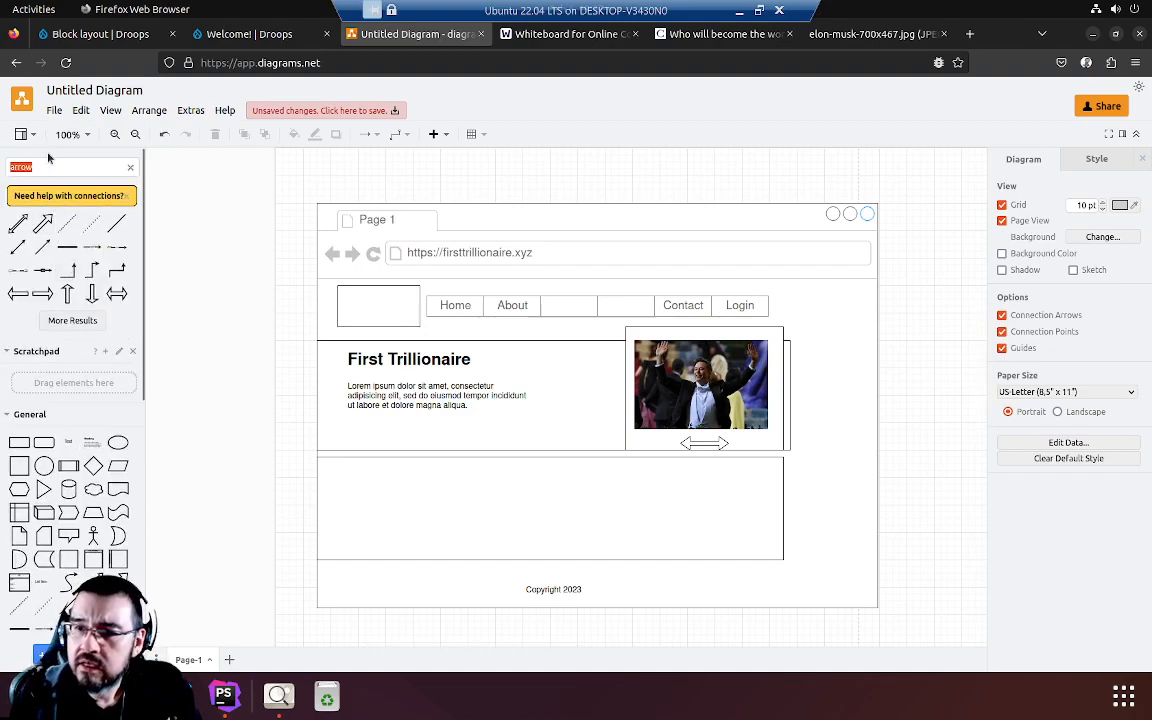
type("sticky")
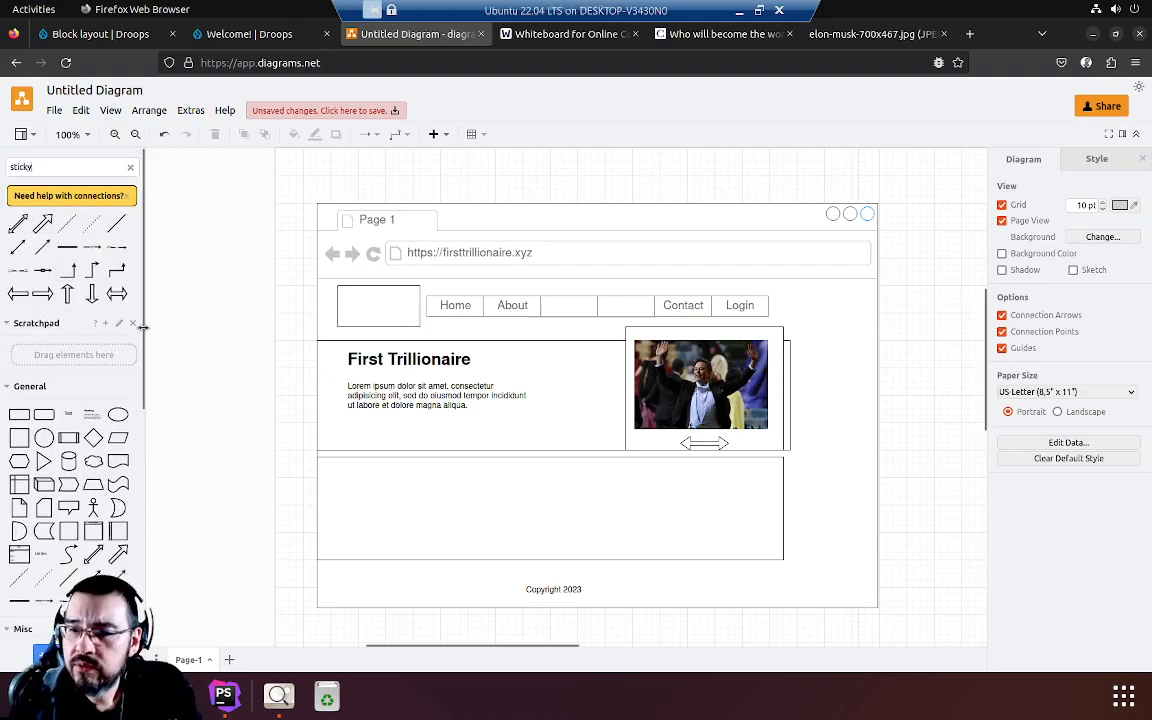
key("Return")
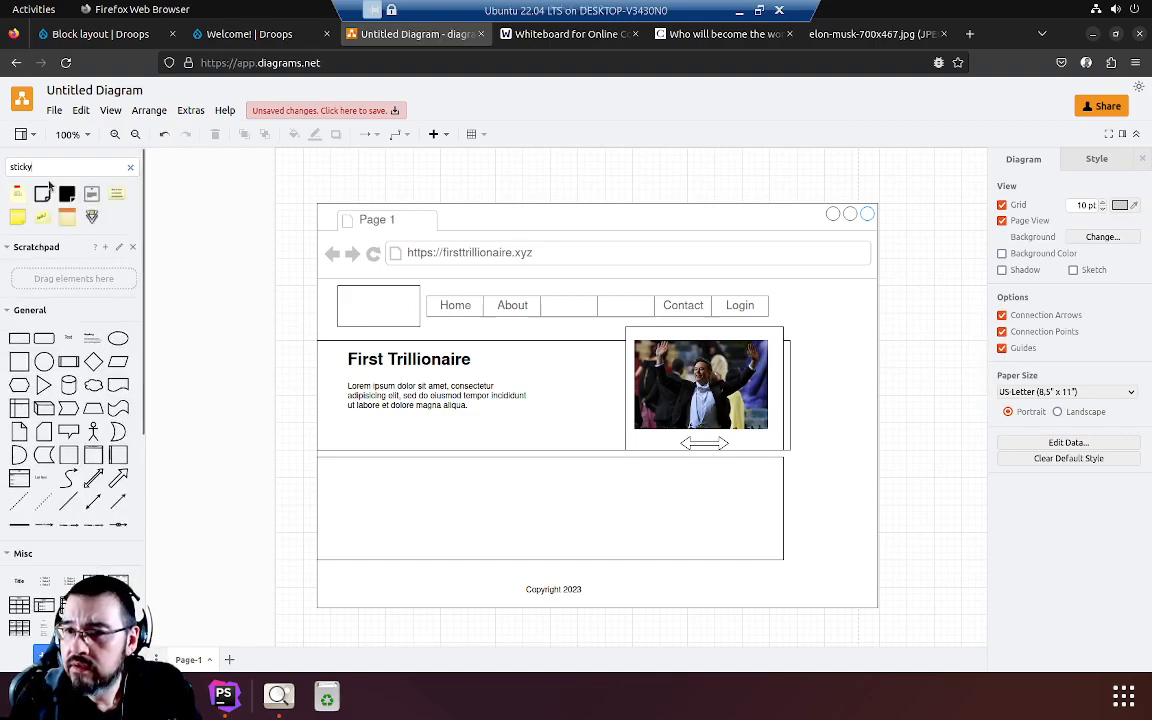
left_click(17, 200)
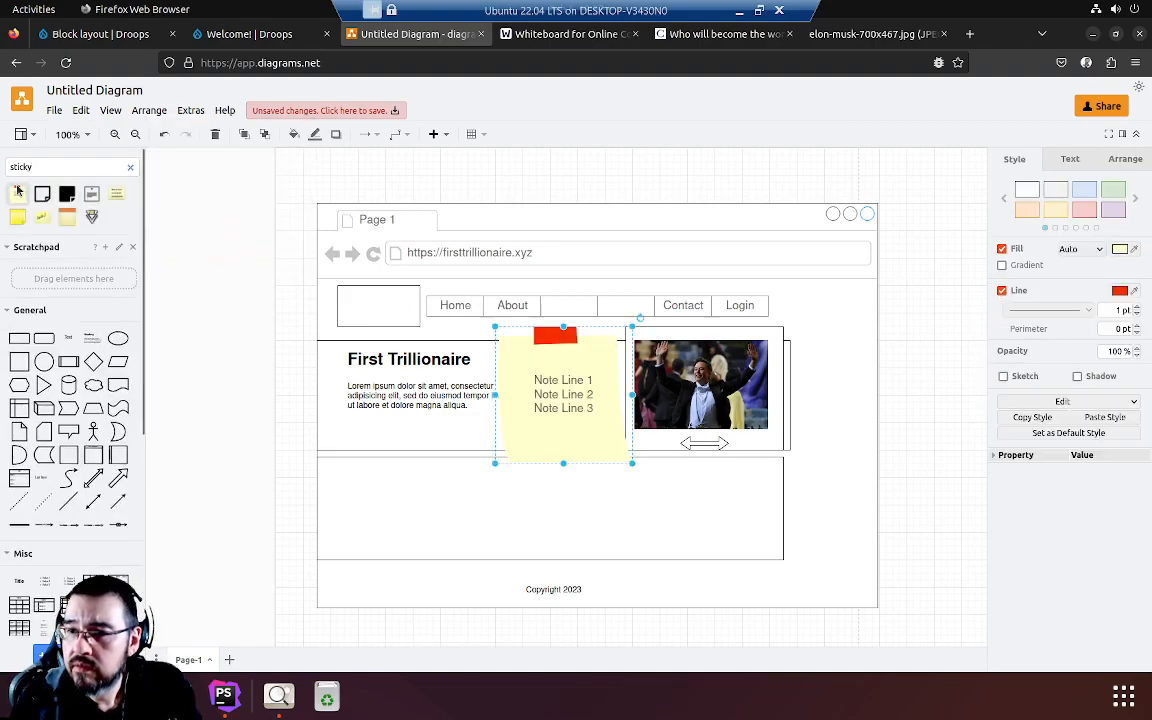
left_click_drag(591, 368, 825, 428)
- Replace the sticky note's placeholder lines with "Drupal View Block"
double_click(825, 437)
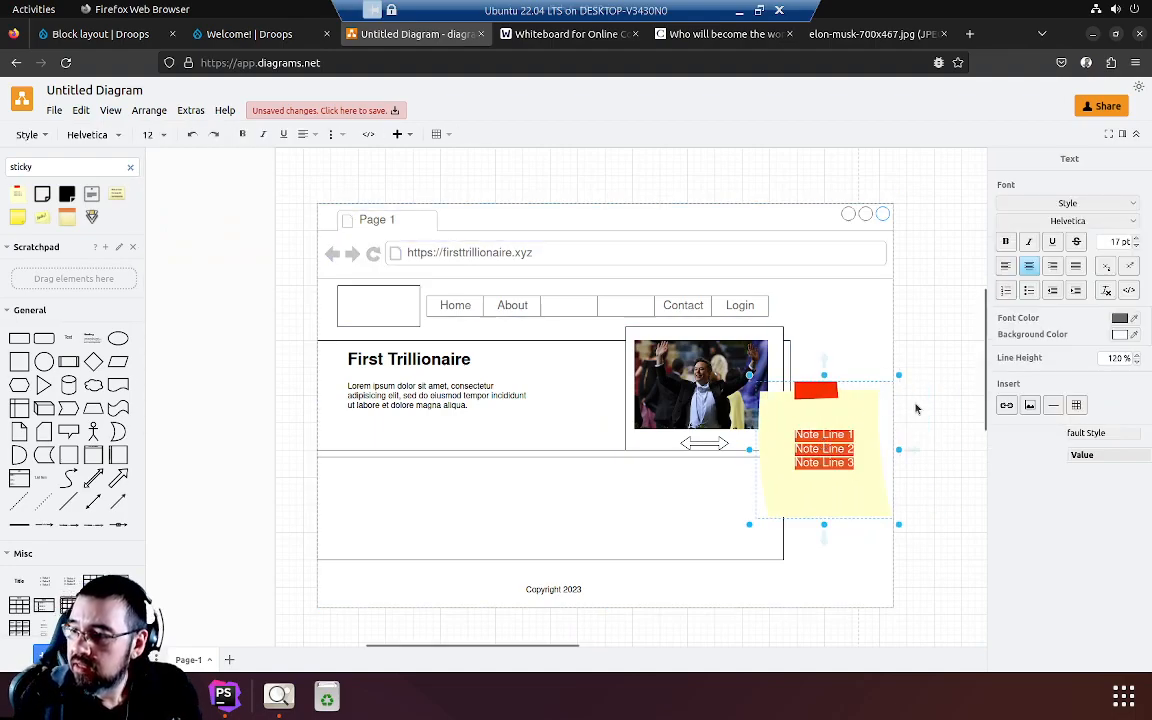
type("Drupal View Block")
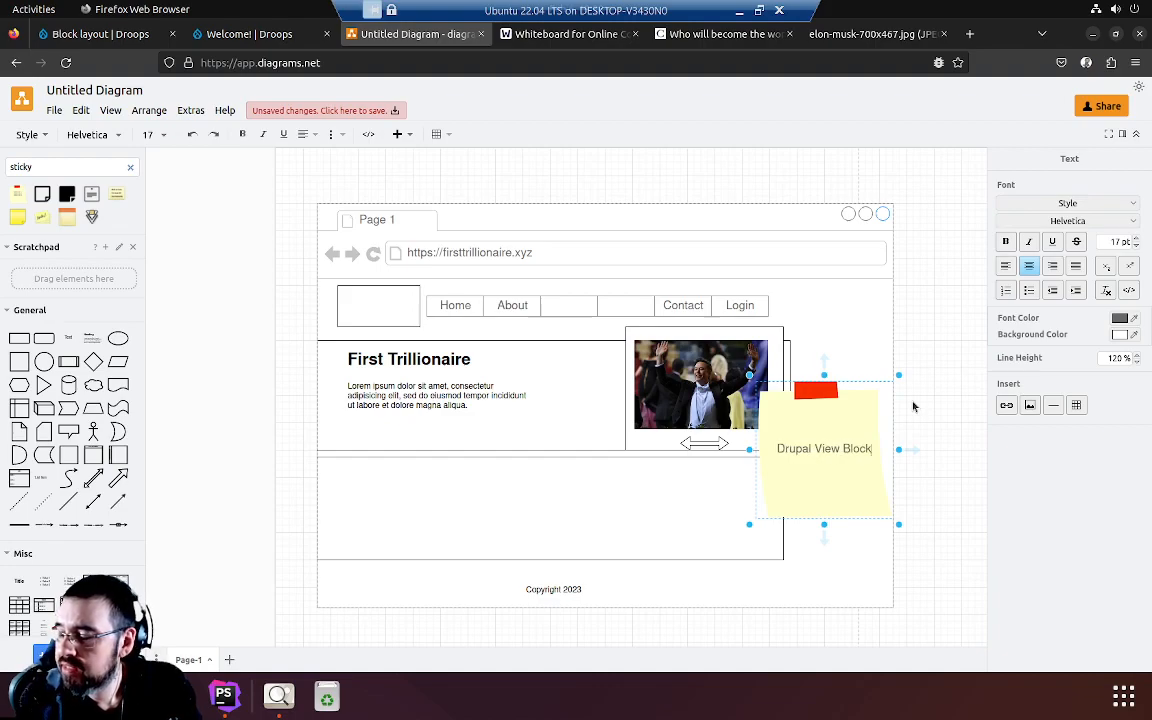
left_click(833, 326)
- Insert a heading-and-paragraph text box in the right half of the empty content area, below the banner photo
left_click(705, 376)
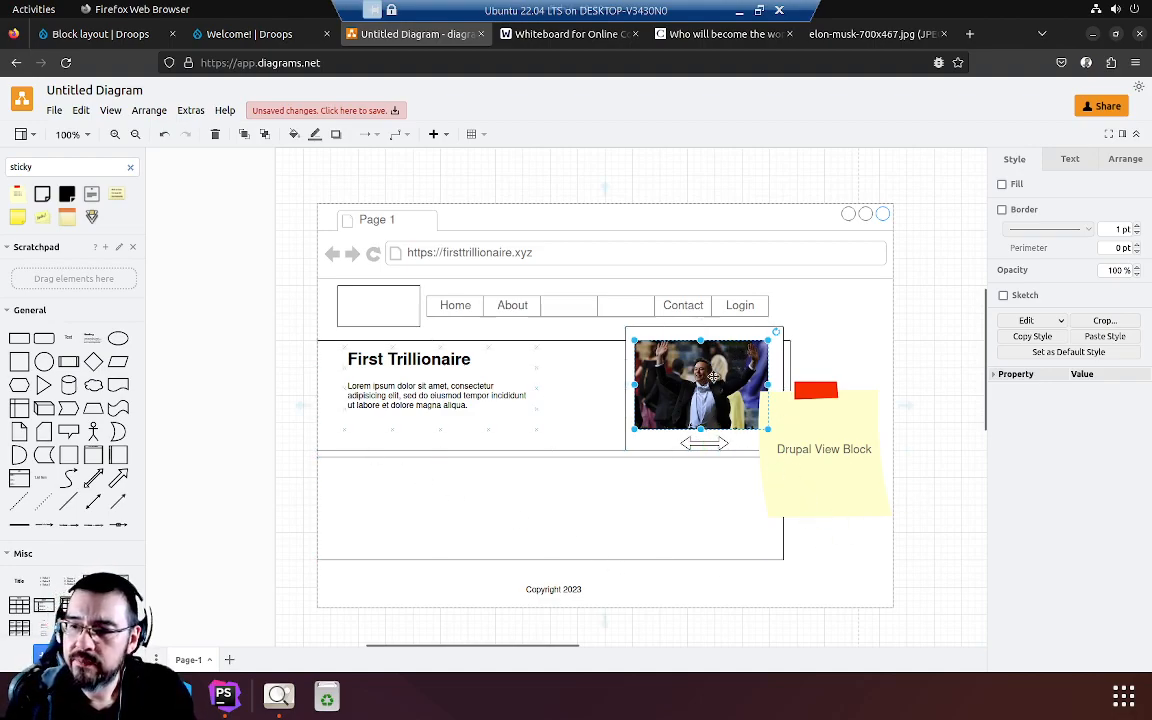
left_click(683, 497)
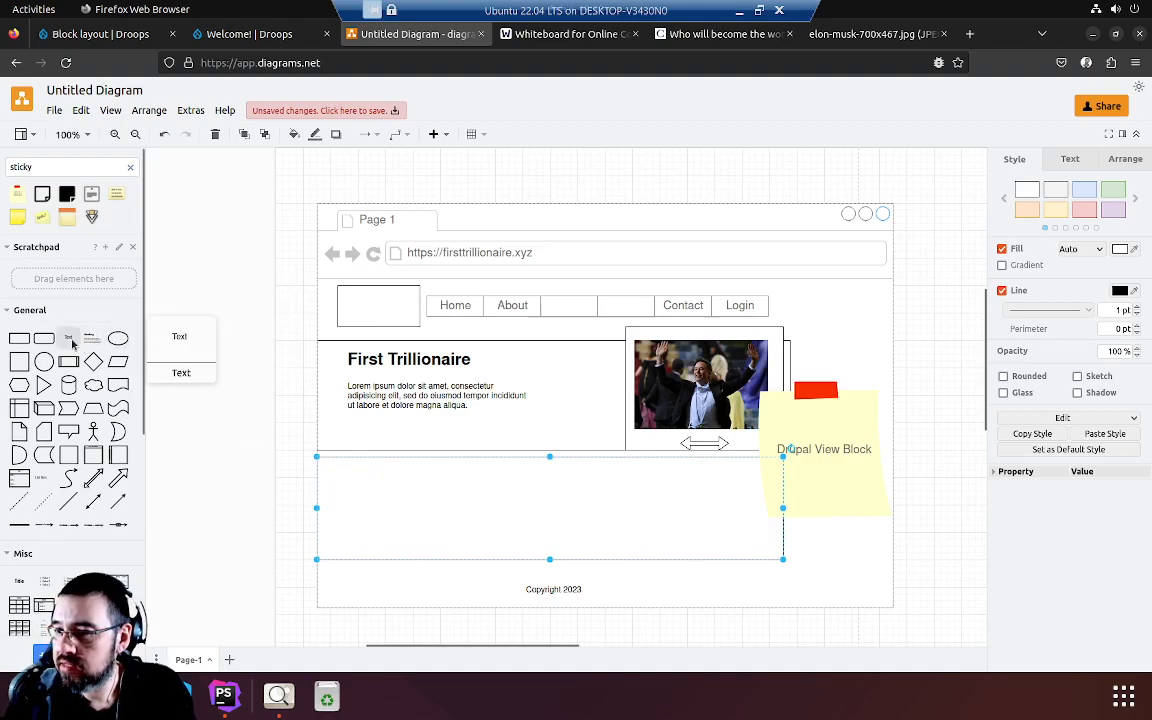
mouse_move(90, 344)
left_click_drag(90, 344, 660, 527)
- Replace the new text box's heading with "Who's it going to be?" and delete its Lorem ipsum paragraph
double_click(658, 521)
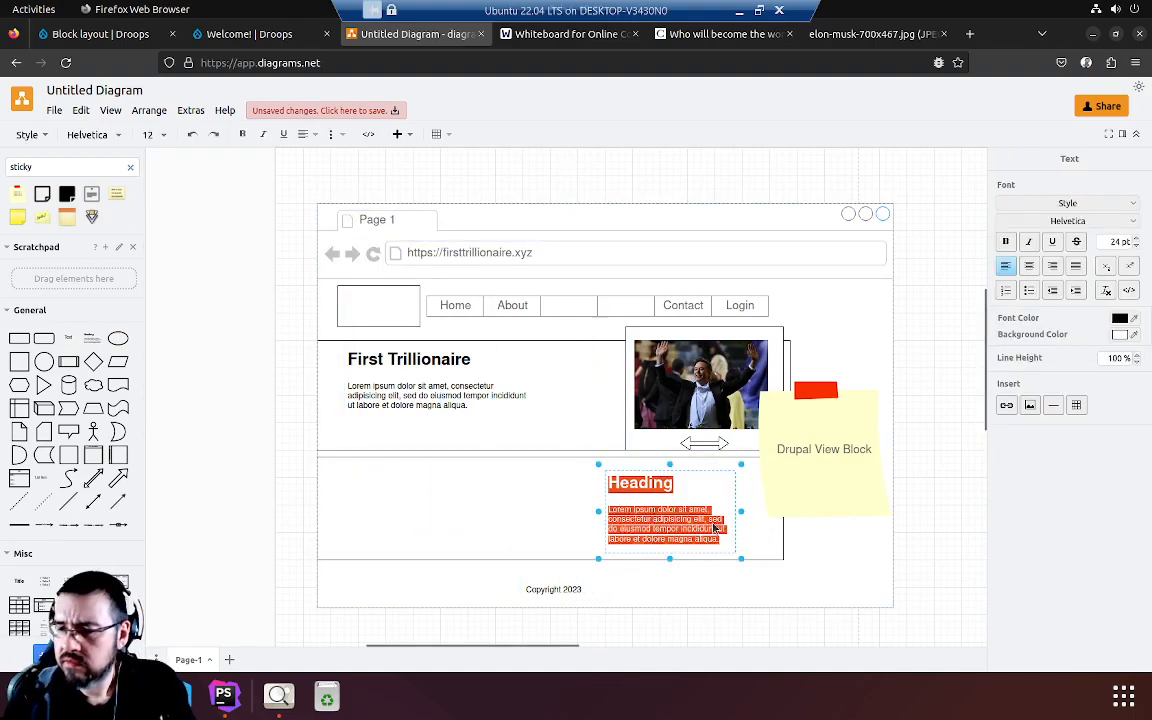
key("Left")
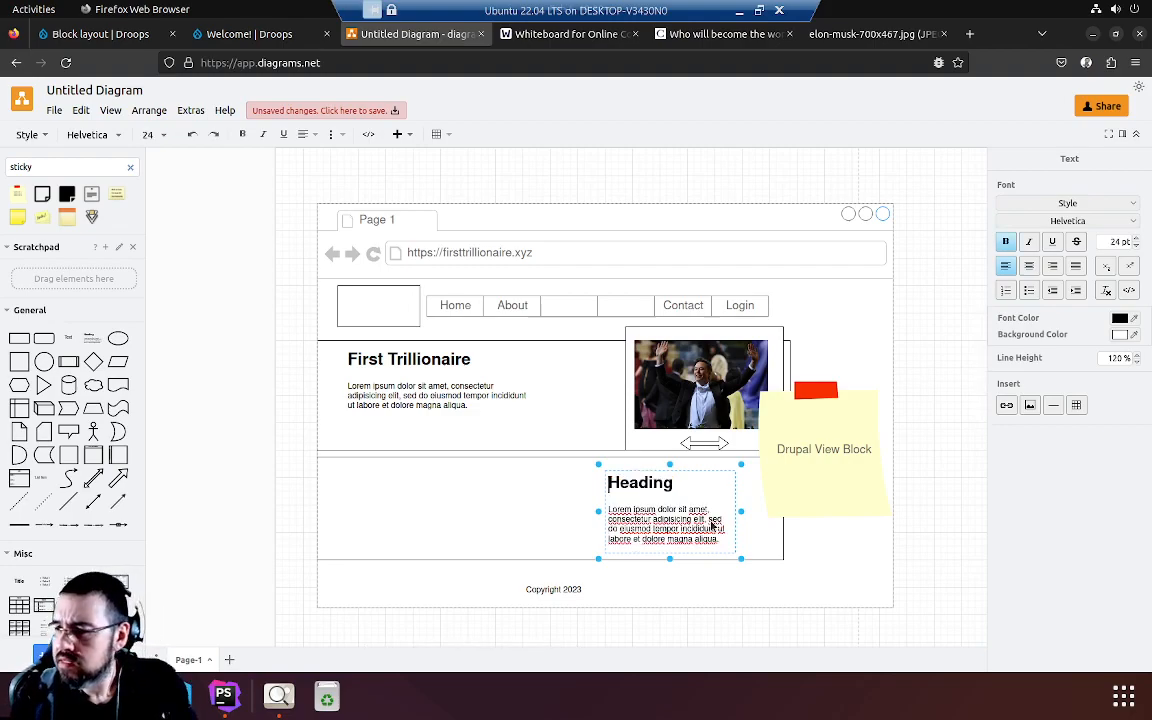
key("shift+End")
type("W")
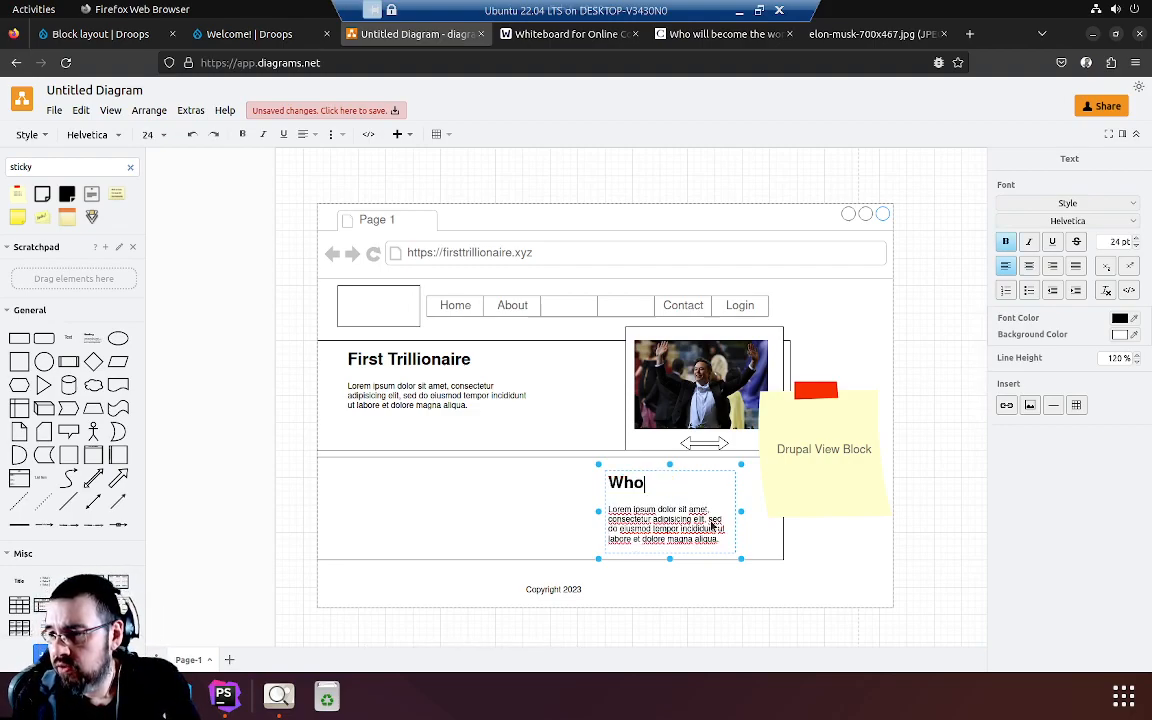
type("ho's it going to be?")
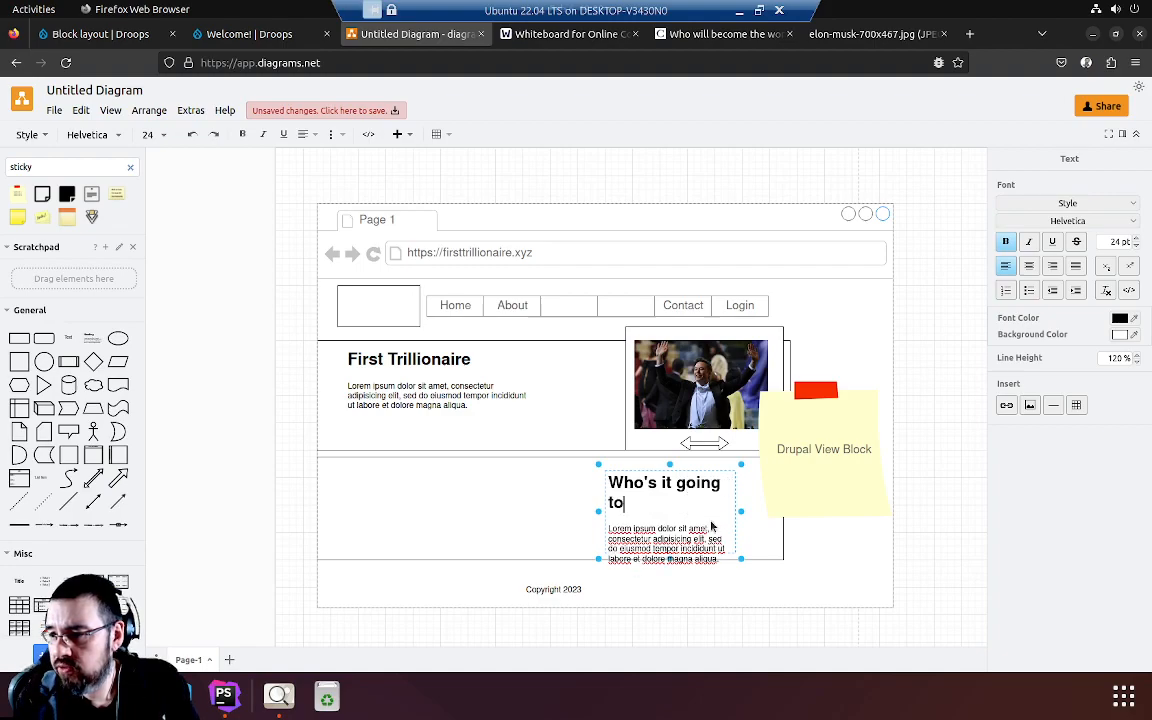
double_click(627, 538)
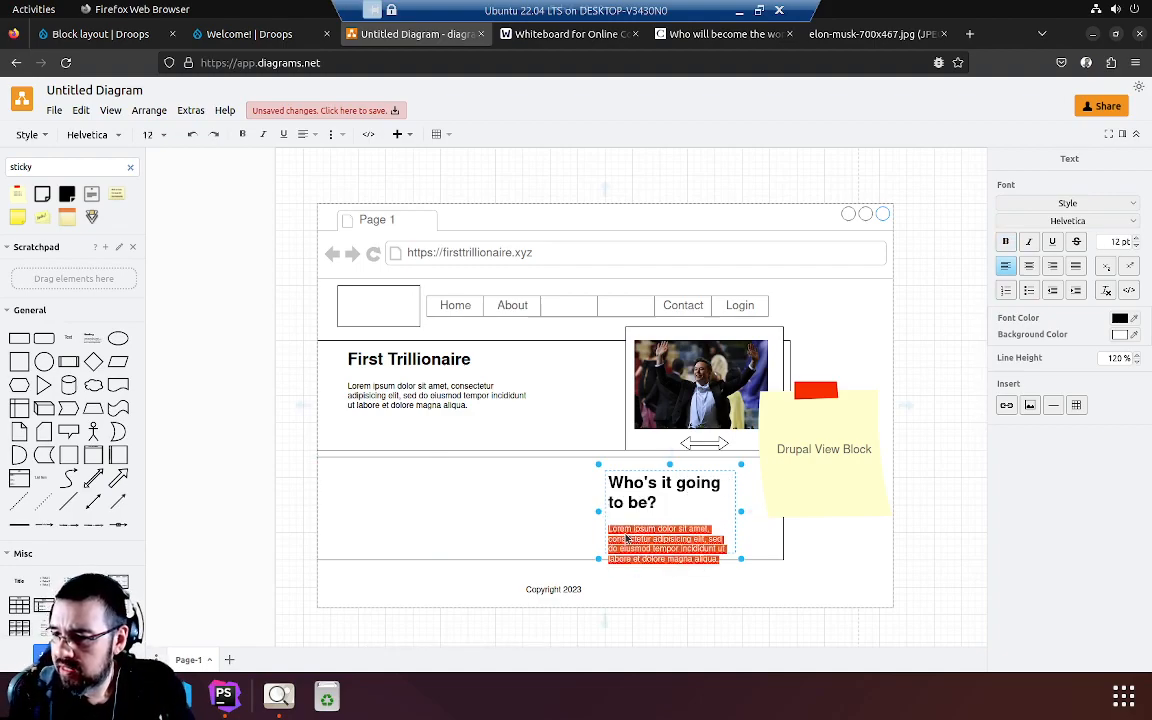
key("BackSpace")
key("BackSpace")
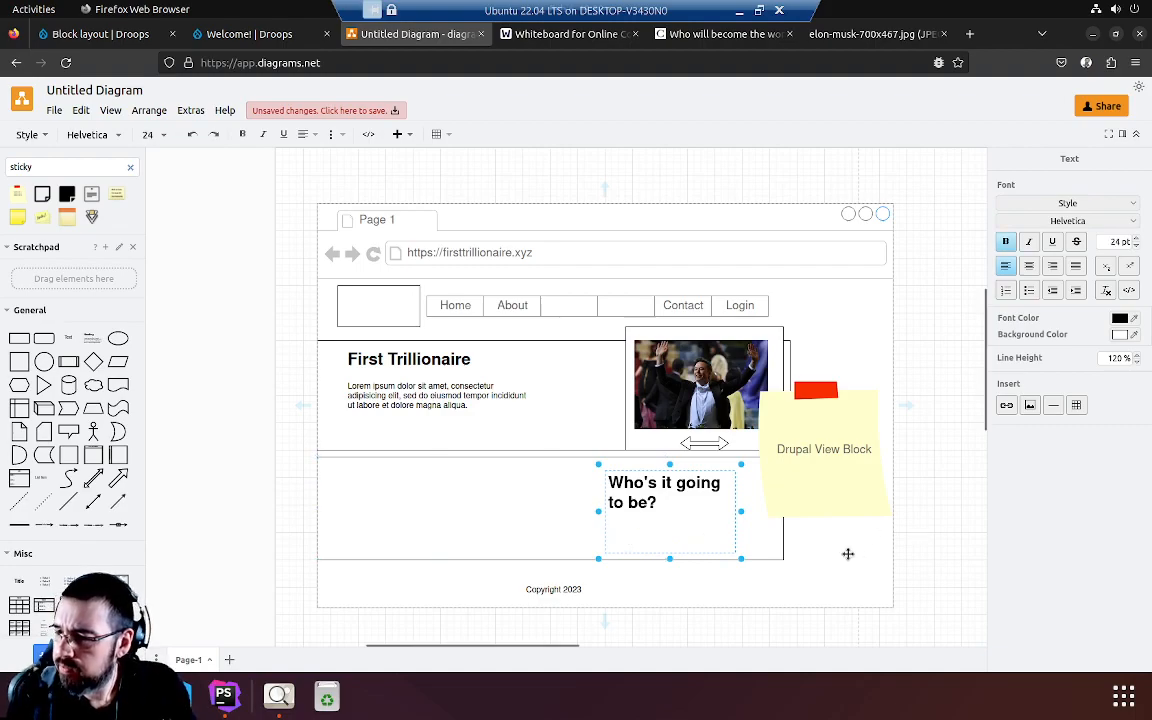
left_click(770, 515)
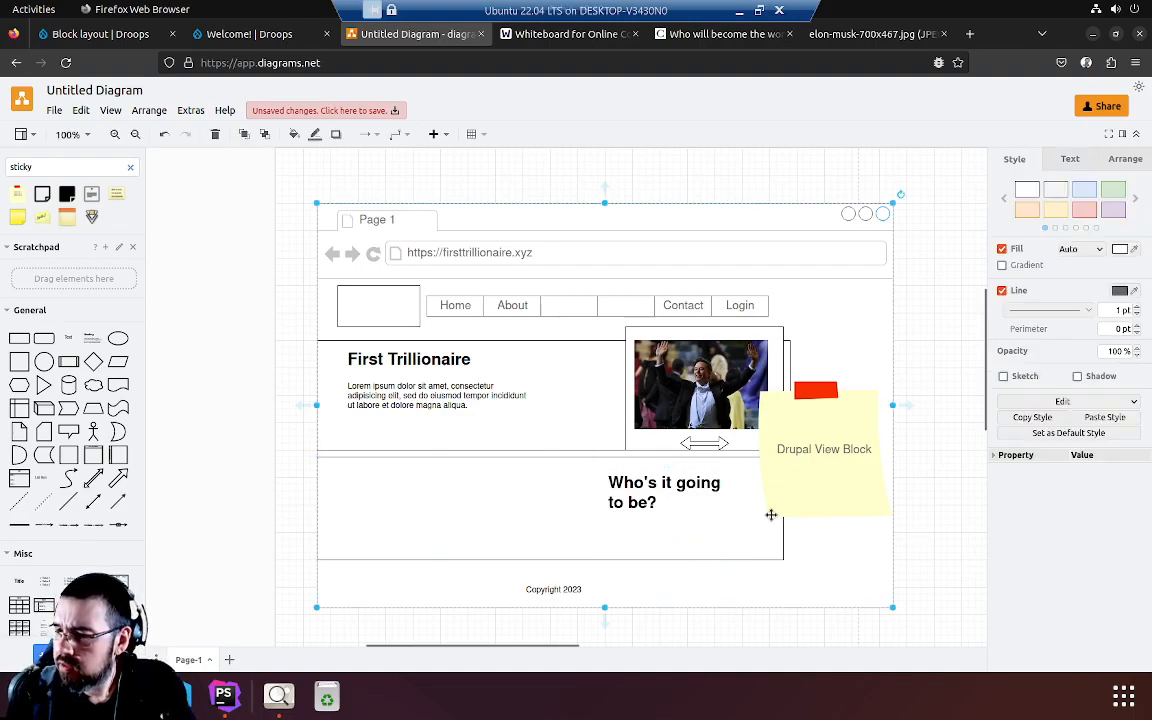
- Add a rectangle in the left part of the content area and place a text label in its upper-left corner
left_click(20, 339)
left_click_drag(566, 400, 512, 542)
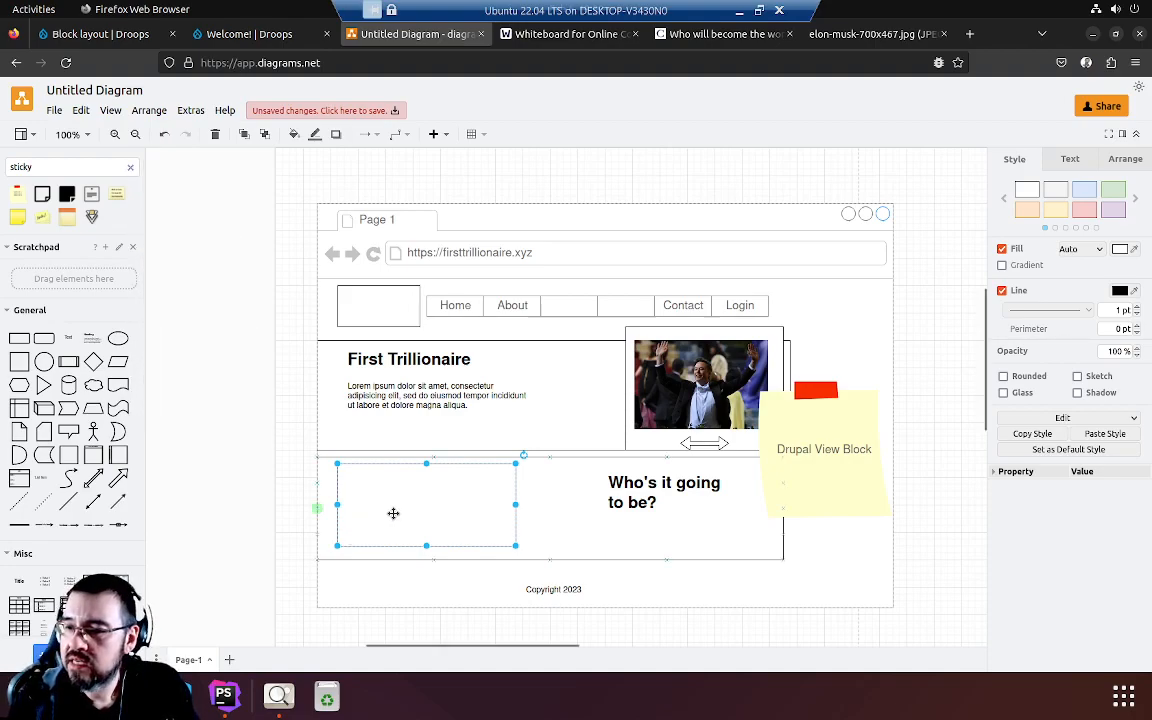
left_click(68, 338)
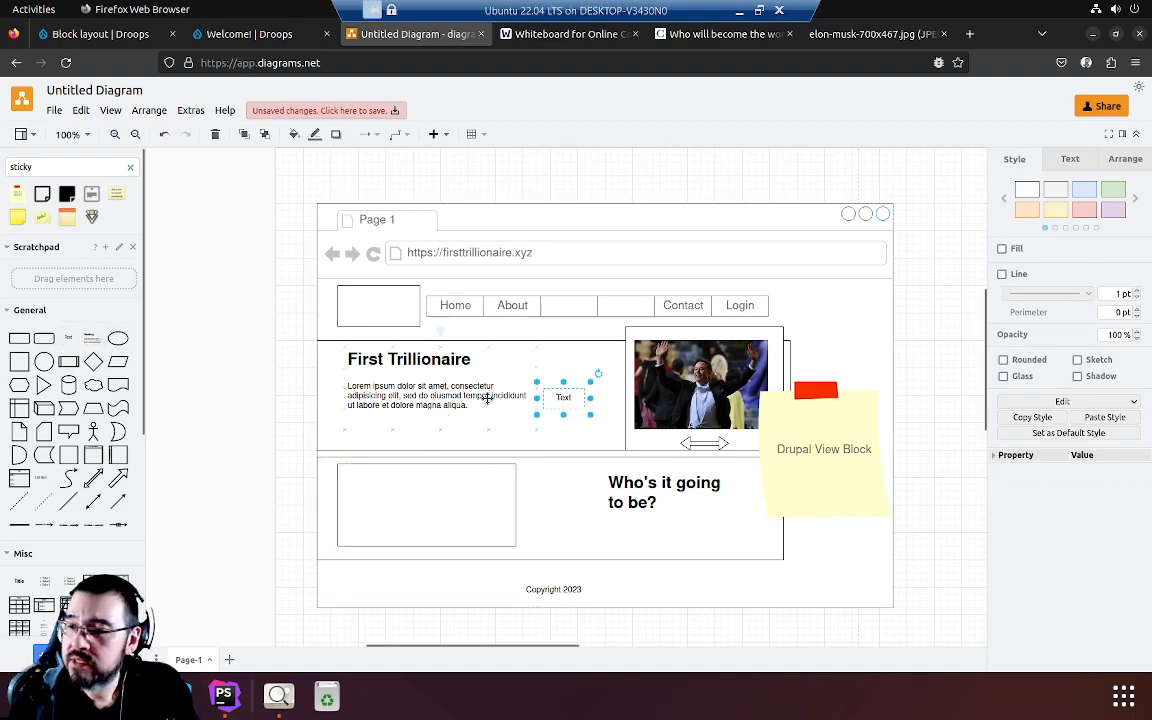
left_click_drag(565, 397, 367, 482)
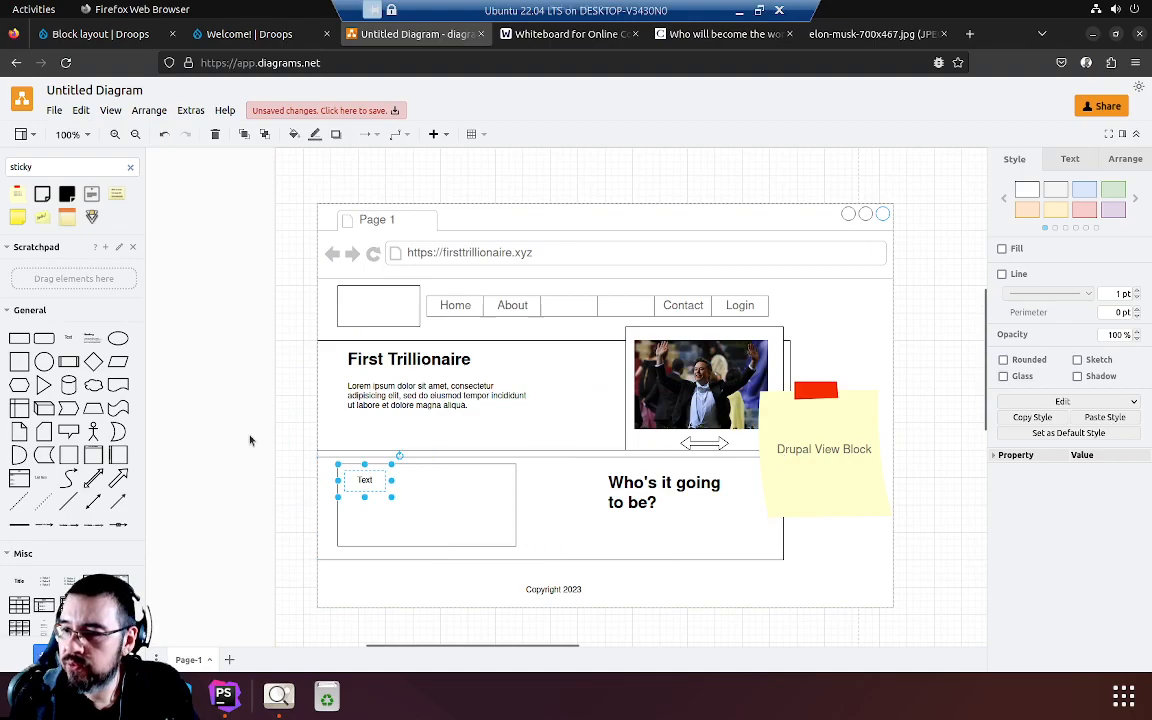
- Set the label's text to "The picks!" and add a smaller rectangle beneath it, inside the surrounding box
double_click(365, 479)
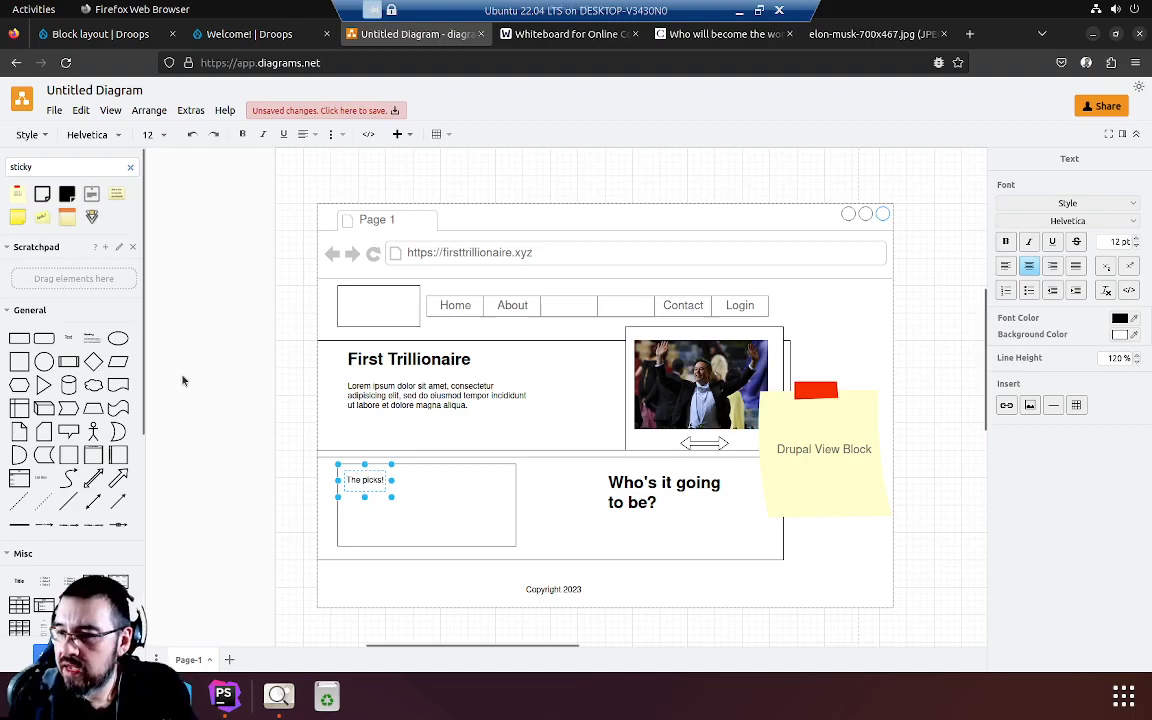
left_click(244, 424)
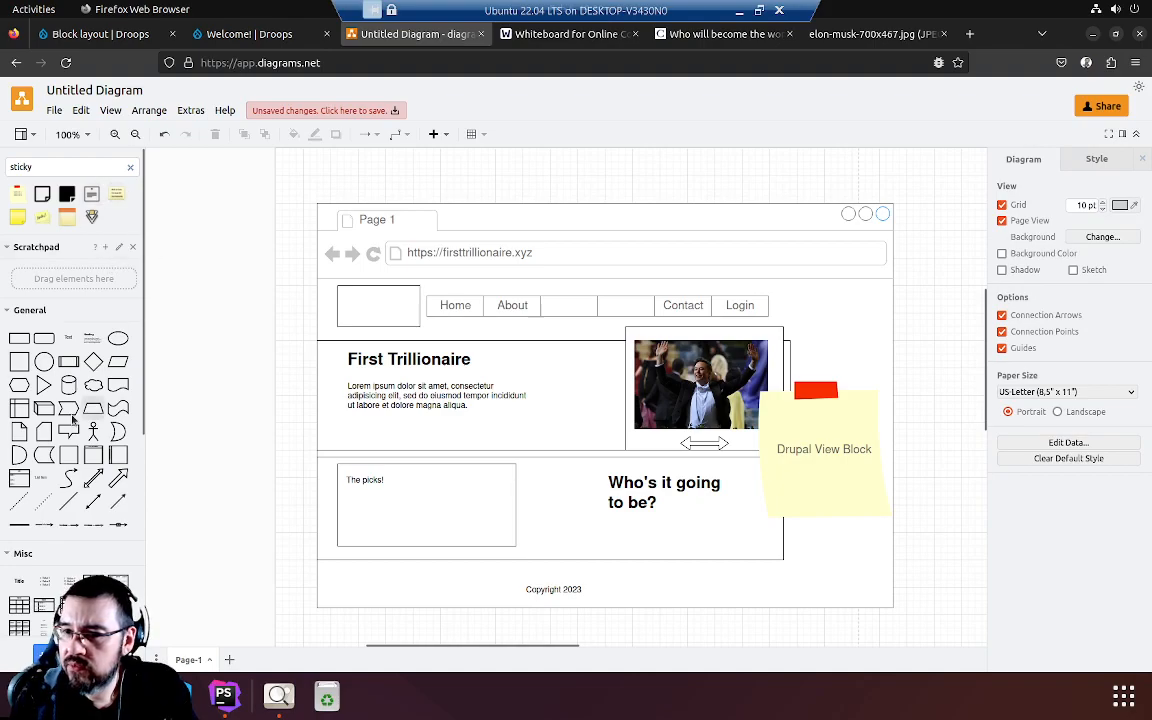
left_click_drag(113, 381, 489, 512)
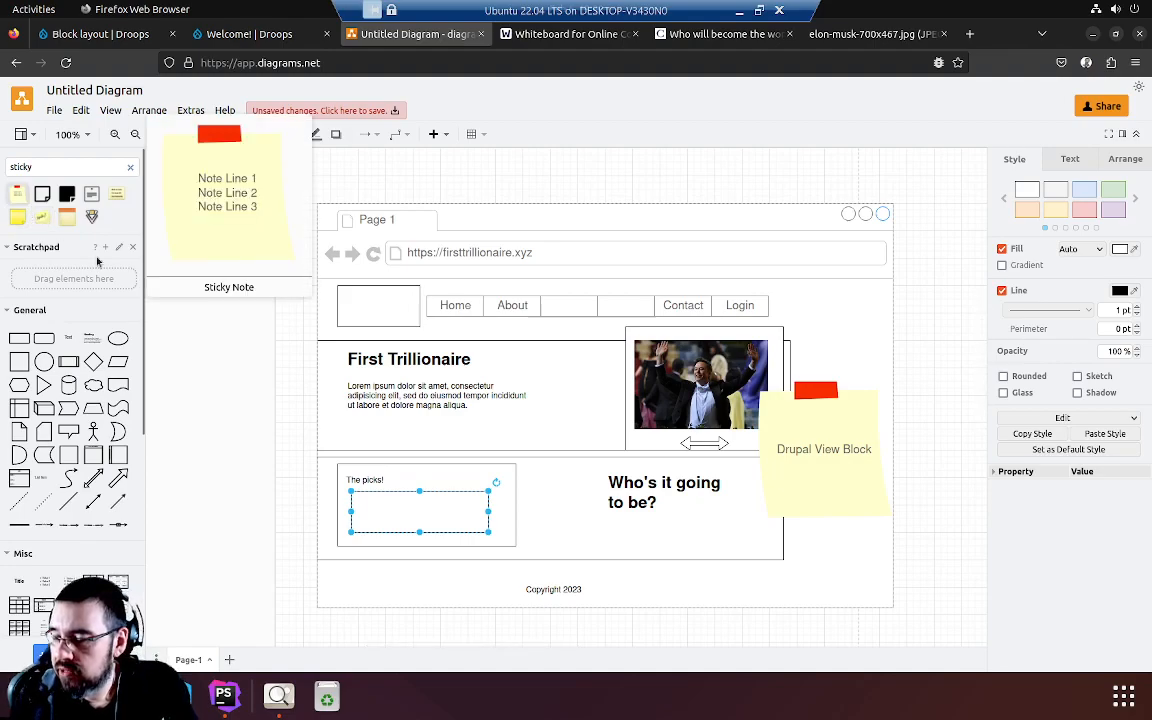
- Insert another taped yellow sticky note at the lower-left corner of the picks box, with its text set to "TODO"
left_click(64, 217)
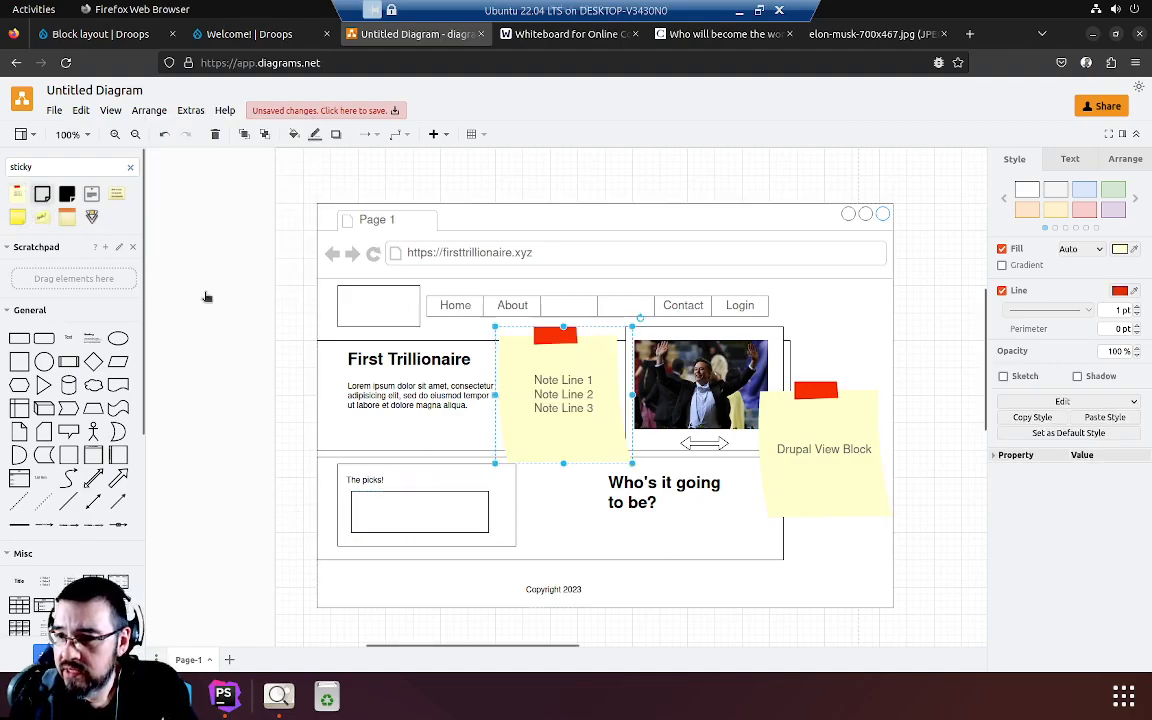
left_click_drag(532, 380, 249, 566)
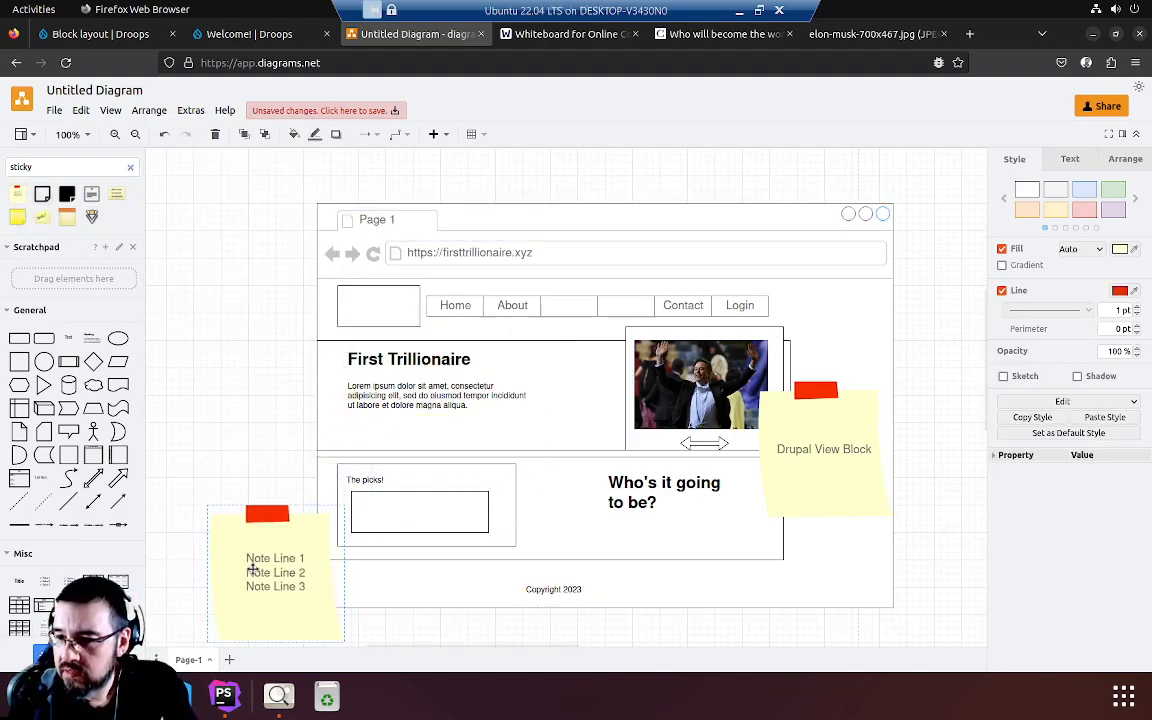
double_click(270, 568)
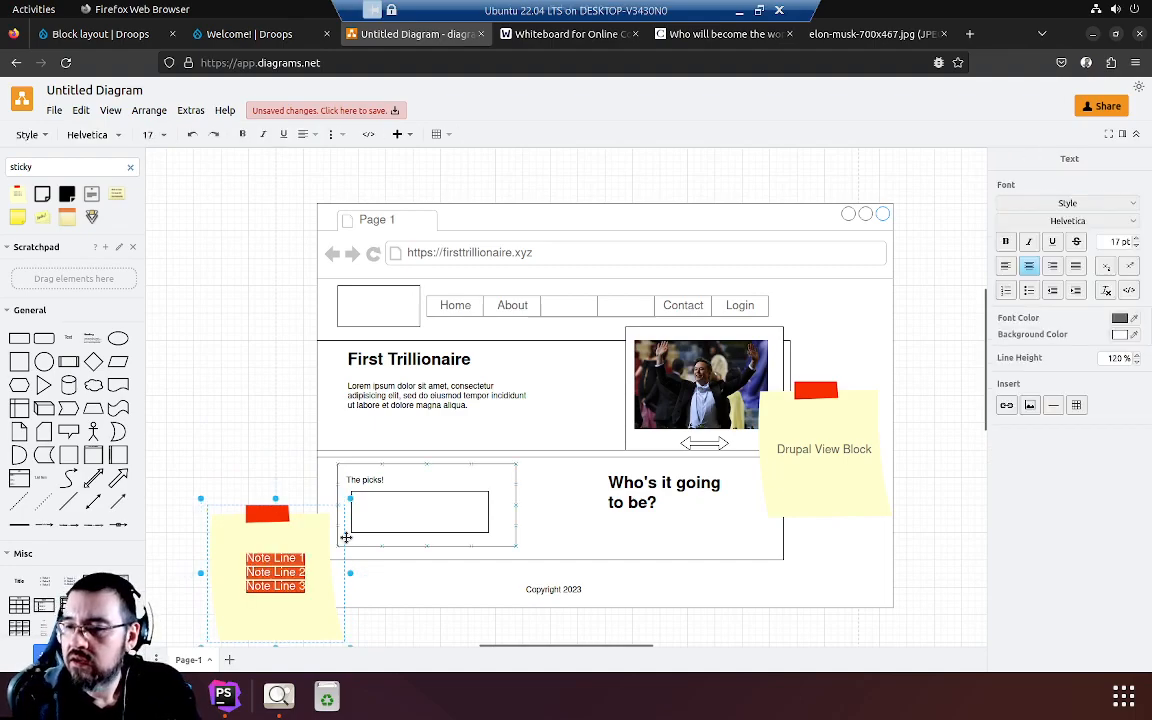
type("TODO")
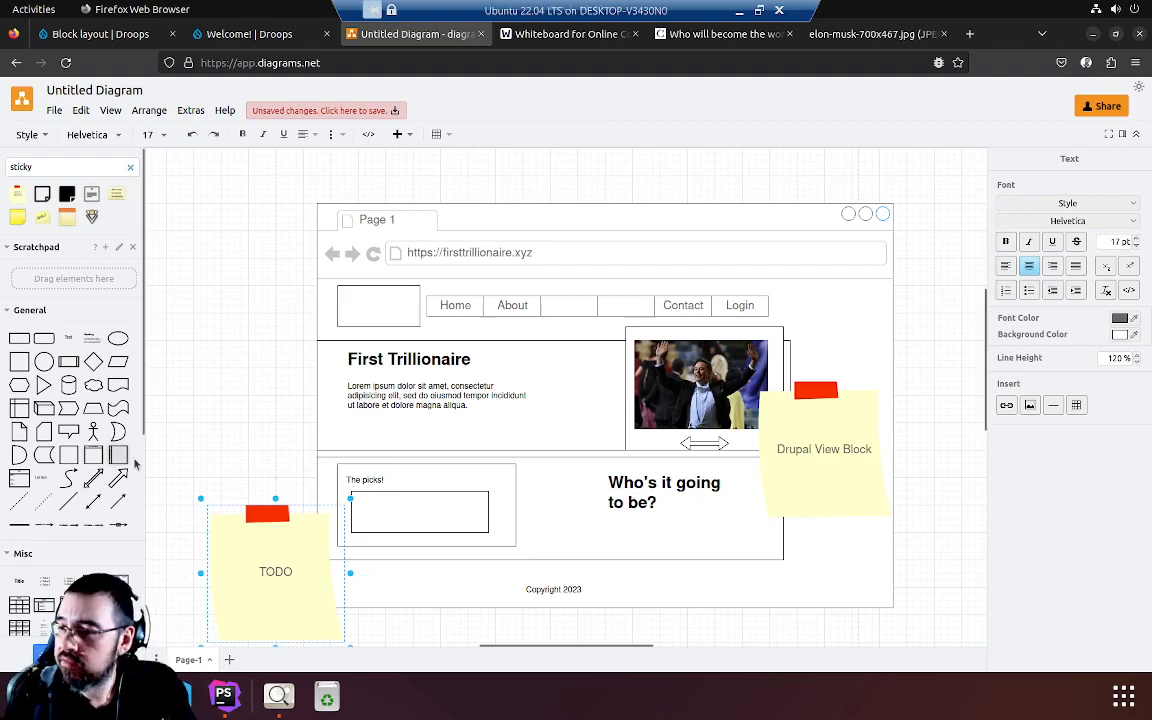
left_click(308, 261)
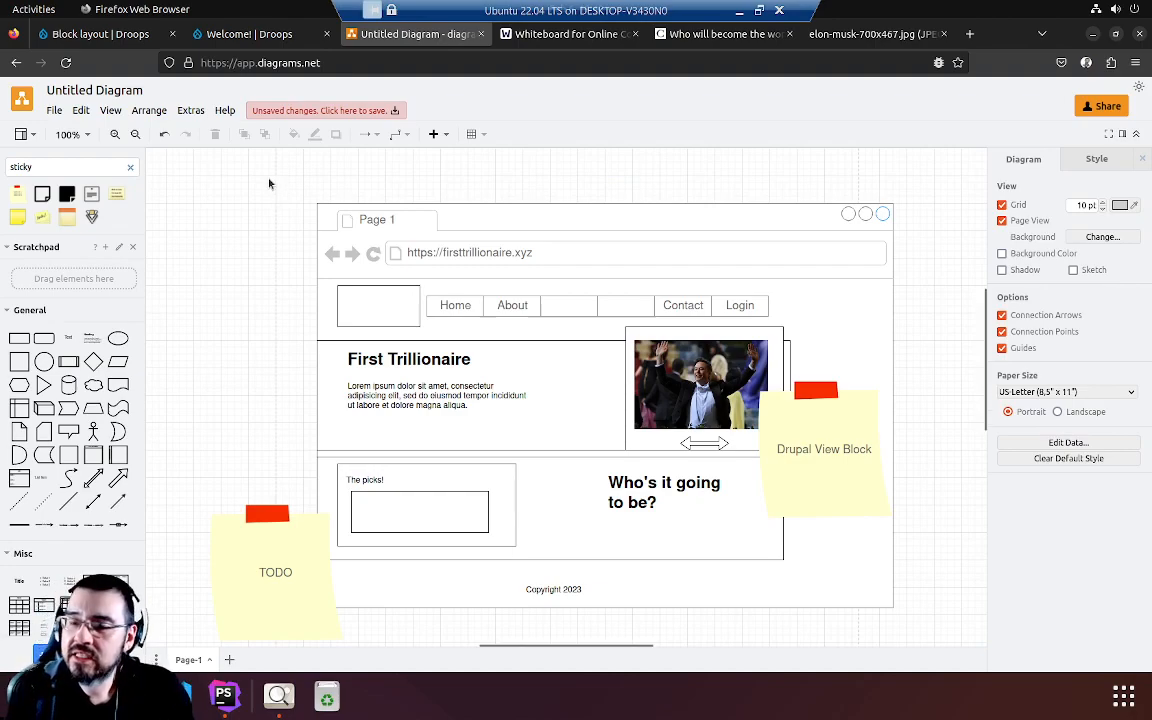
mouse_move(118, 338)
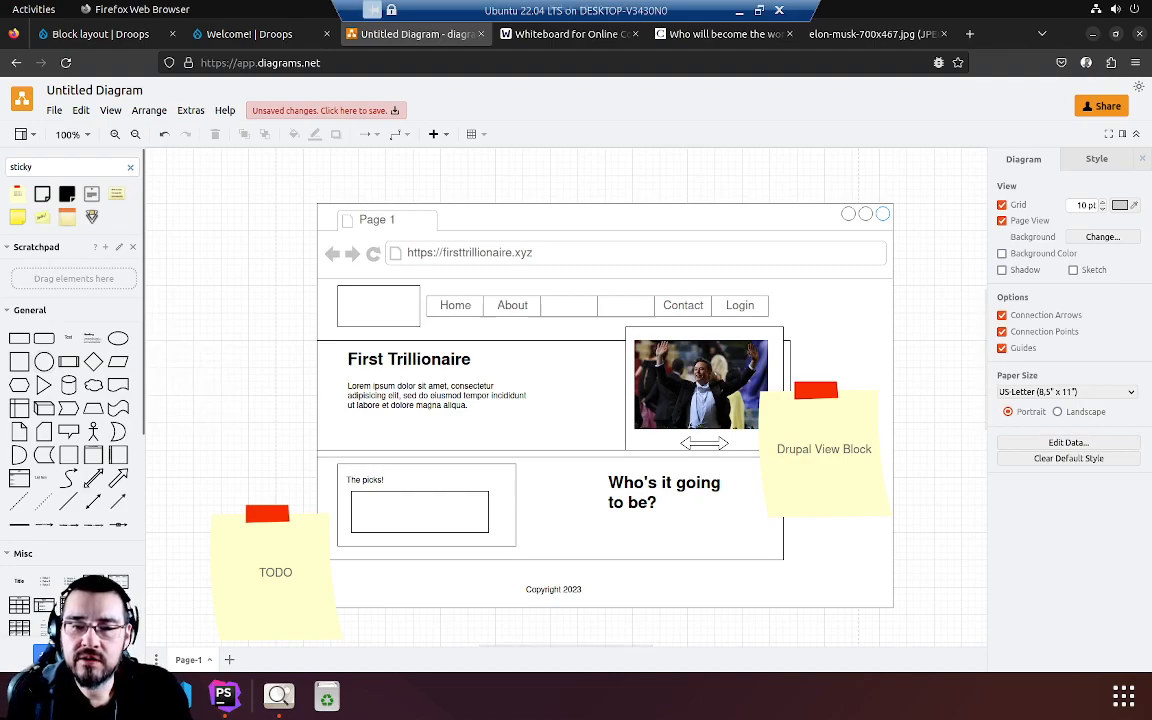